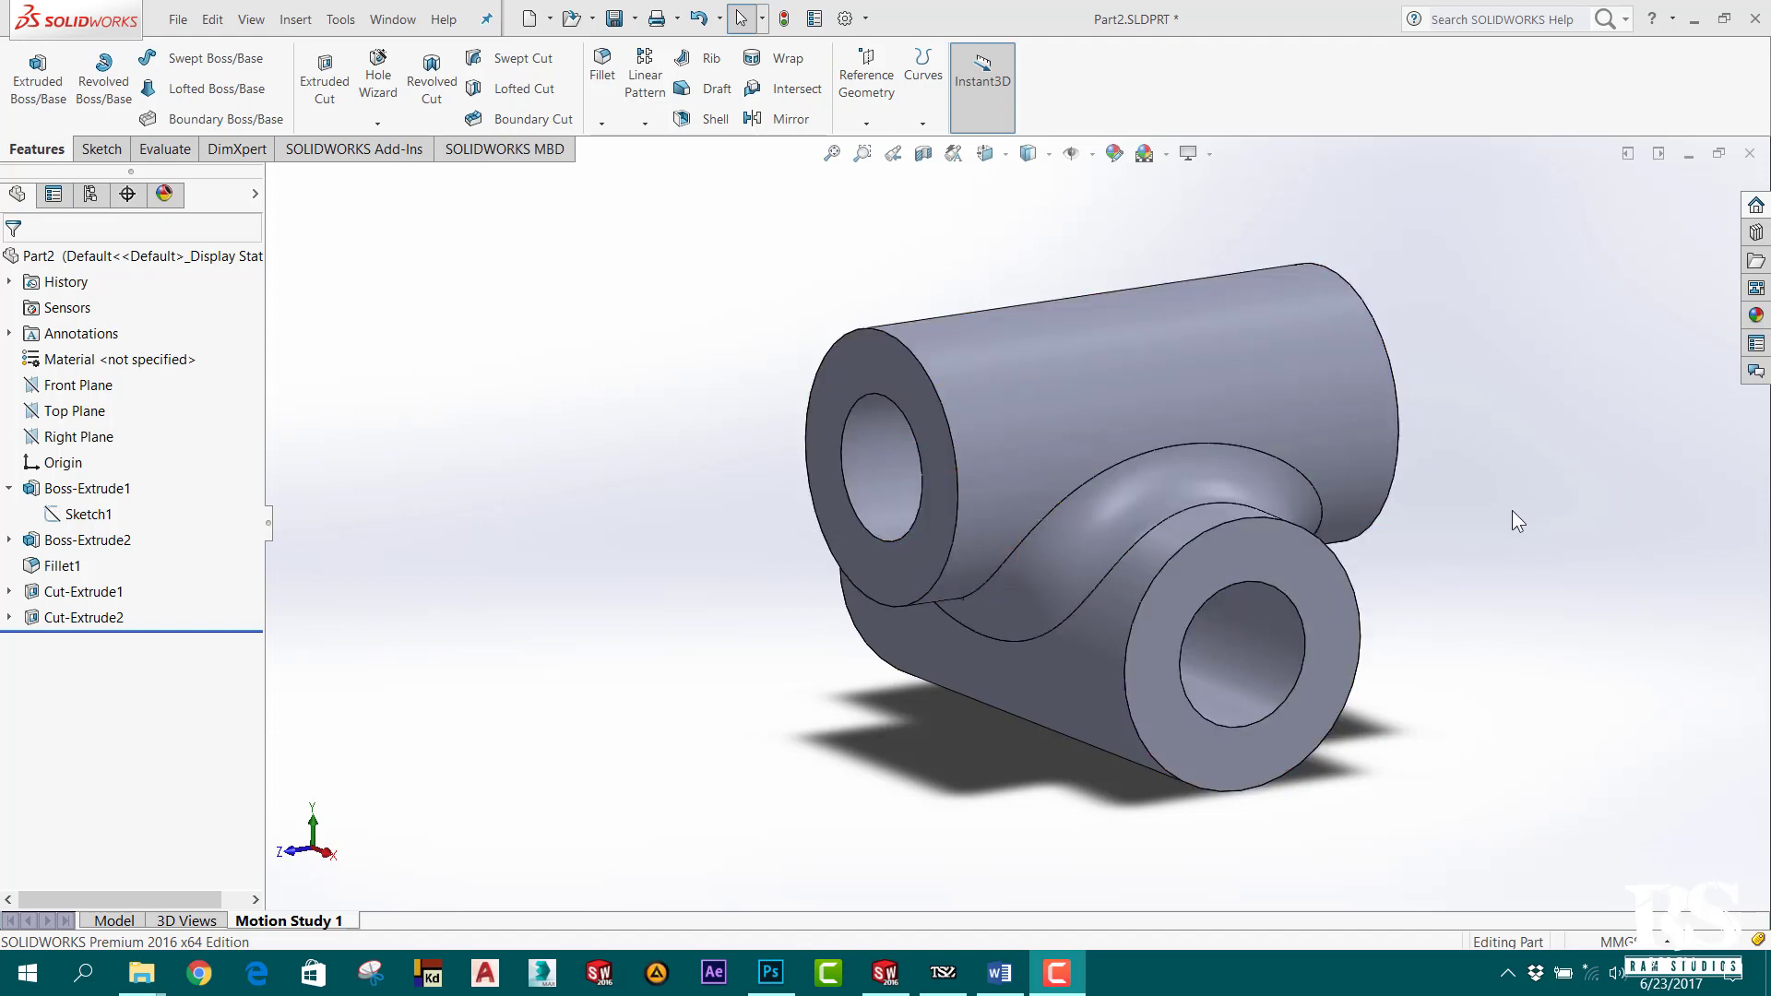
# Zoom the graphics area in and out on the tee part with the mouse wheel.
pyautogui.scroll(-2, 1495, 528)
pyautogui.scroll(-2, 1282, 450)
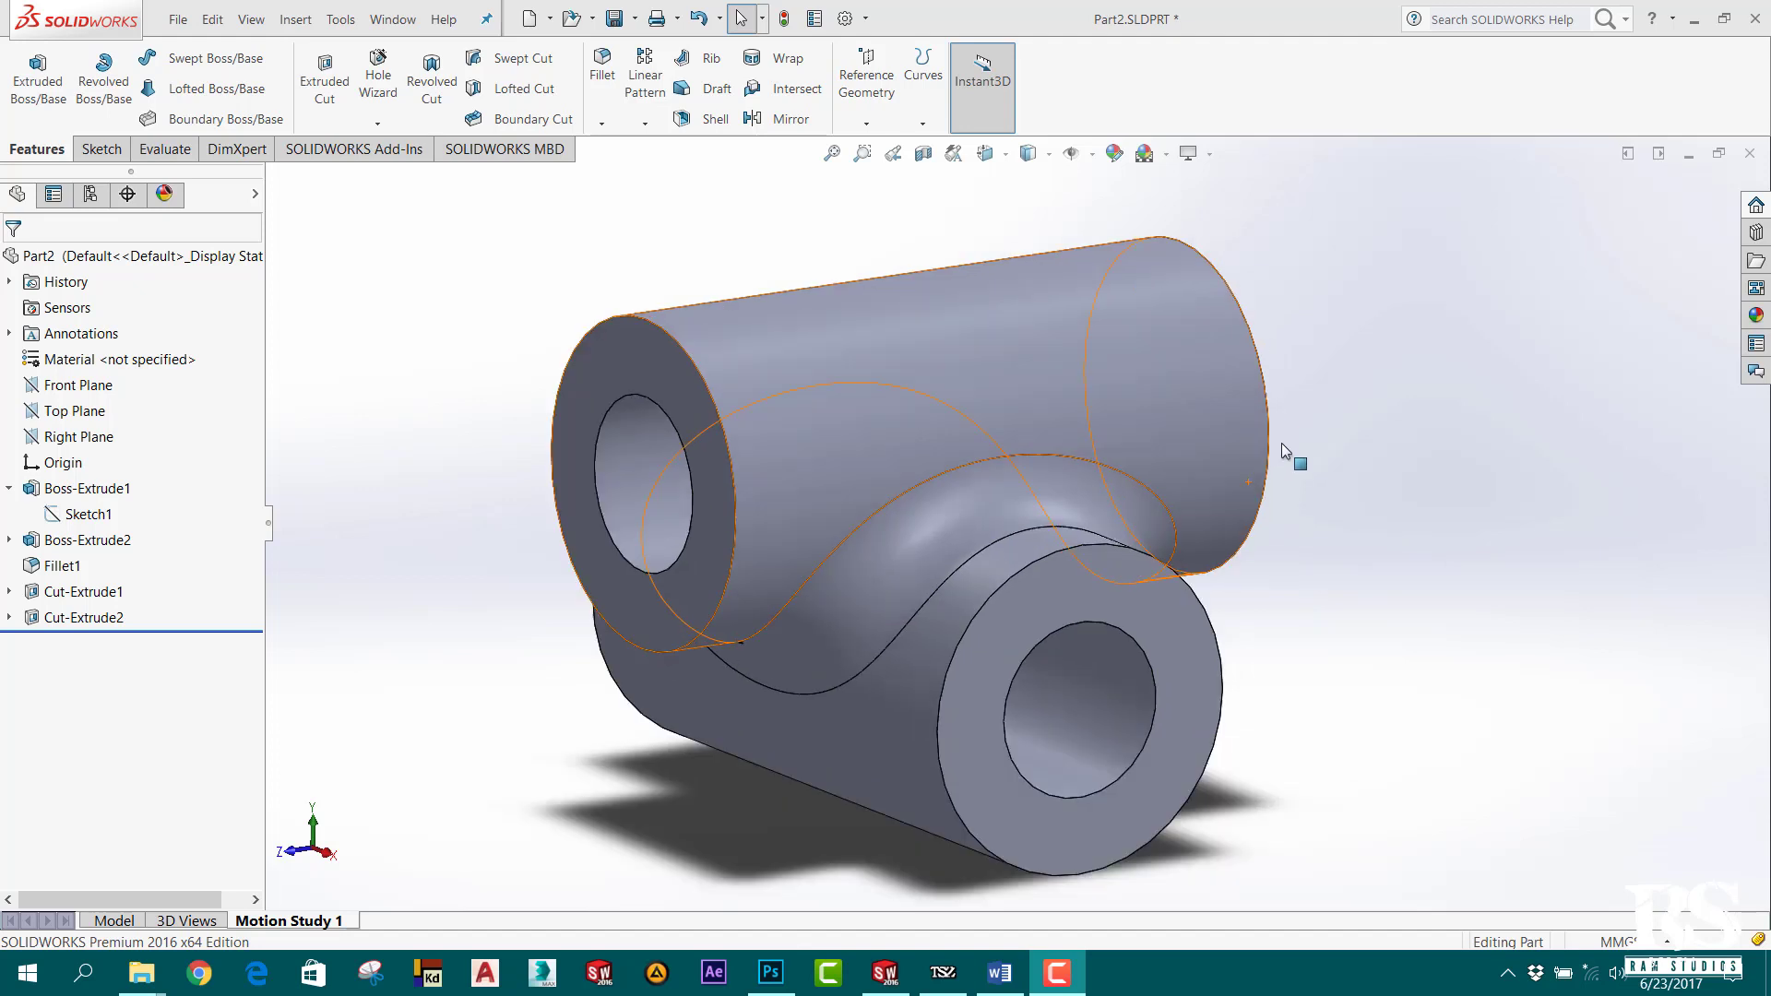
pyautogui.scroll(2, 926, 772)
pyautogui.scroll(-2, 933, 790)
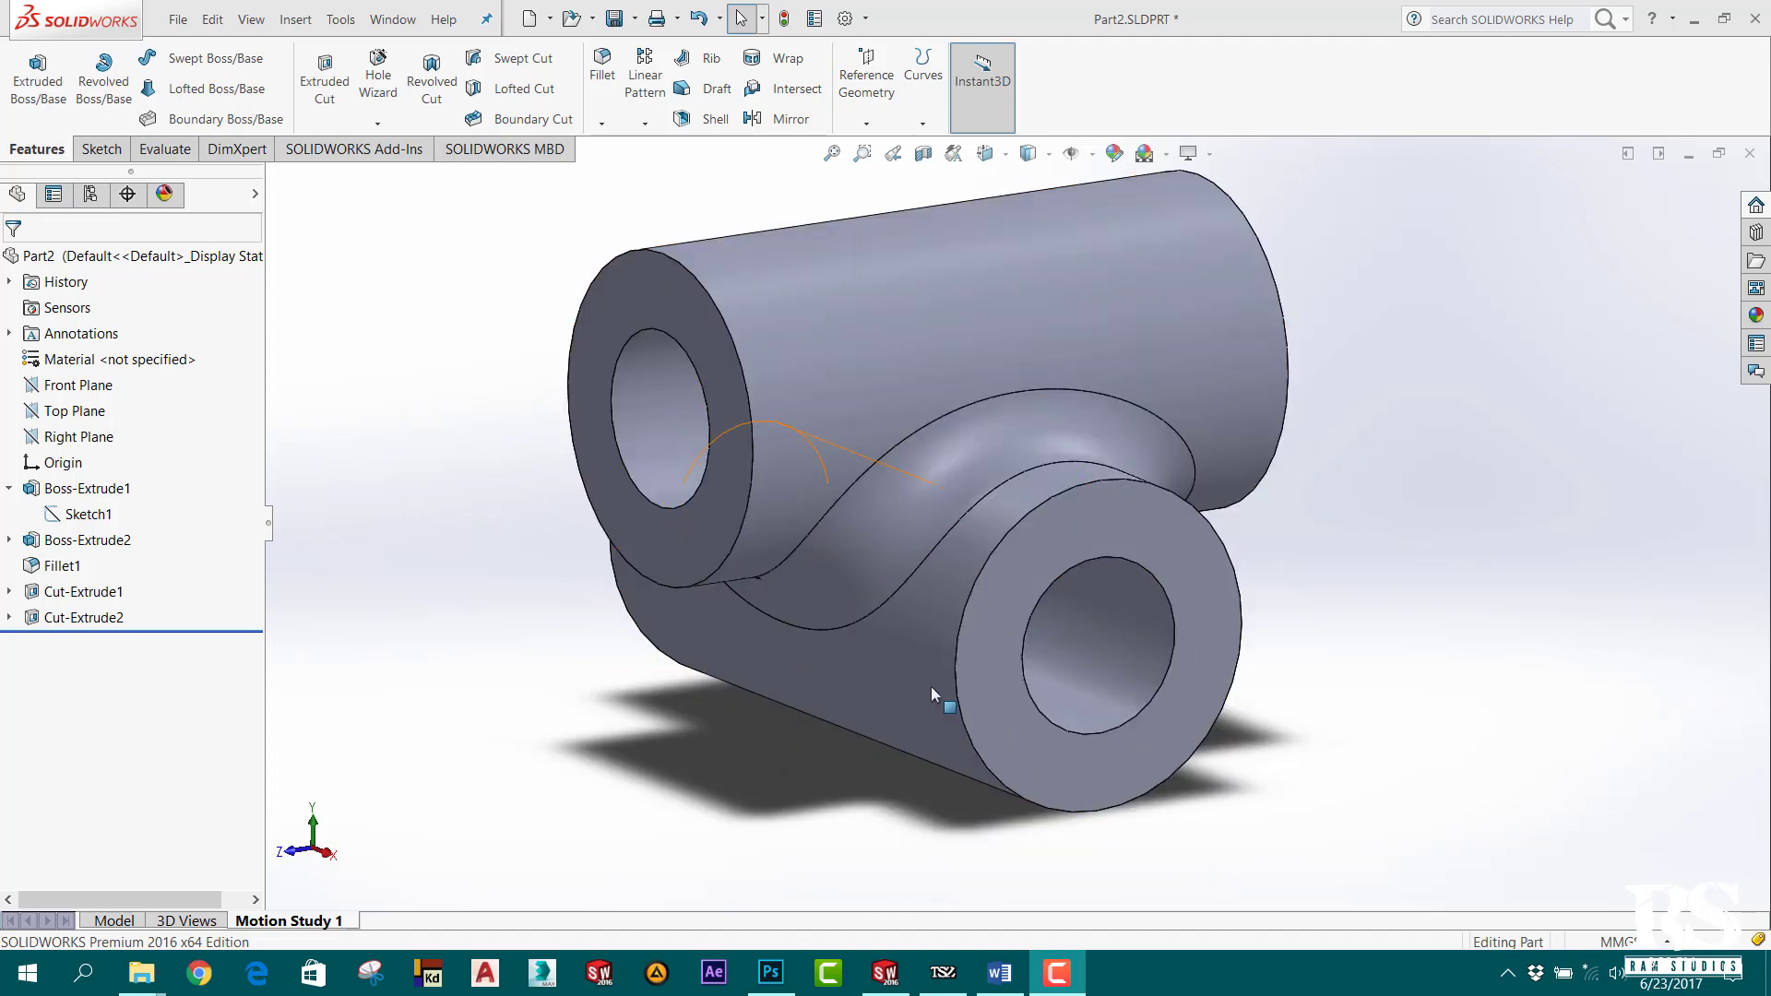
# Edit Sketch1 of Boss-Extrude1 and orbit the view to see its circle.
pyautogui.click(89, 519)
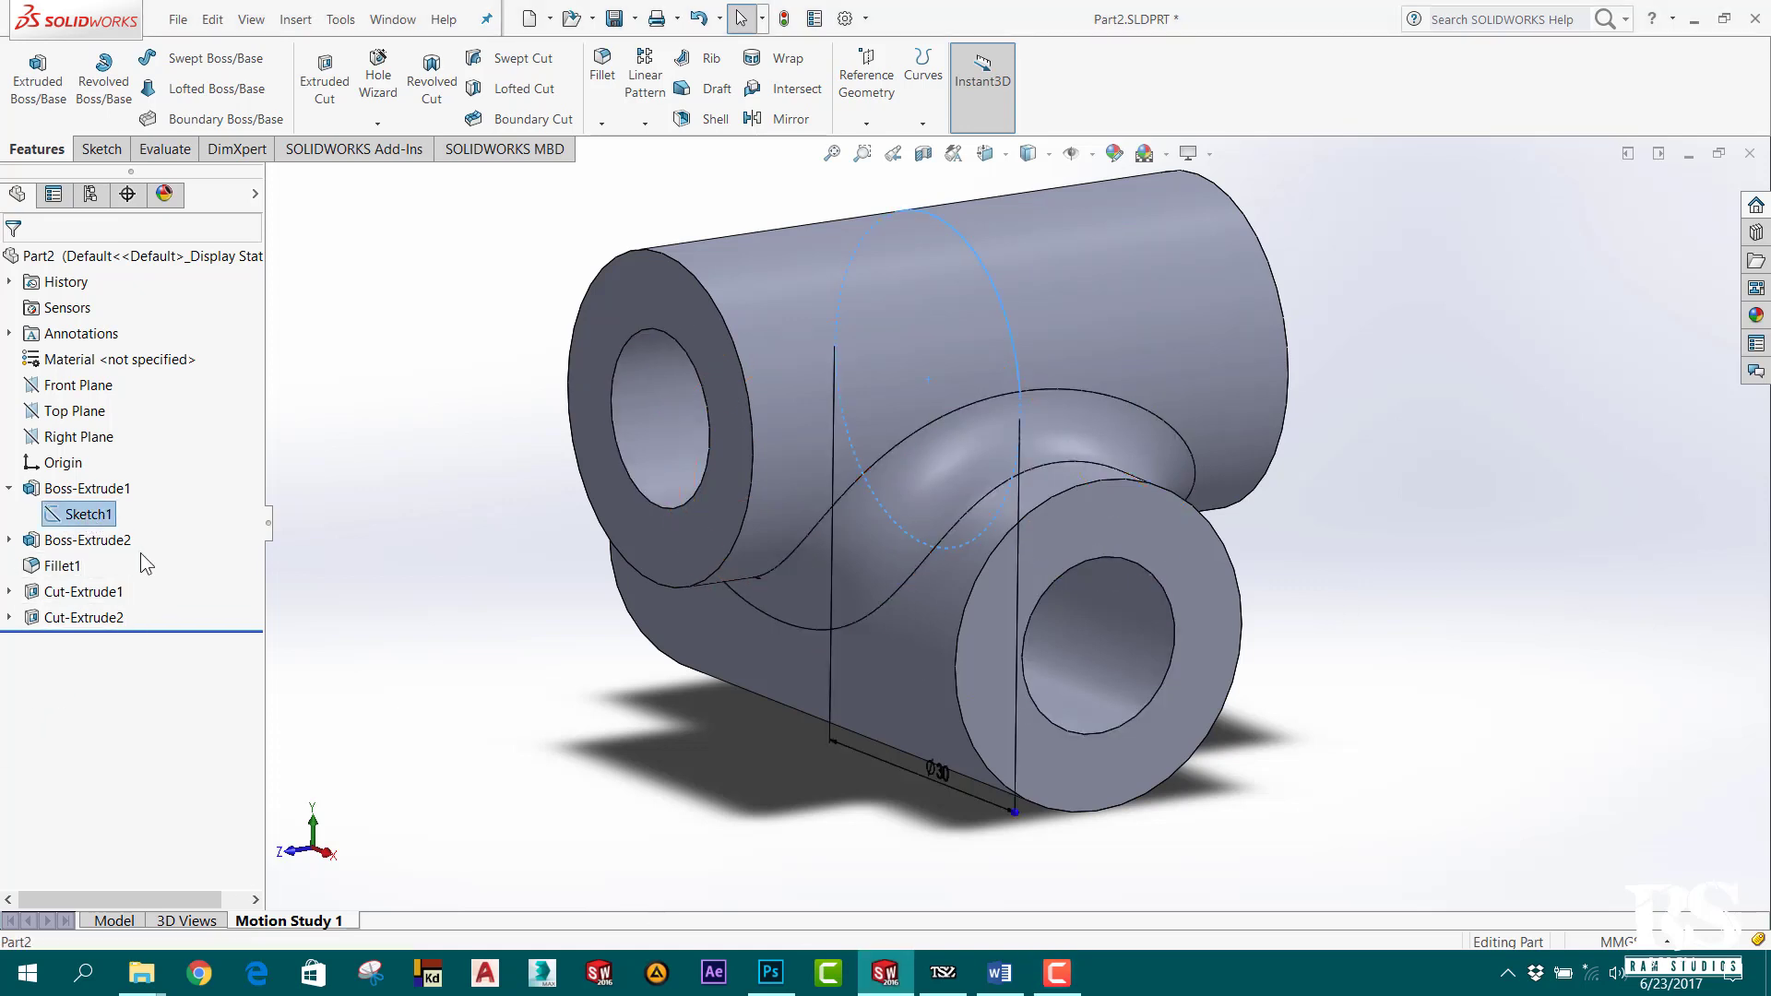
pyautogui.click(100, 149)
pyautogui.click(28, 78)
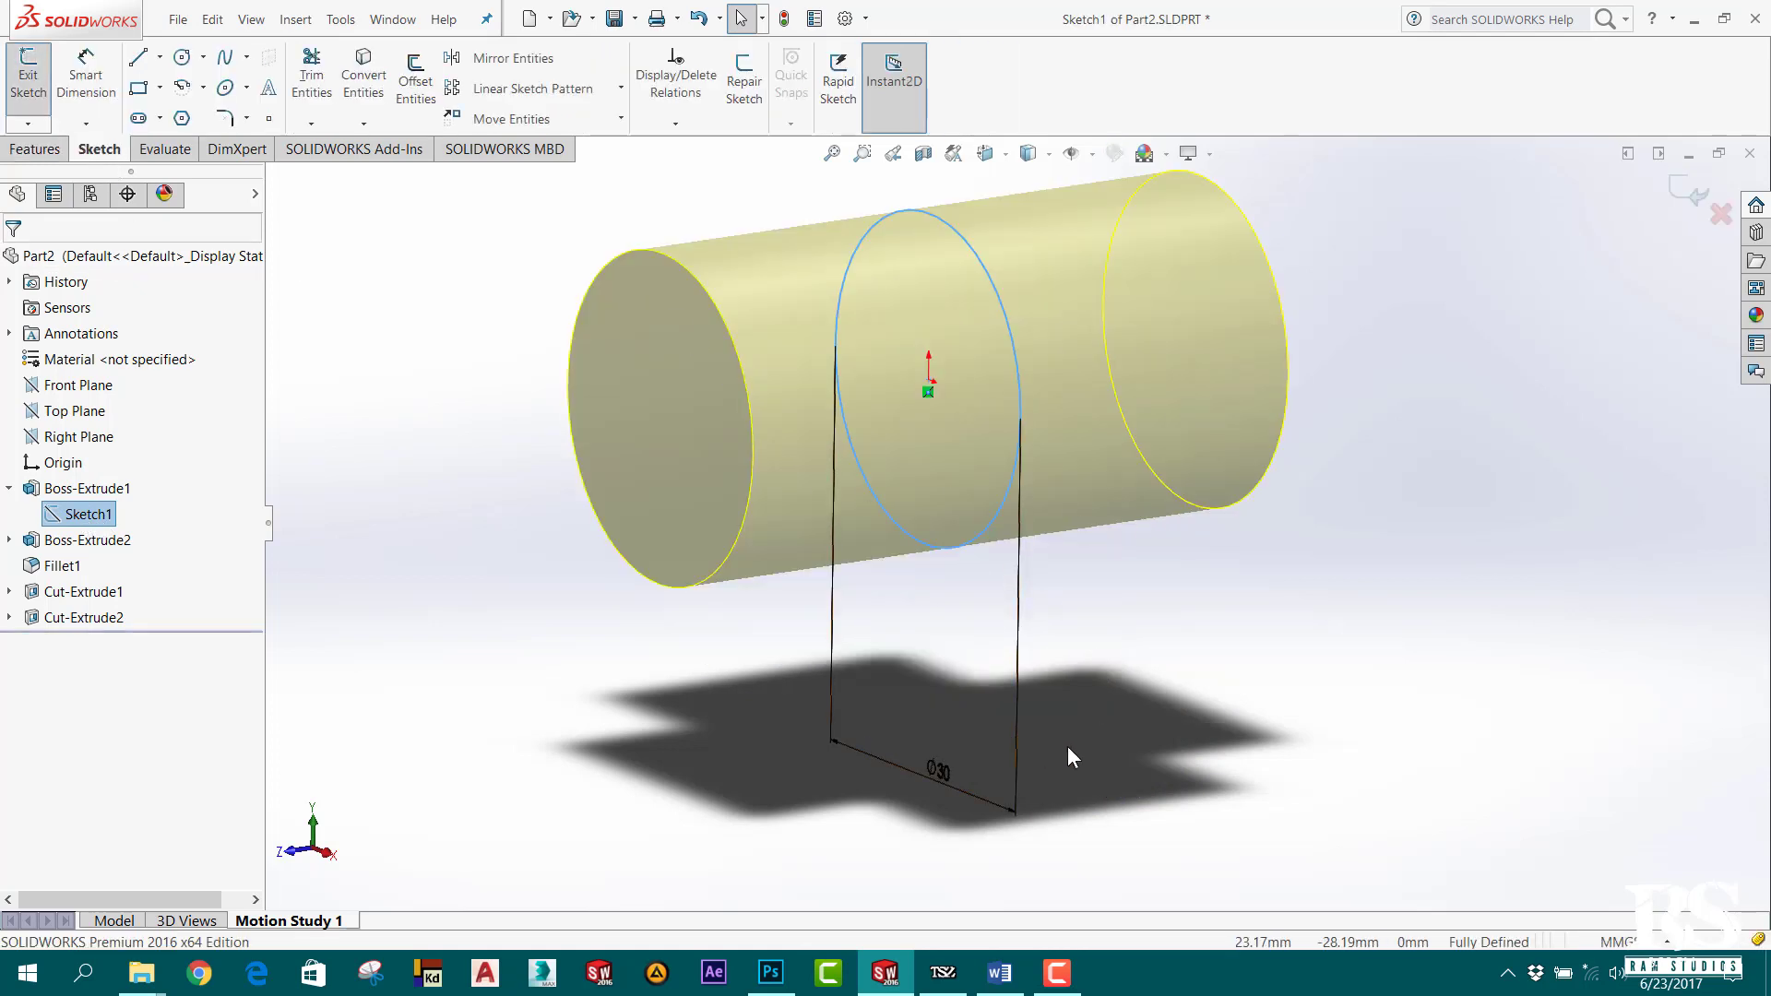
pyautogui.moveTo(1066, 745)
pyautogui.mouseDown(button='middle')
pyautogui.moveTo(1174, 720)
pyautogui.moveTo(1135, 697)
pyautogui.mouseUp(button='middle')
pyautogui.press('Escape')
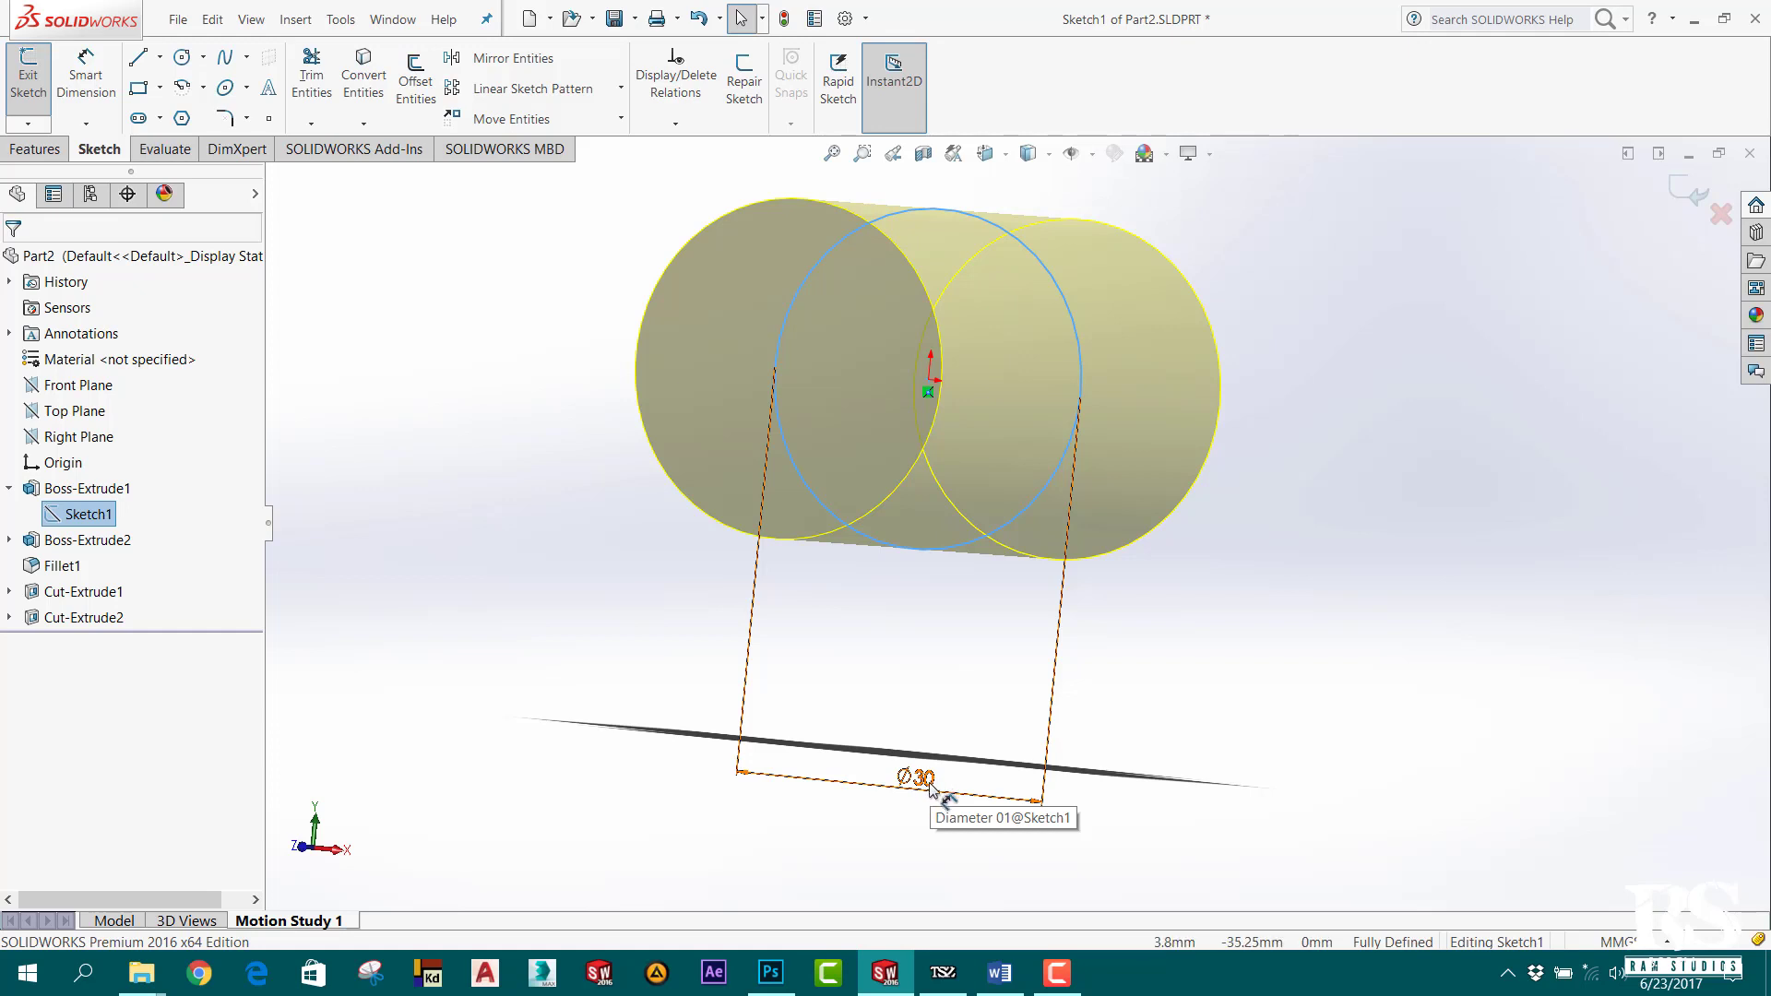
# Rename the Ø30 diameter dimension to 'Diameter No.01' in the Modify box.
pyautogui.doubleClick(927, 779)
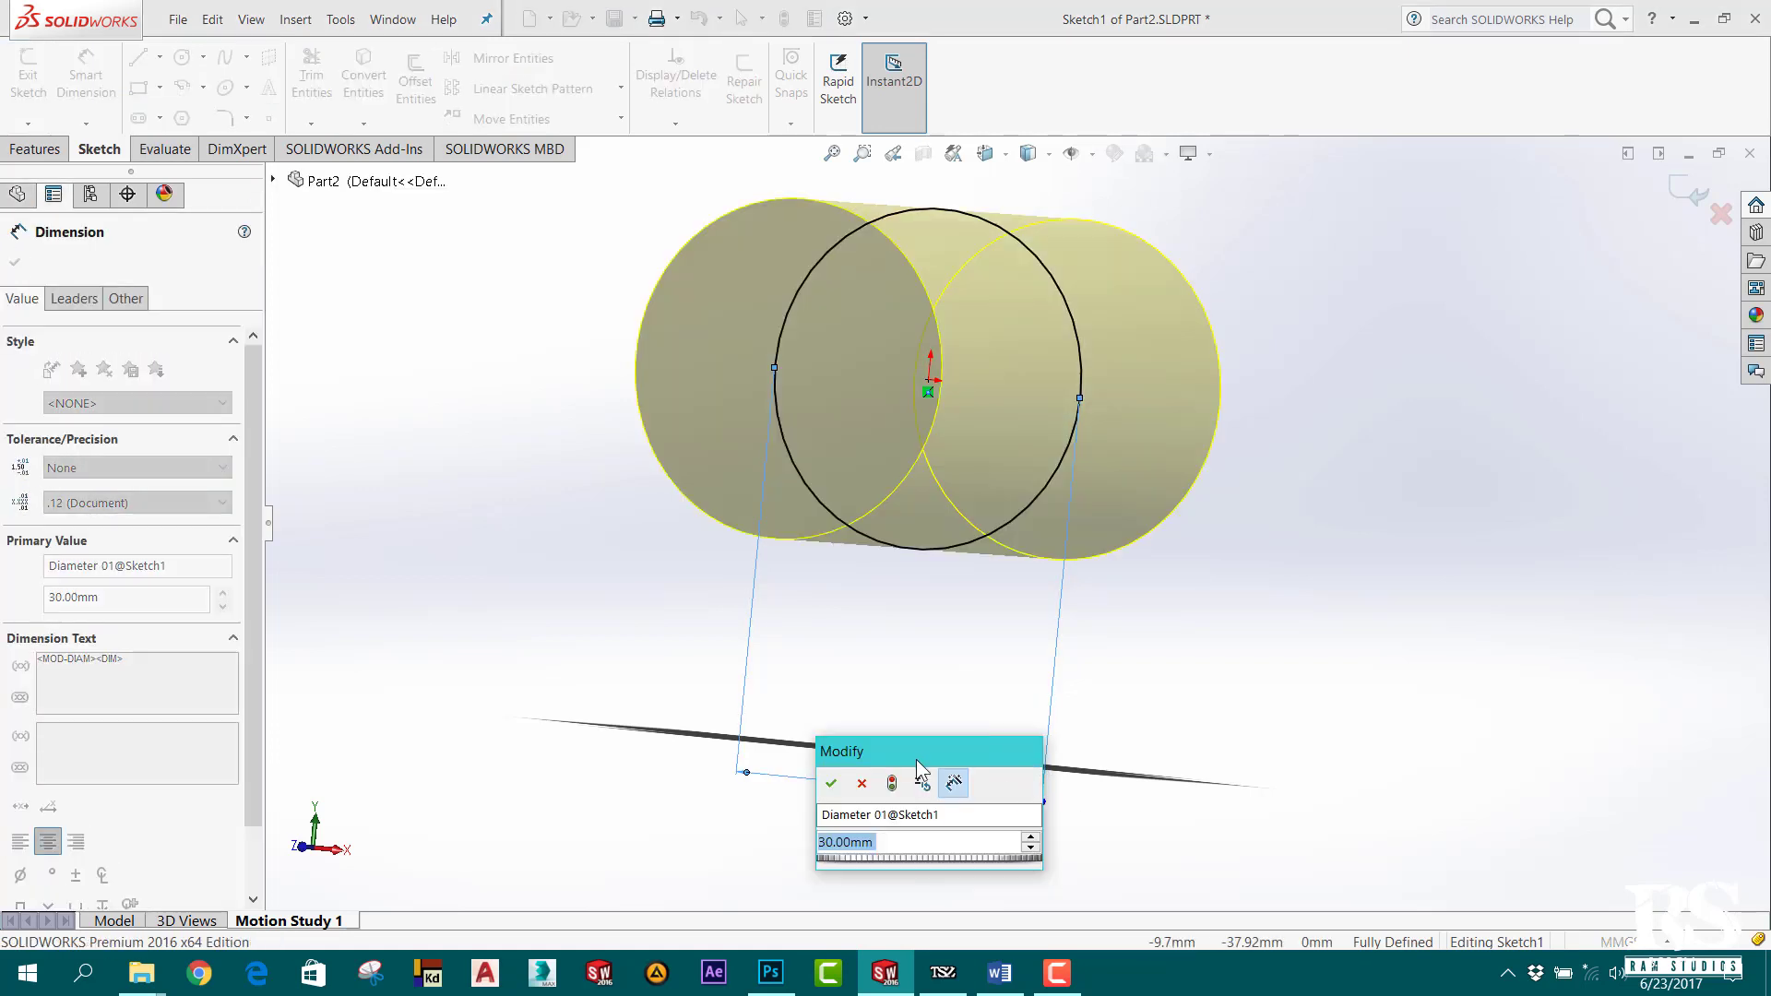
pyautogui.moveTo(917, 742); pyautogui.dragTo(1254, 632)
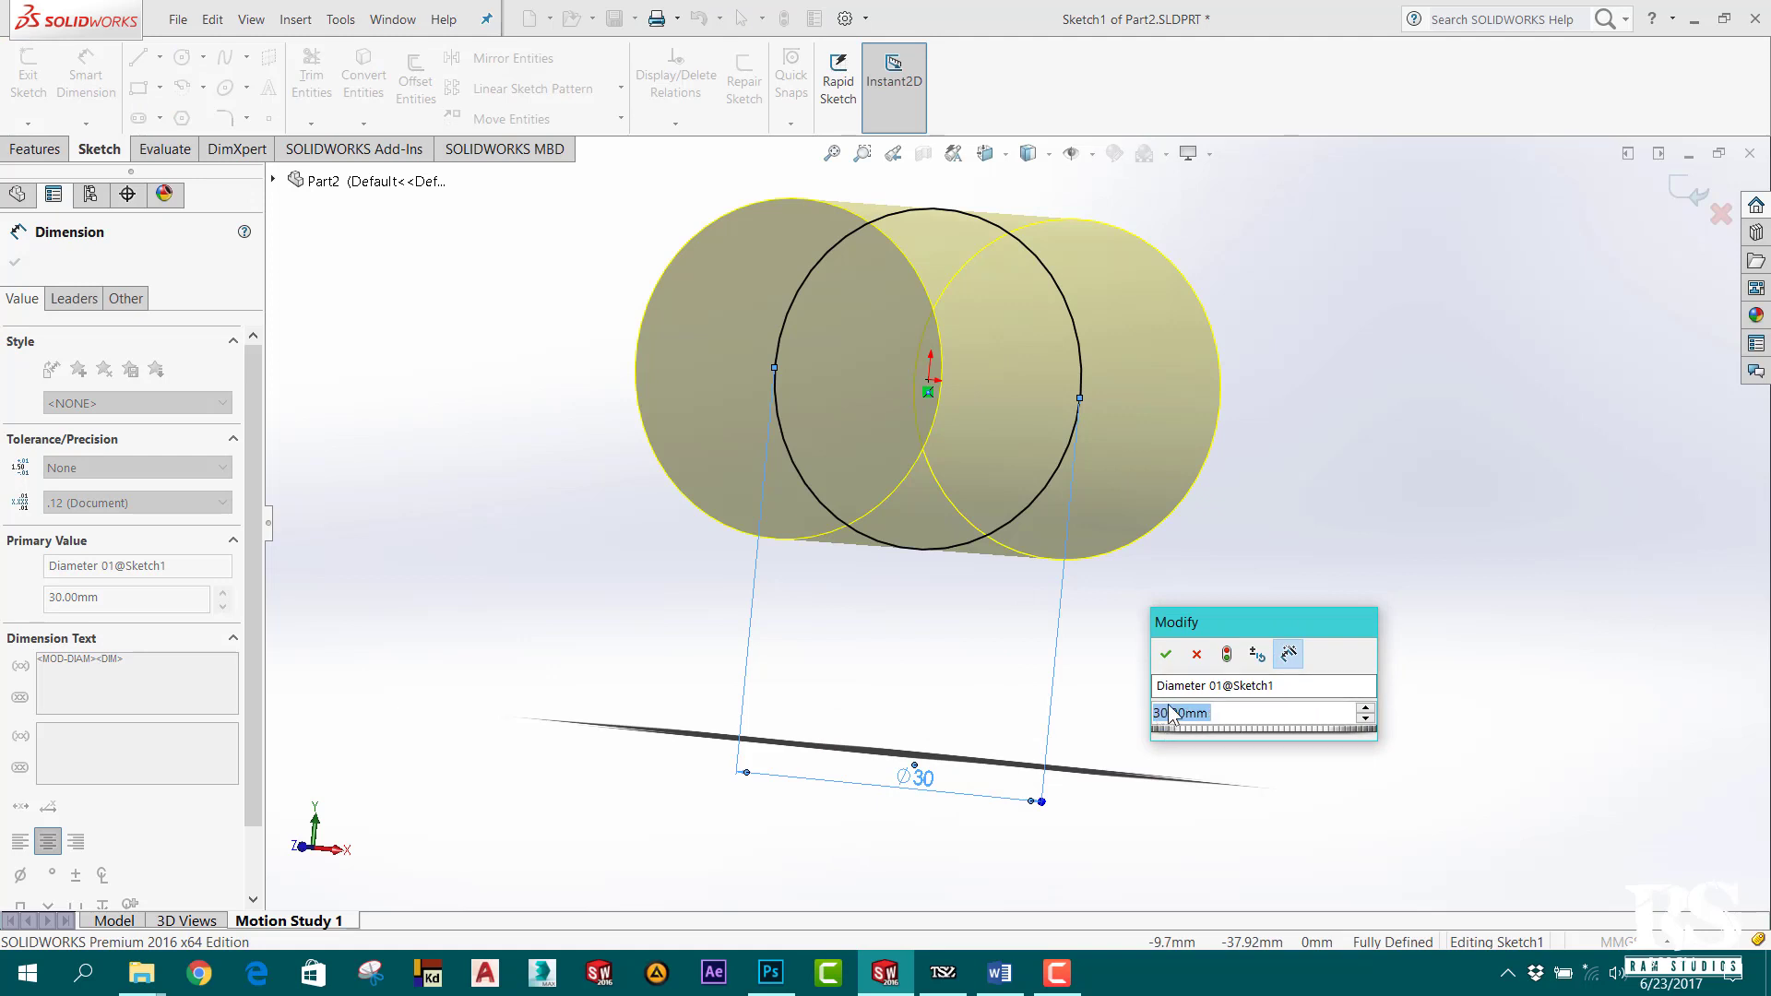
pyautogui.click(1307, 687)
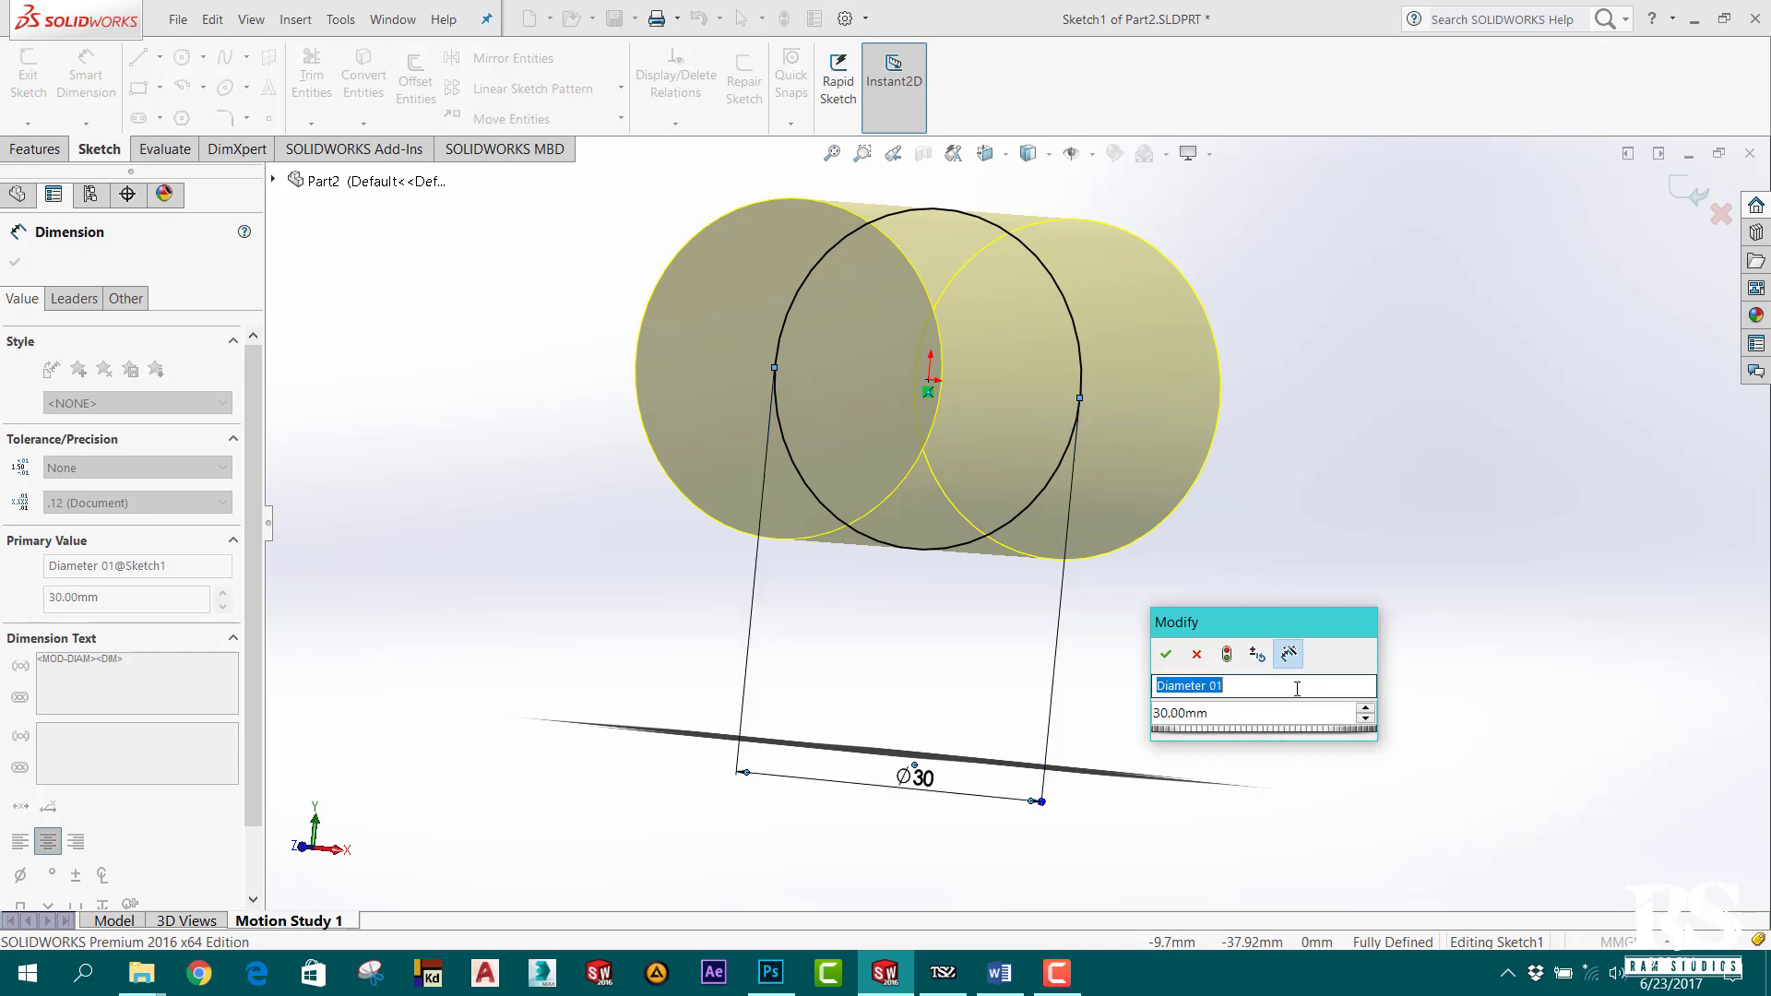
pyautogui.click(1231, 709)
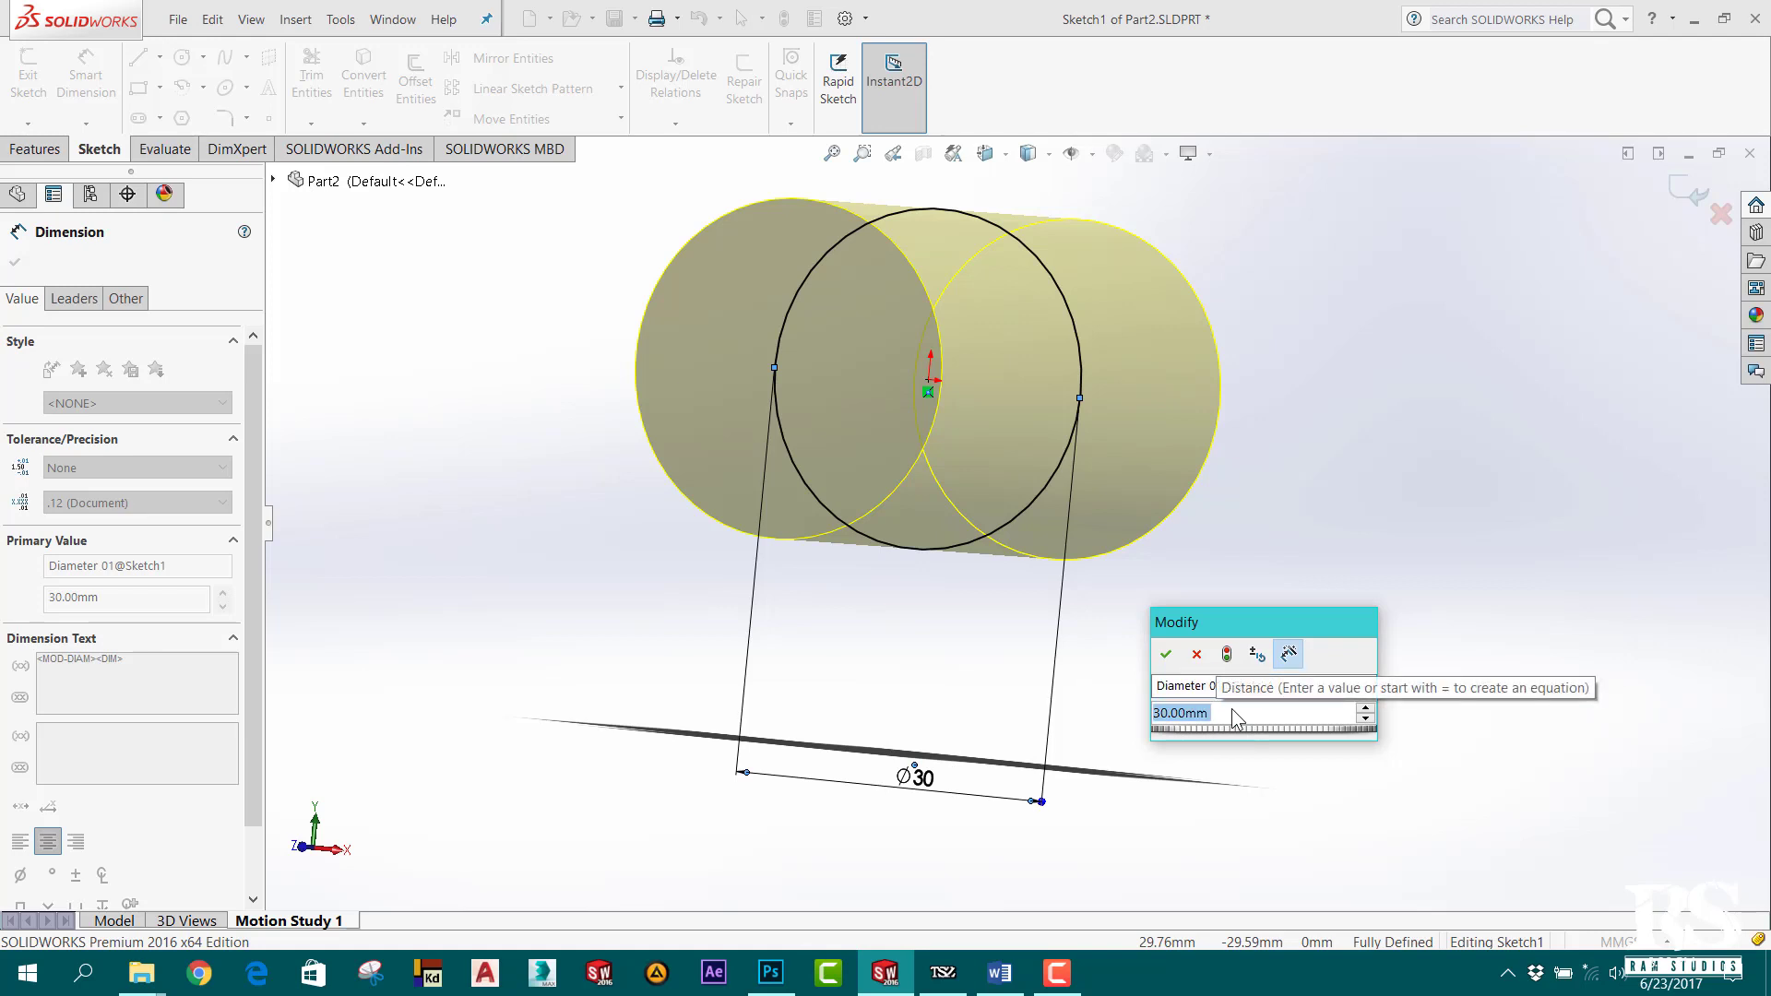
pyautogui.click(1200, 688)
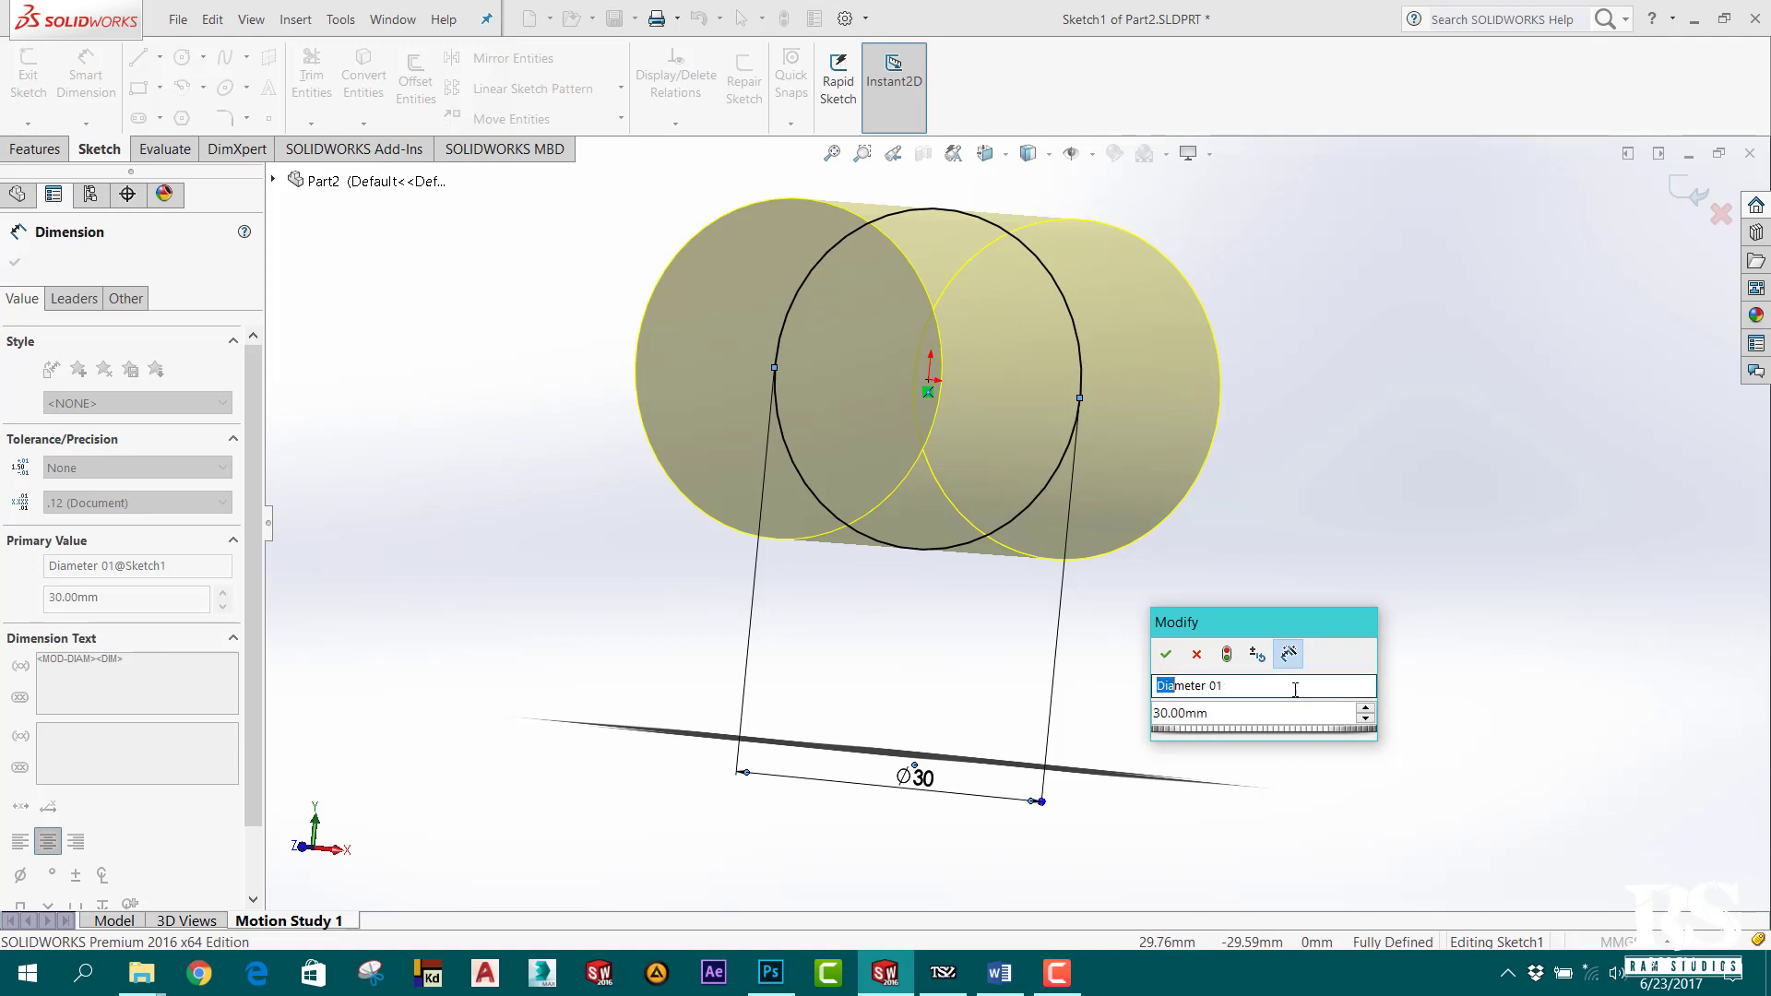
pyautogui.tripleClick(1200, 688)
pyautogui.write('D')
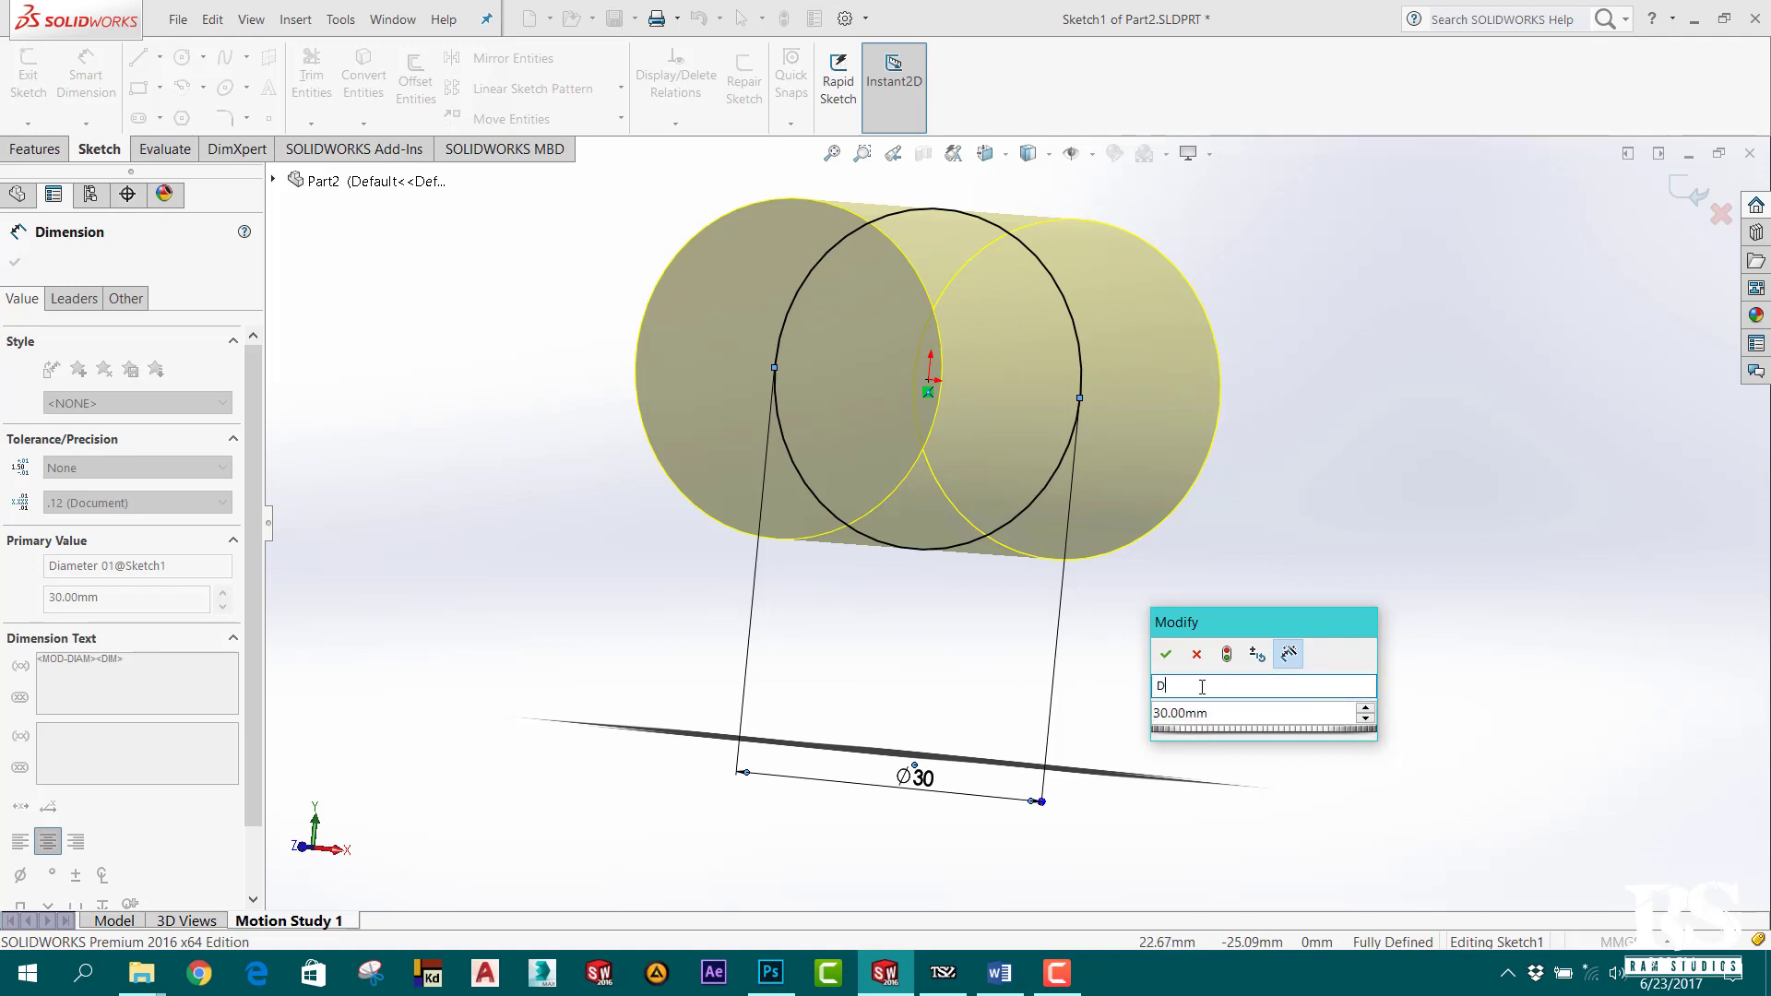
pyautogui.write('iamet')
pyautogui.write('er')
pyautogui.write(' No.')
pyautogui.write('01')
# Copy the name 'Diameter No.01', accept the dimension, and exit Sketch1.
pyautogui.moveTo(1242, 687); pyautogui.dragTo(1172, 690)
pyautogui.rightClick(1171, 690)
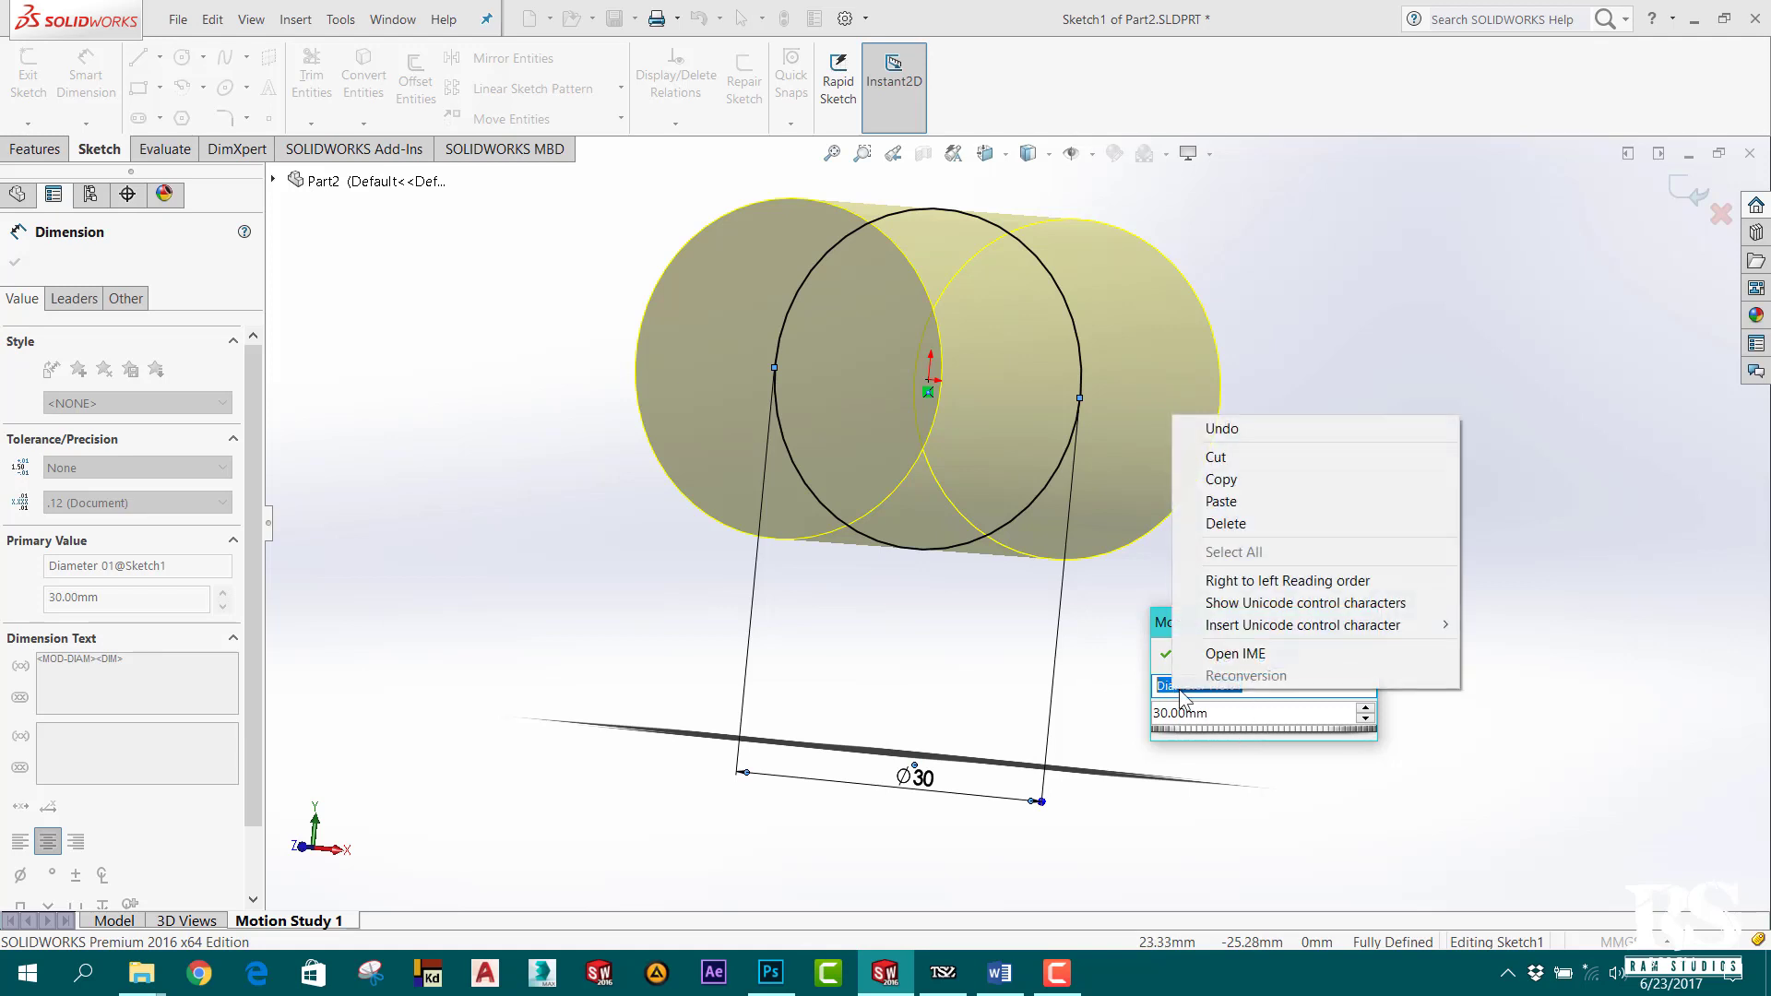
pyautogui.click(1227, 478)
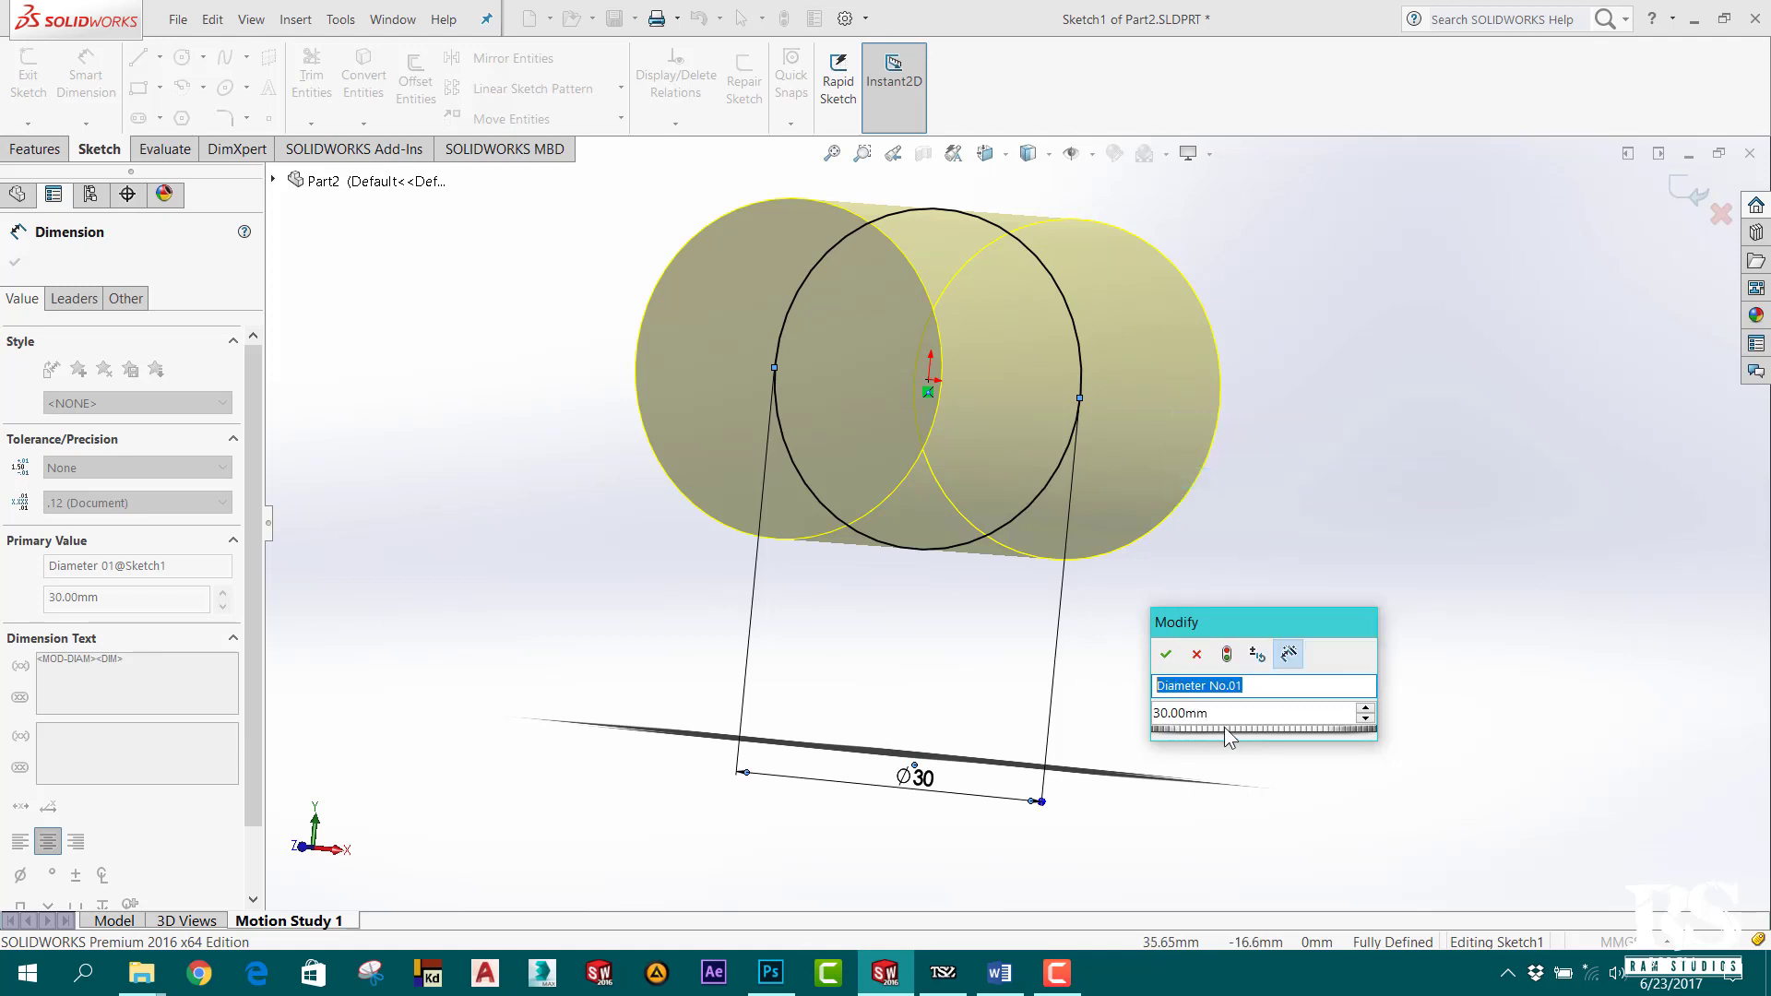
pyautogui.click(1166, 654)
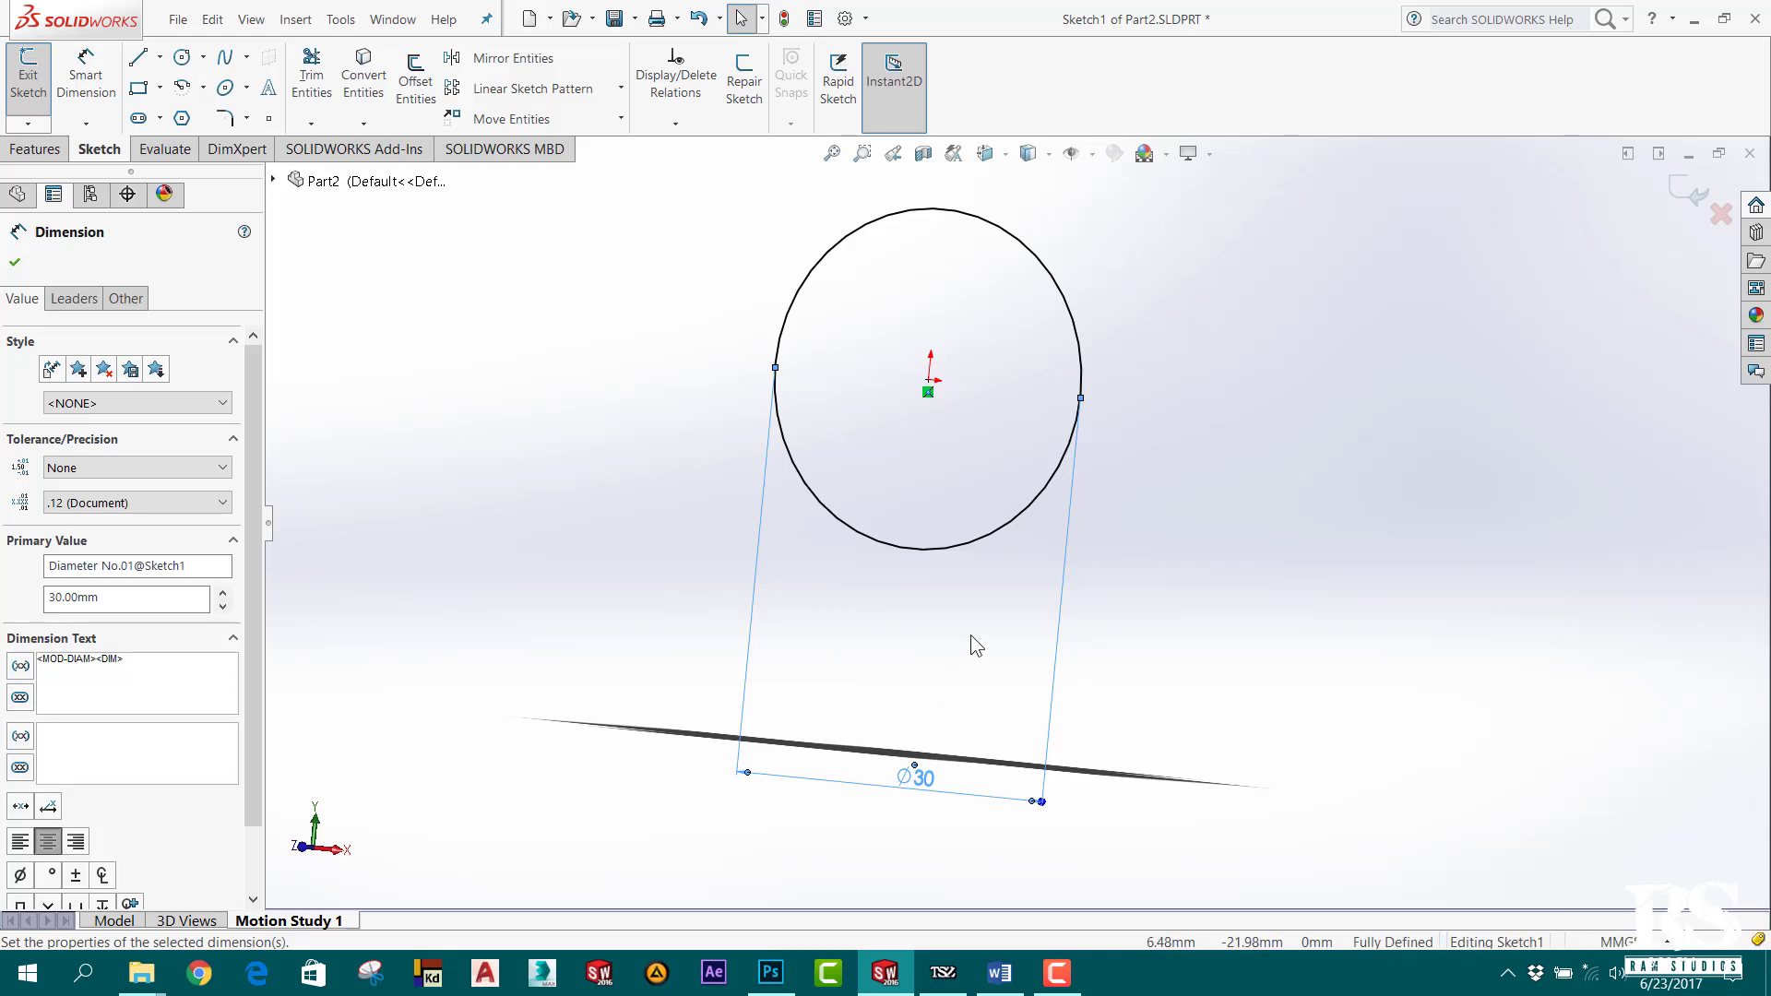
pyautogui.hotkey('ctrl', 'b')
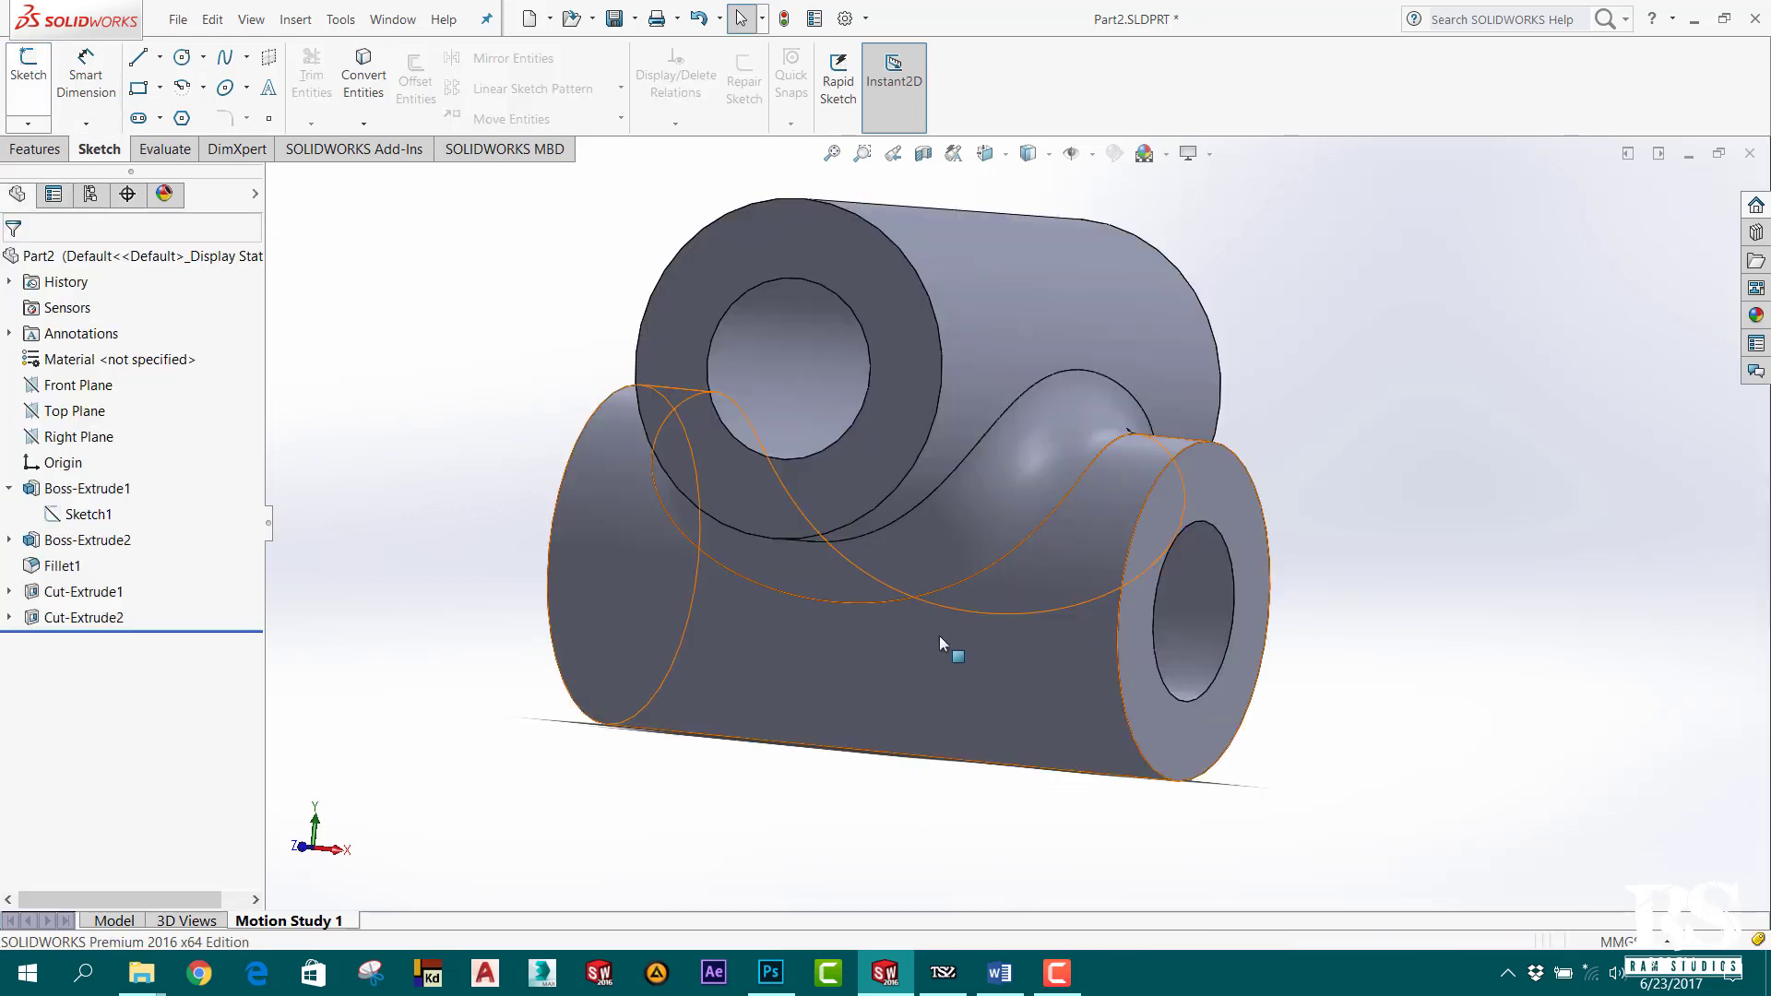
# Collapse Boss-Extrude1 and edit Sketch2 of Boss-Extrude2, facing its circle.
pyautogui.click(10, 488)
pyautogui.click(9, 513)
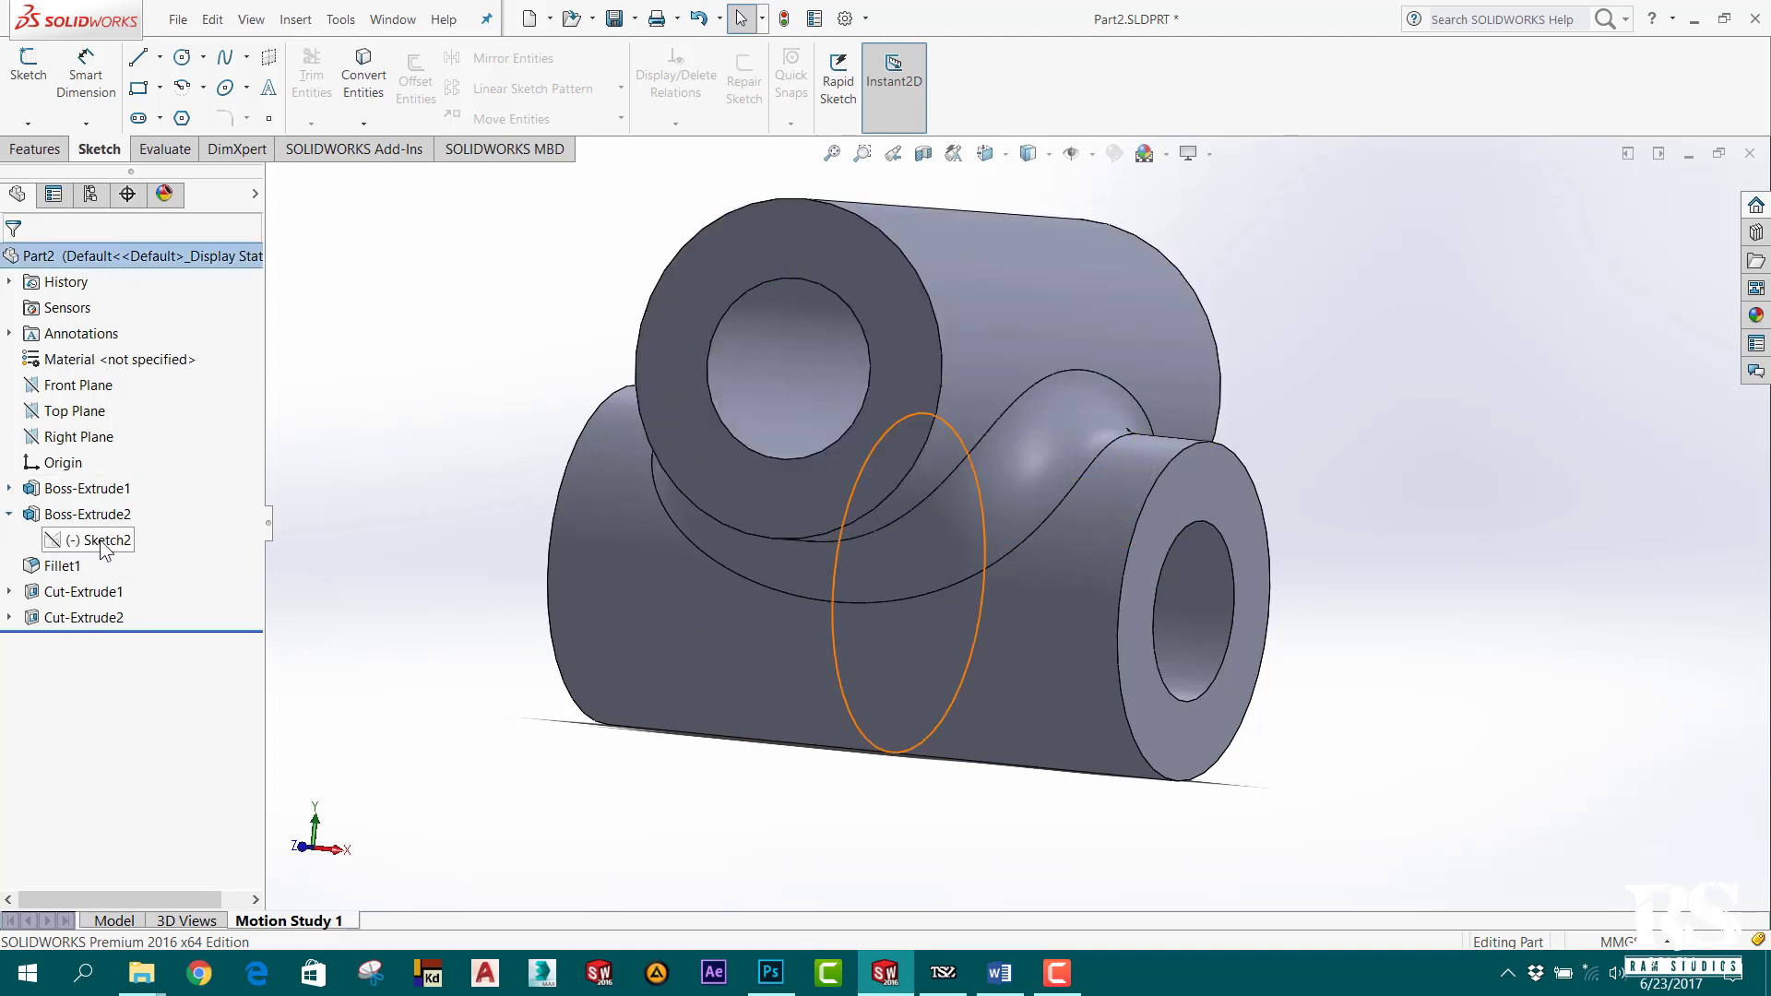
pyautogui.click(100, 540)
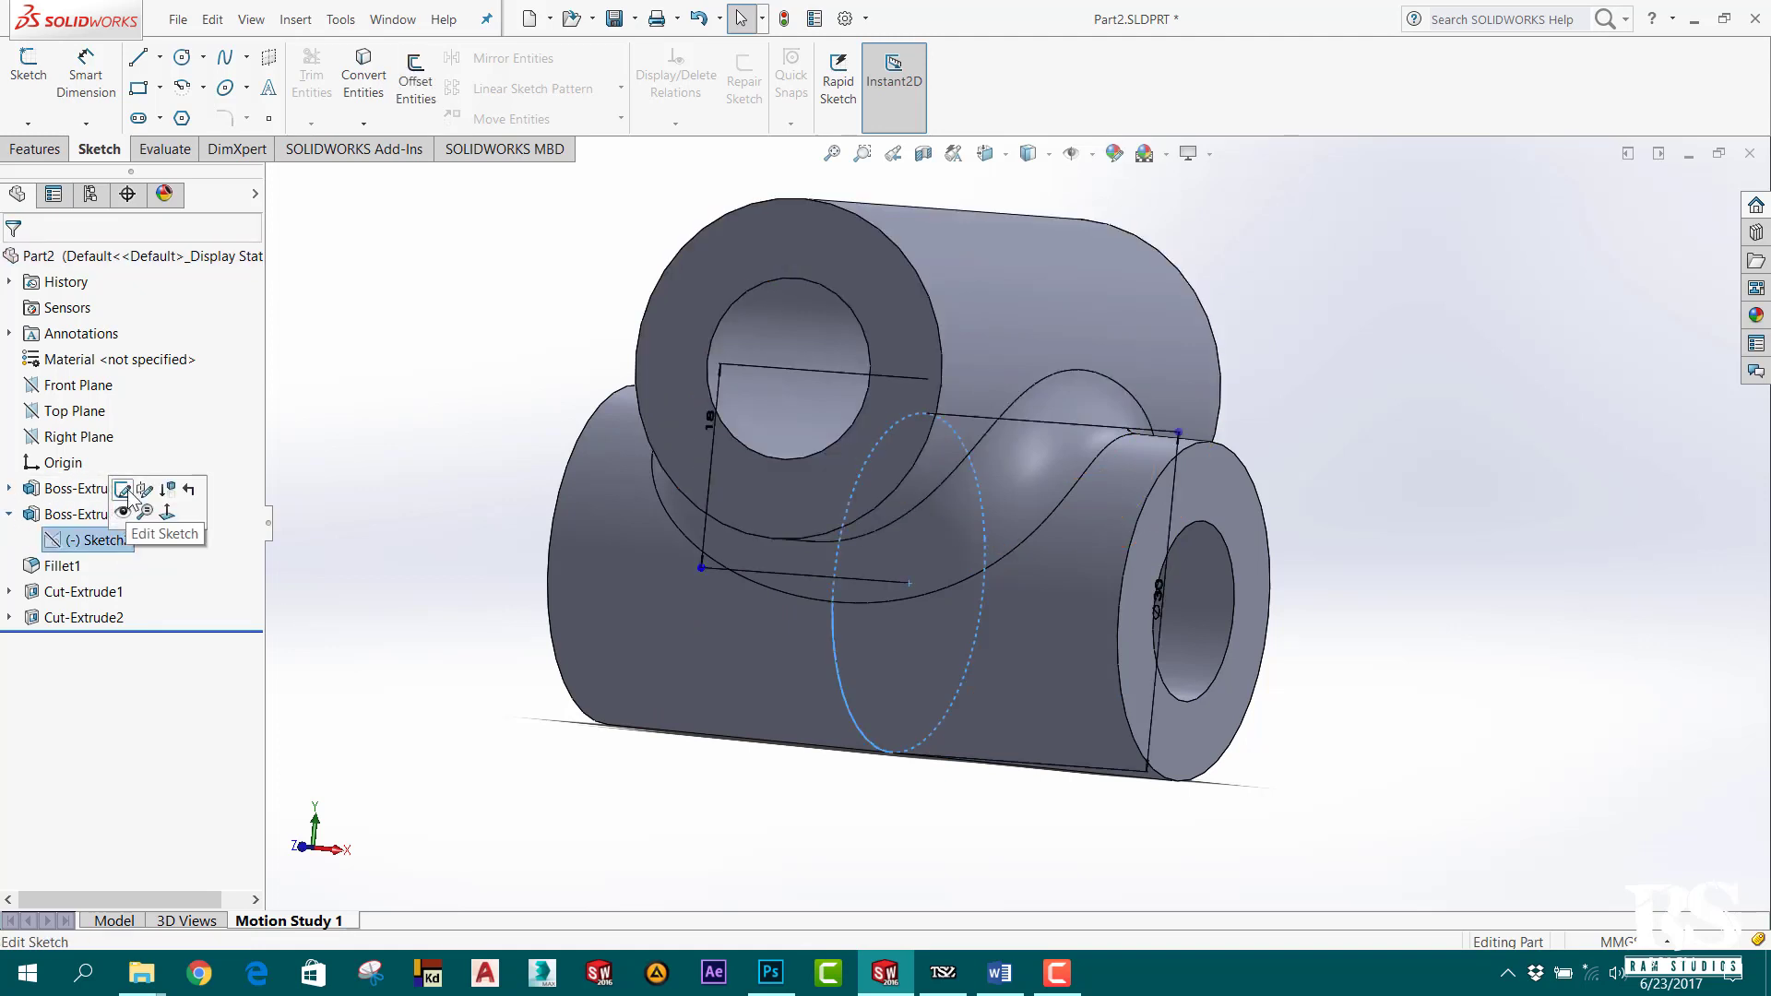
pyautogui.click(123, 490)
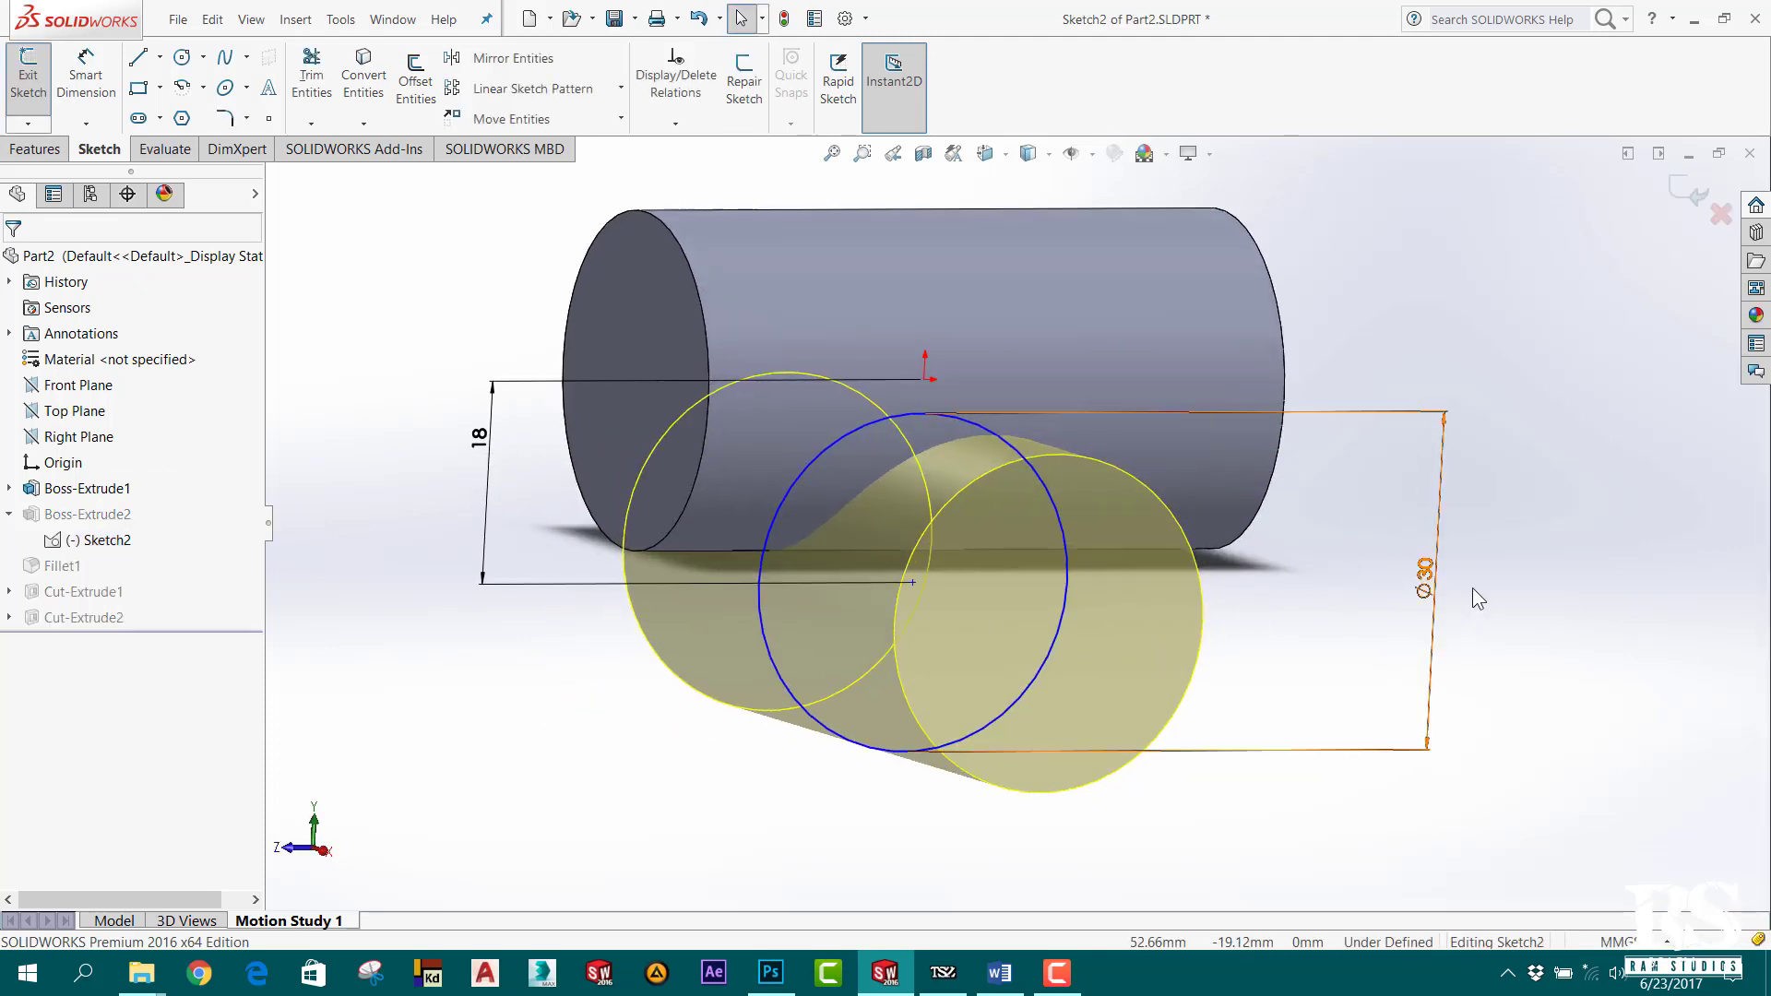
pyautogui.moveTo(914, 655); pyautogui.dragTo(873, 640, button='middle')
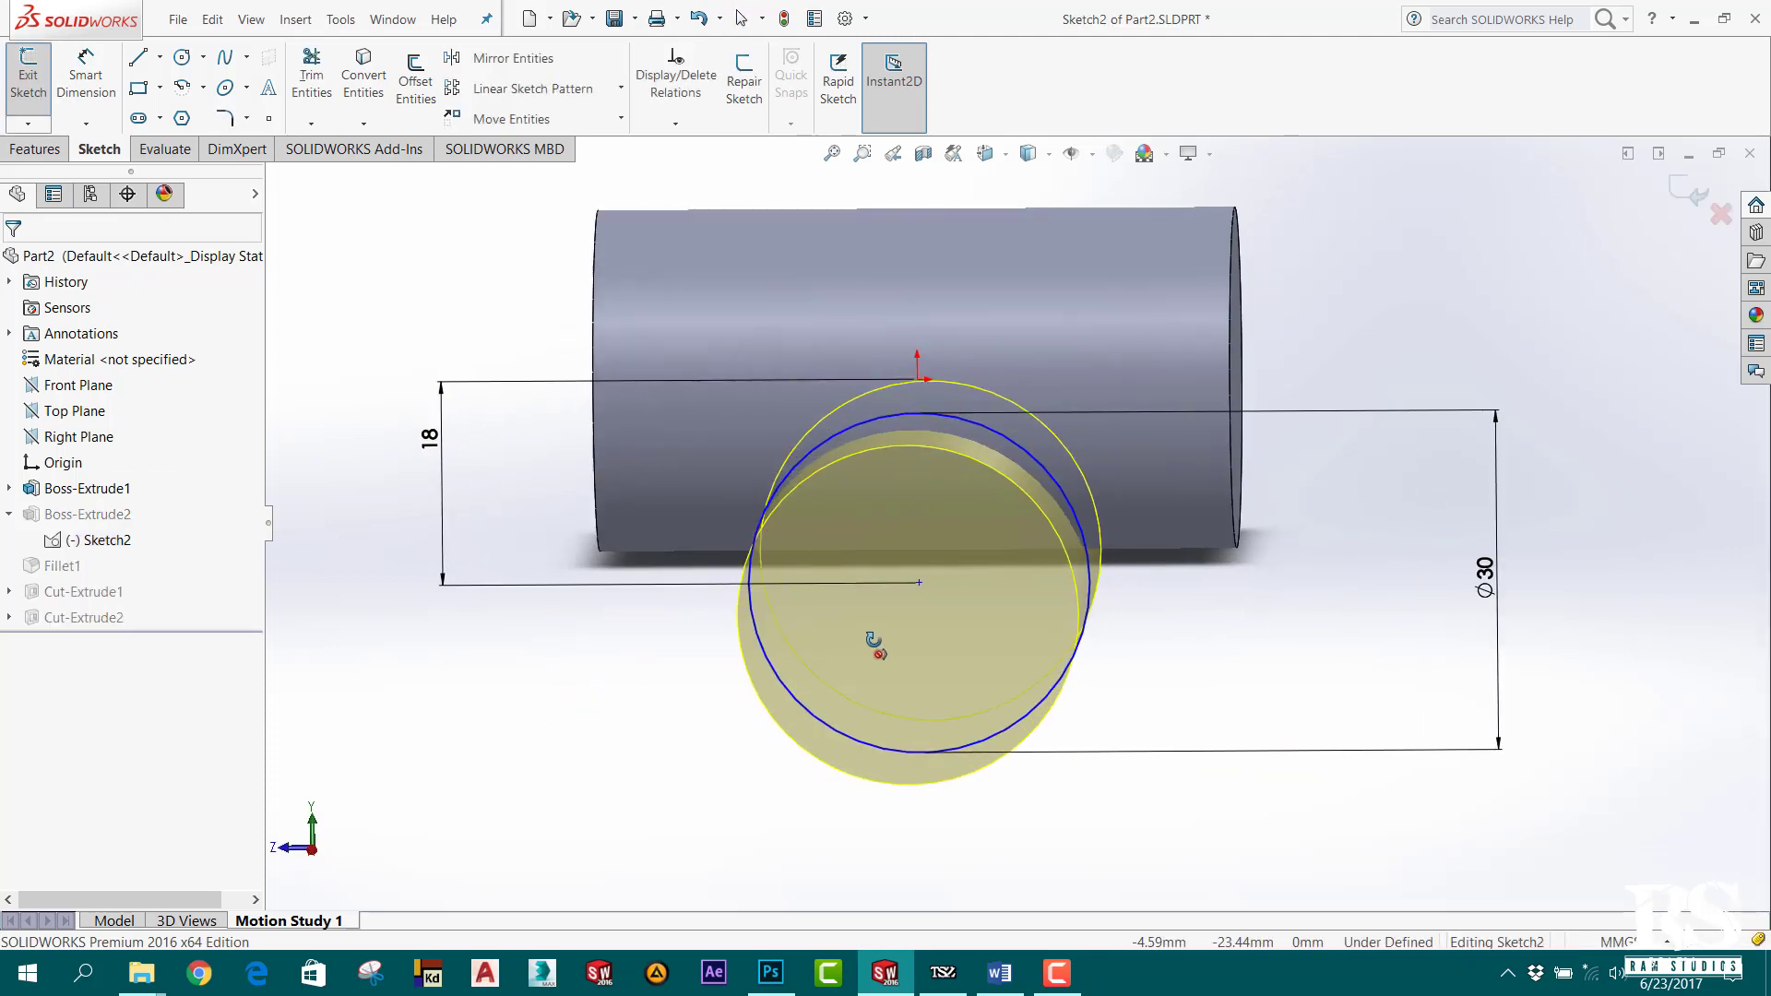
# Rename Sketch2's Ø30 diameter dimension from D1 to 'Diameter No.02'.
pyautogui.doubleClick(1483, 576)
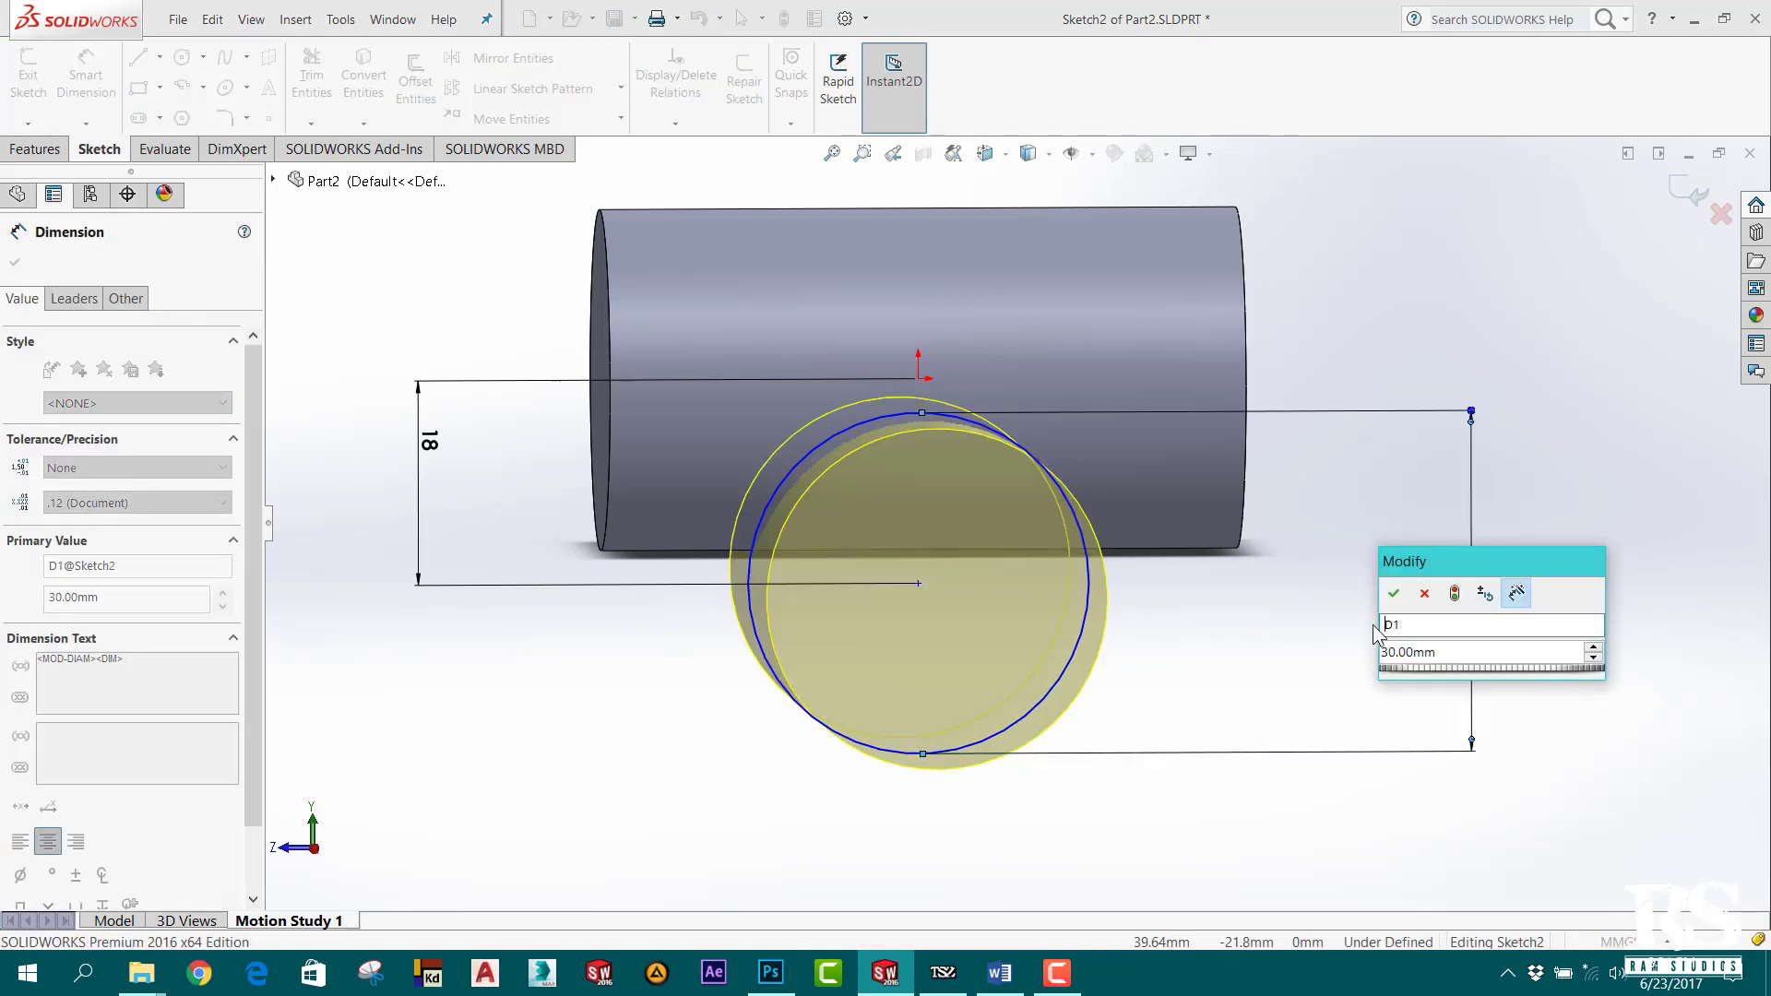
pyautogui.click(1489, 648)
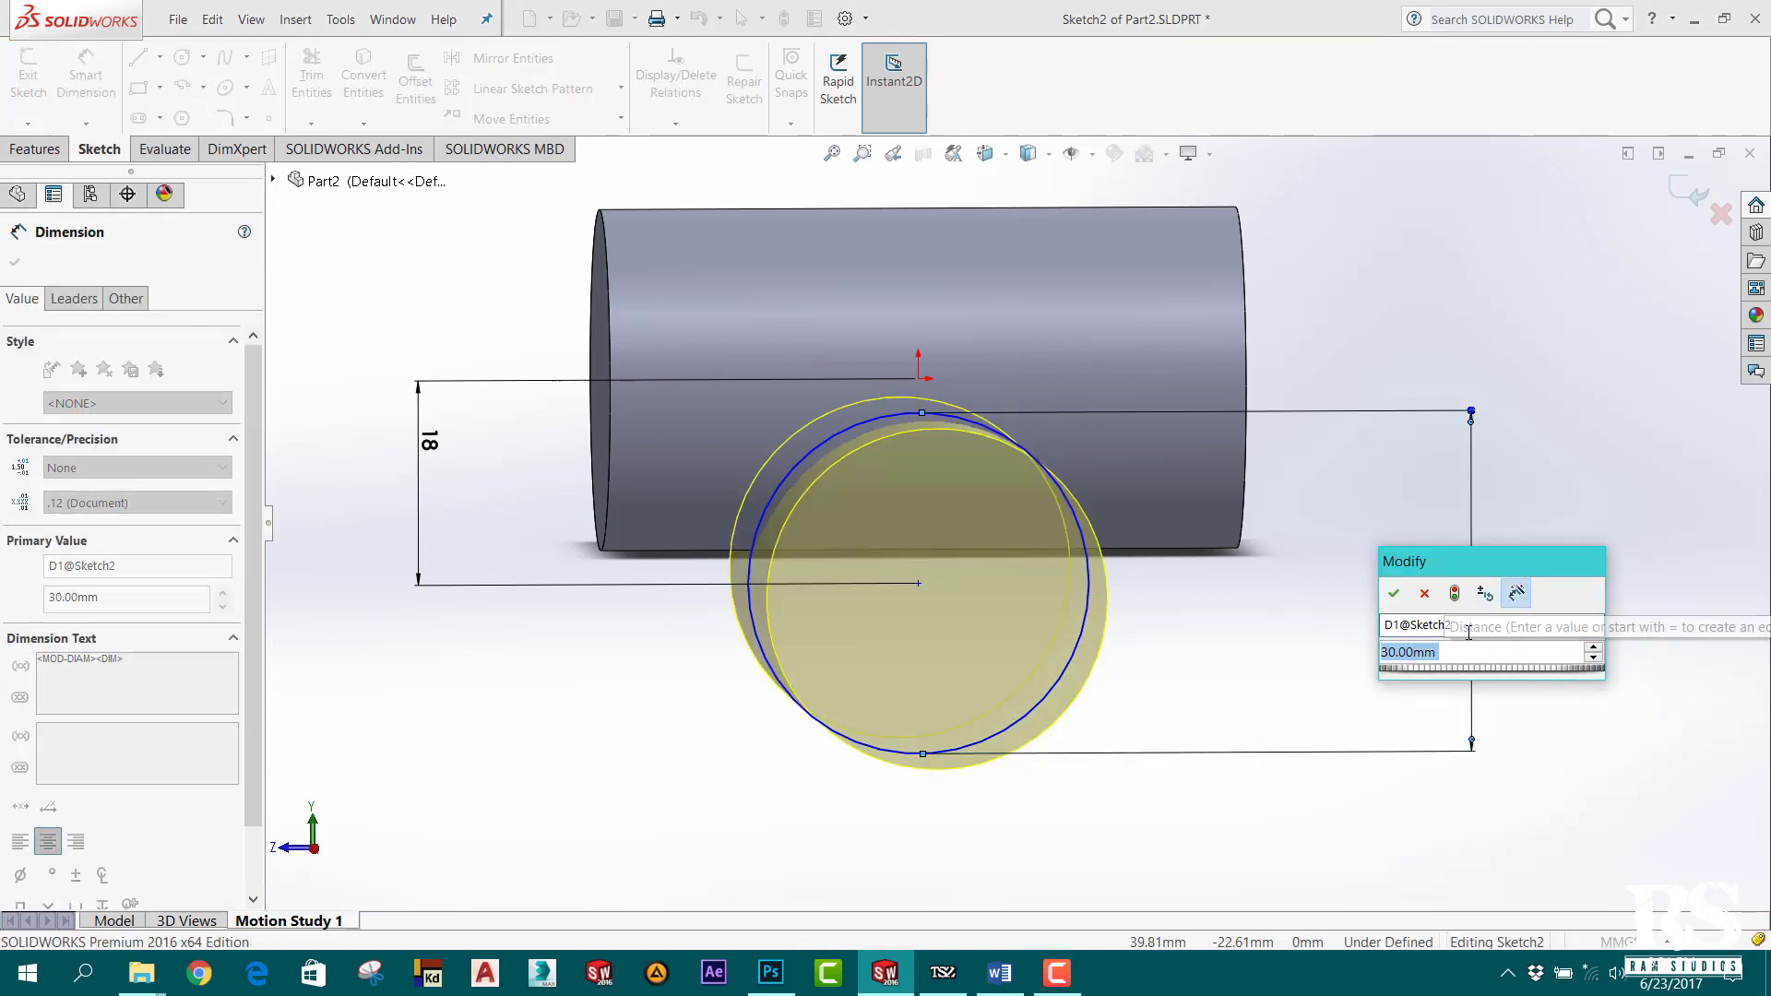
pyautogui.click(1439, 625)
pyautogui.press('BackSpace')
pyautogui.write('Diameter No.01')
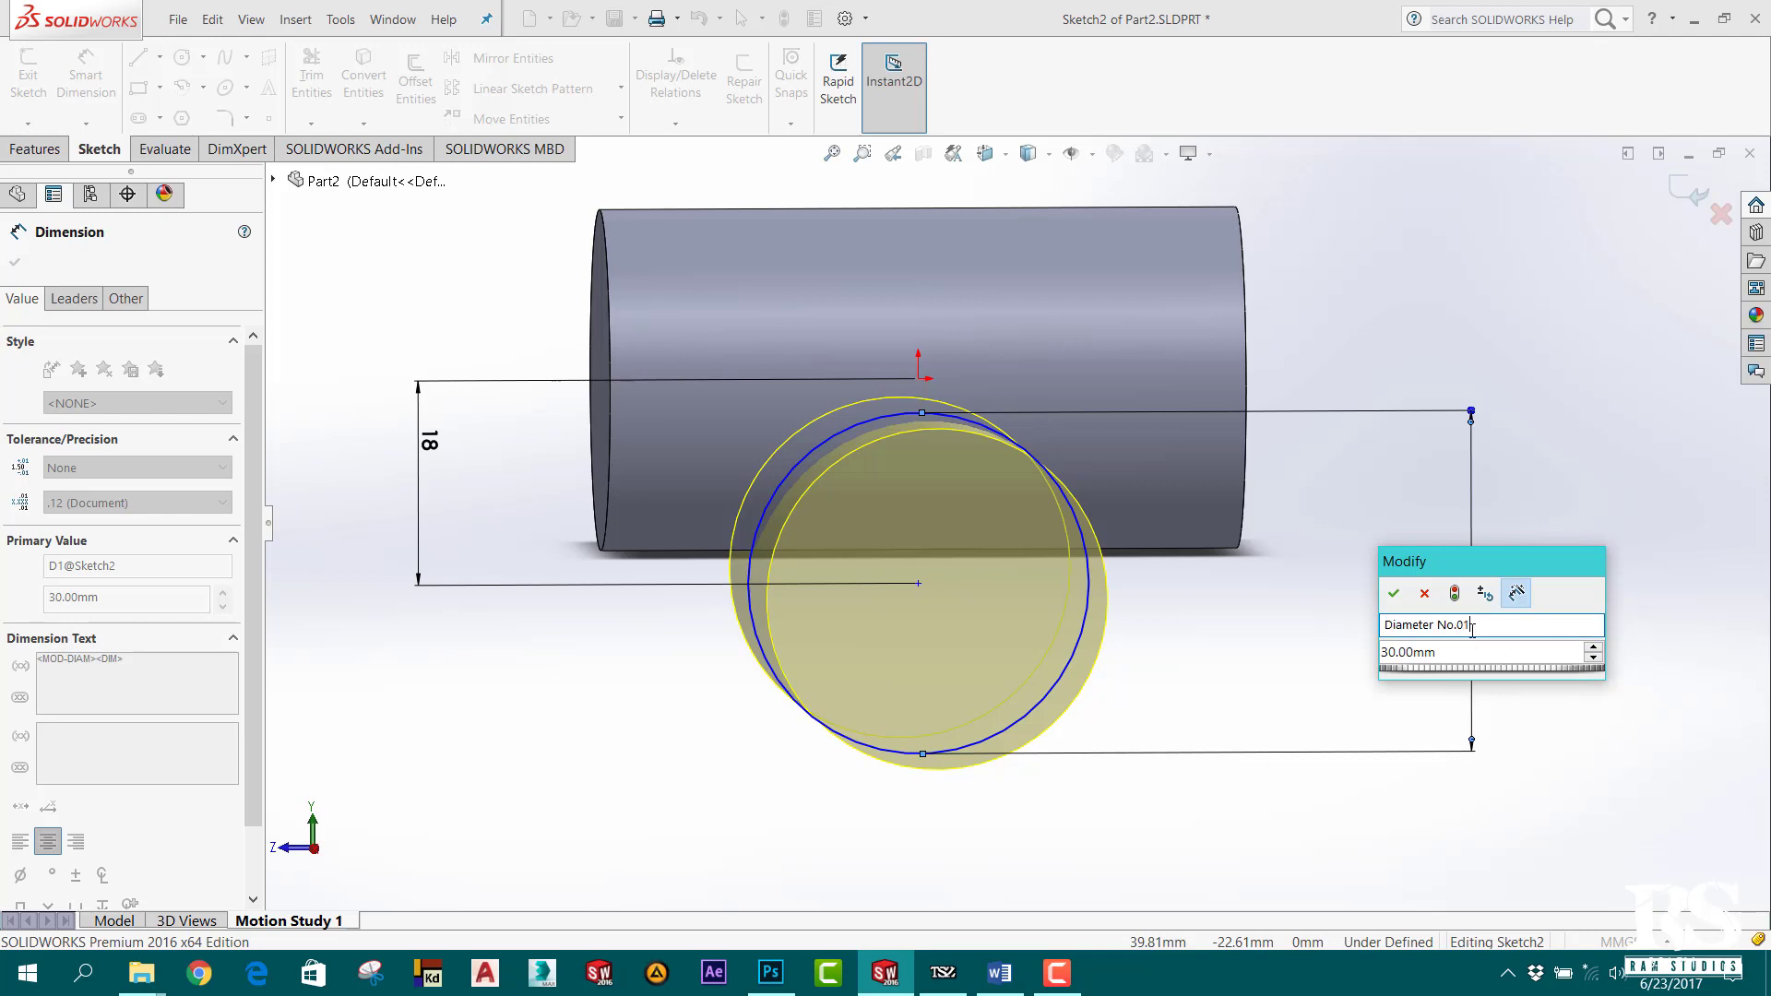
pyautogui.press('BackSpace')
pyautogui.write('2')
pyautogui.click(1393, 593)
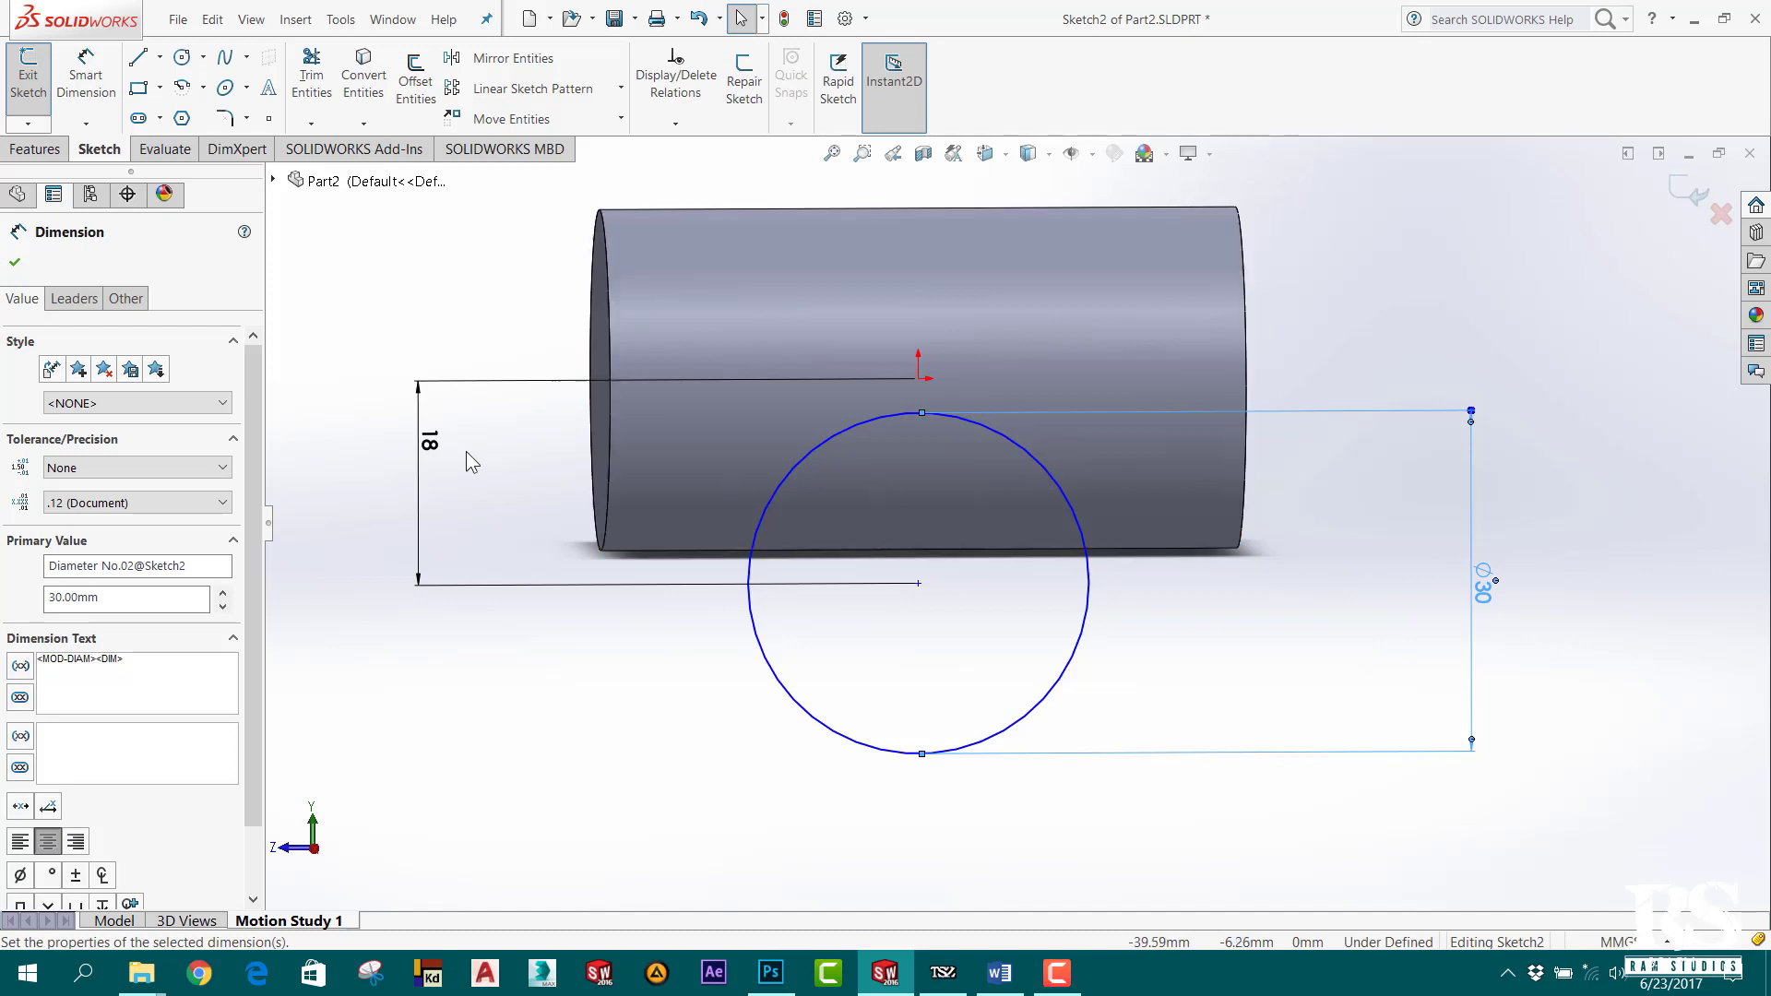
# Fit the sketch in view and open the 18 mm centre-distance dimension's name field.
pyautogui.press('f')
pyautogui.scroll(-2, 463, 407)
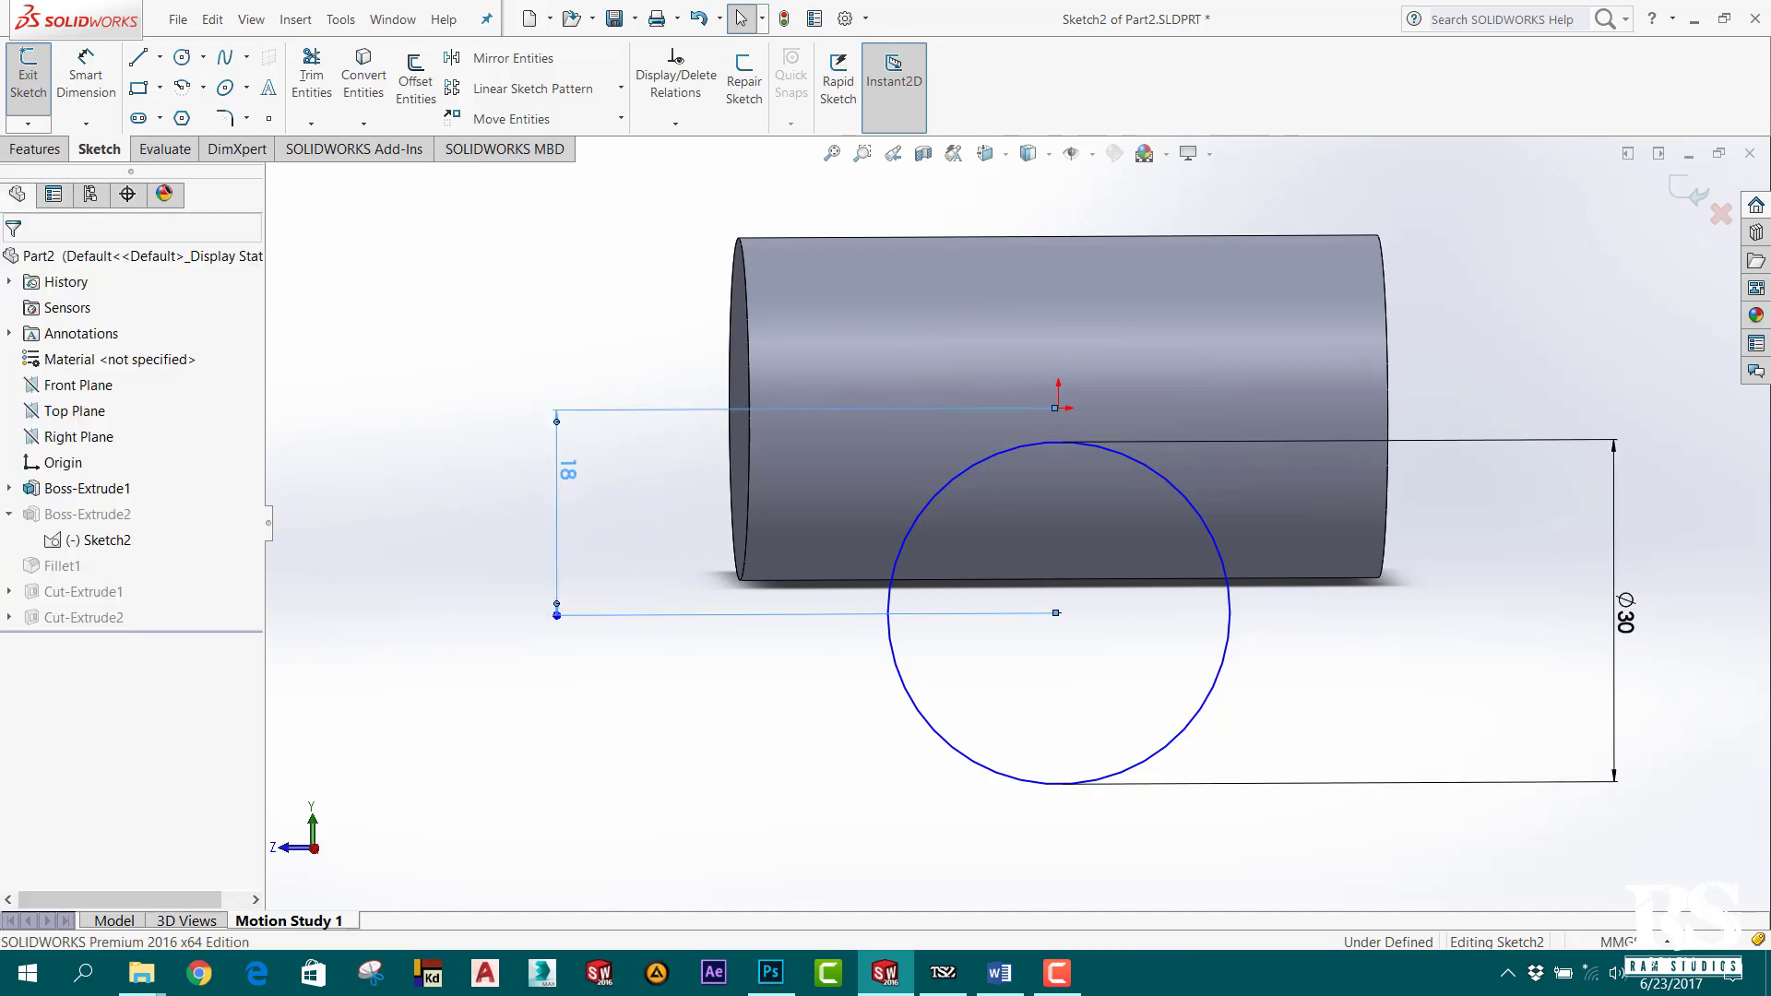
pyautogui.doubleClick(569, 473)
pyautogui.moveTo(539, 451); pyautogui.dragTo(931, 307)
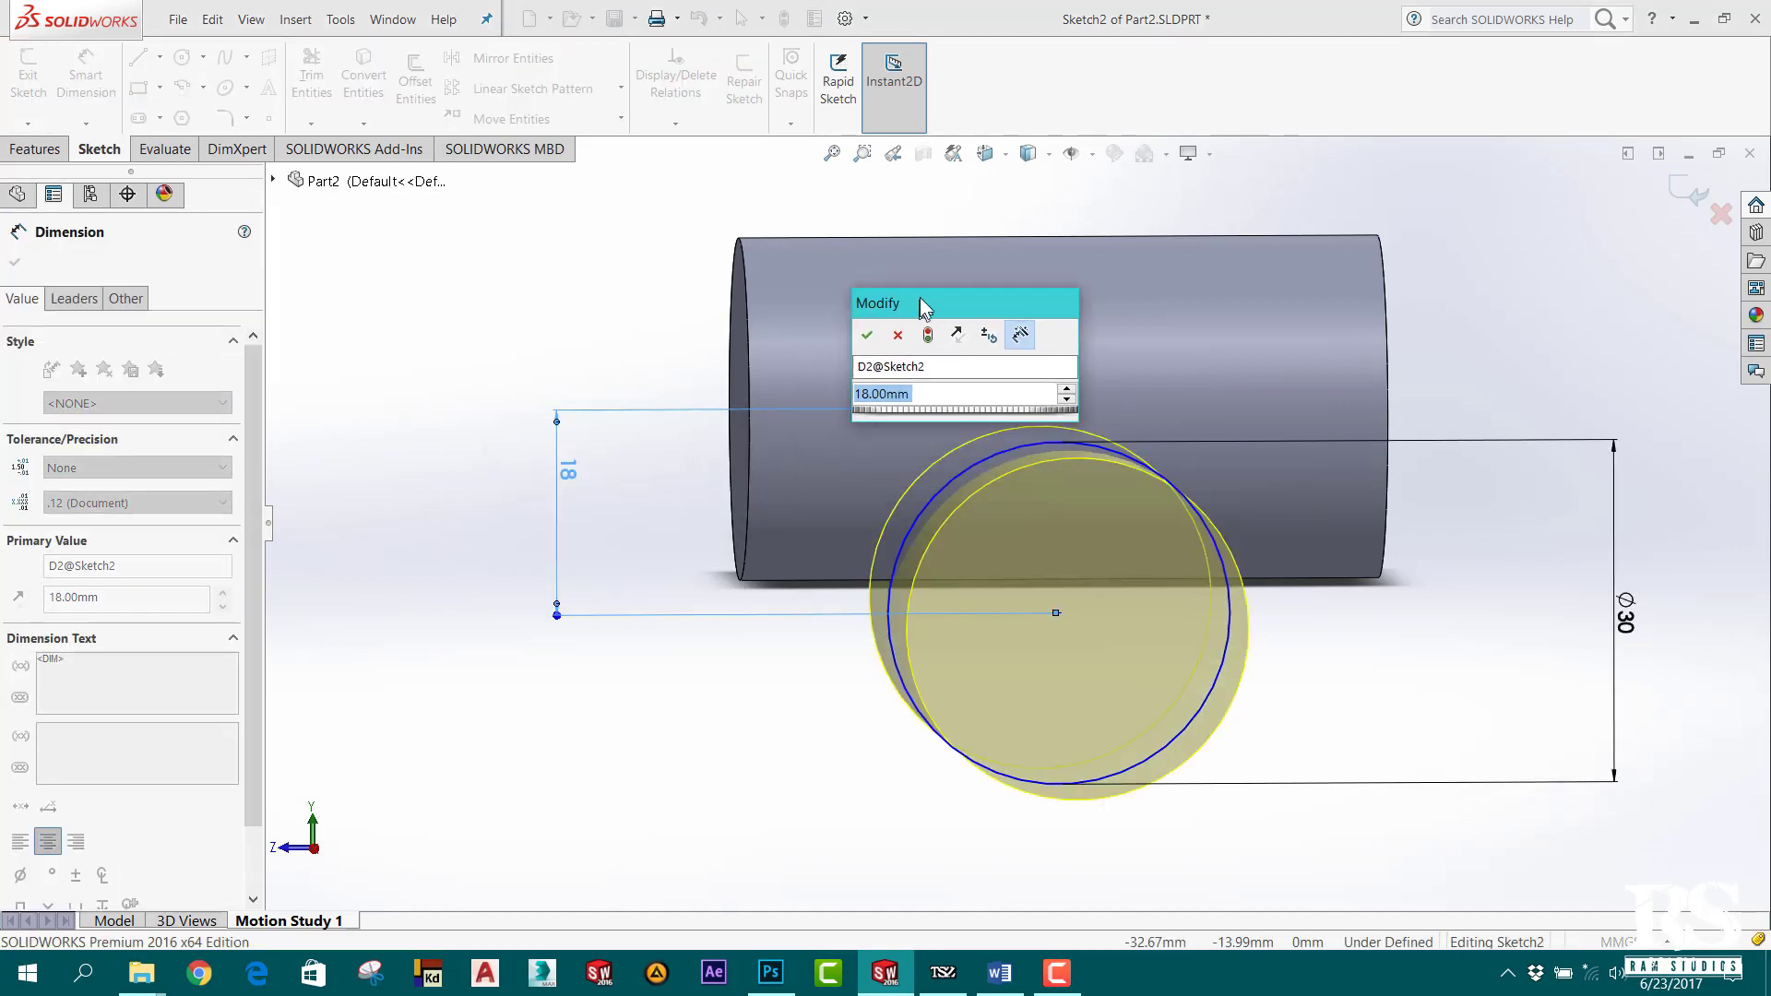
pyautogui.click(960, 363)
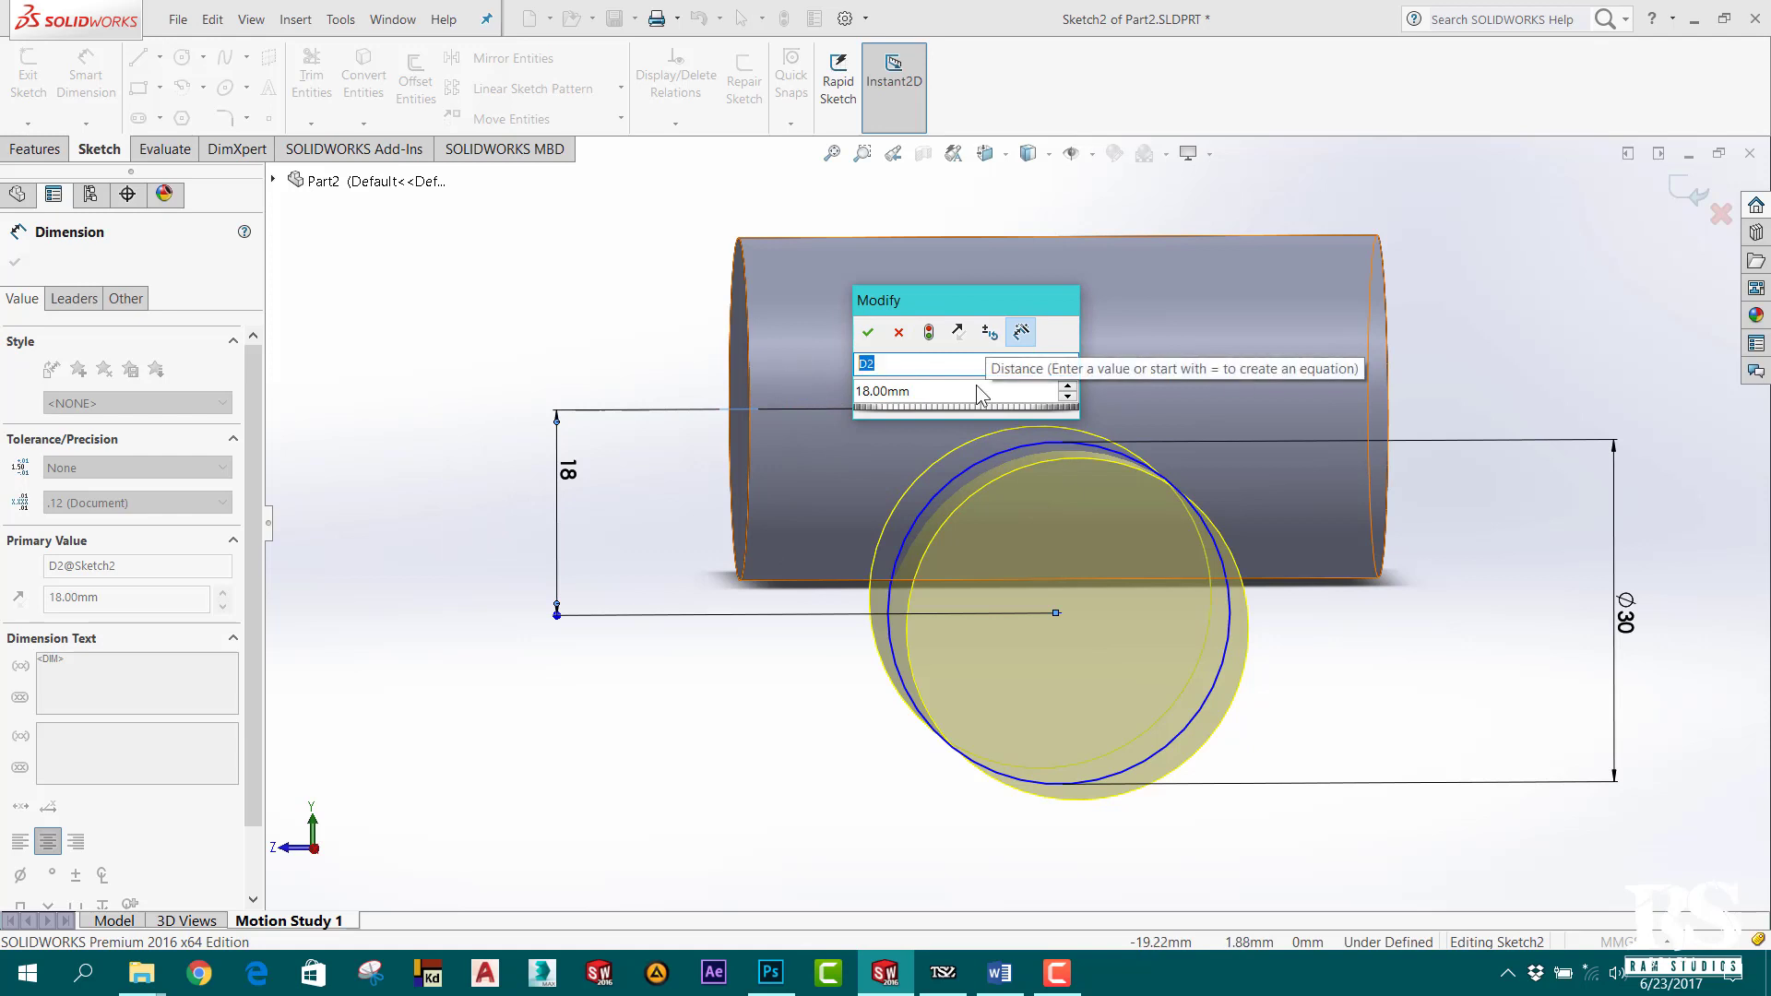
# Name the 18 mm dimension 'Dist btwn circles' and accept the Dimension PropertyManager.
pyautogui.write('Dista')
pyautogui.write('nce ')
pyautogui.write('b')
pyautogui.press('BackSpace')
pyautogui.press('BackSpace')
pyautogui.write('b')
pyautogui.press('Left')
pyautogui.press('Left')
pyautogui.press('Left')
pyautogui.press('BackSpace')
pyautogui.press('BackSpace')
pyautogui.press('BackSpace')
pyautogui.press('BackSpace')
pyautogui.press('Right')
pyautogui.write('cl')
pyautogui.write('es')
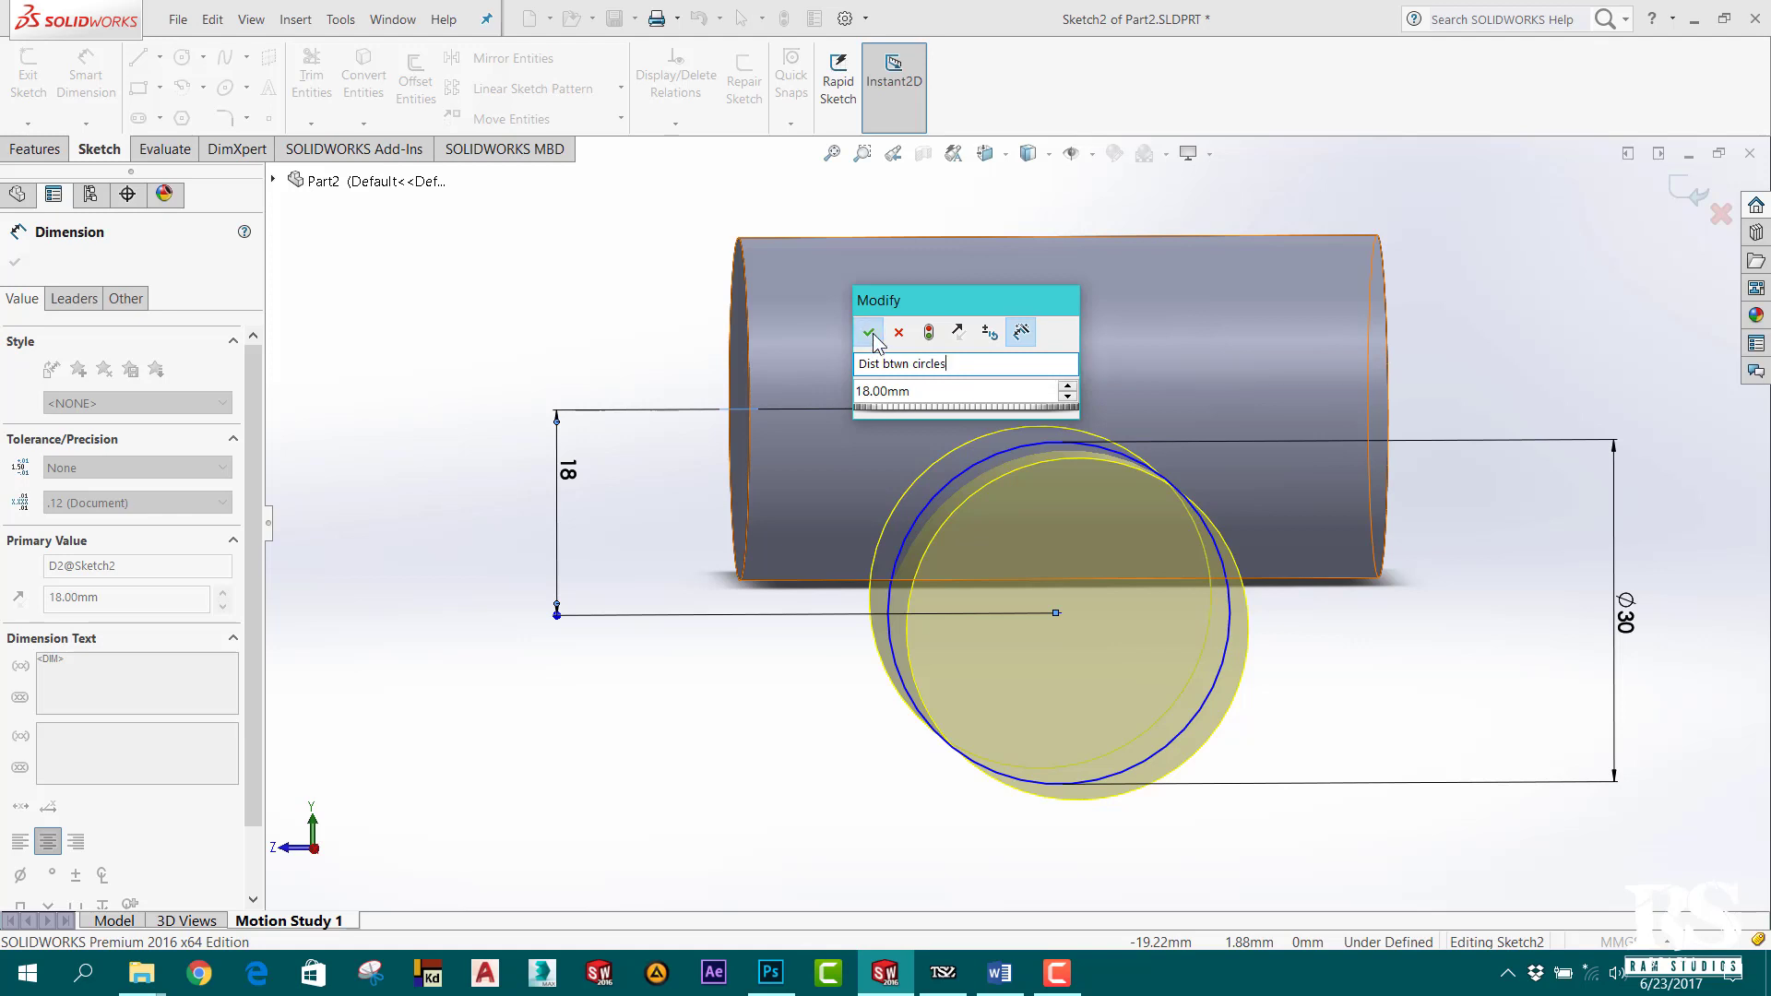
pyautogui.click(870, 333)
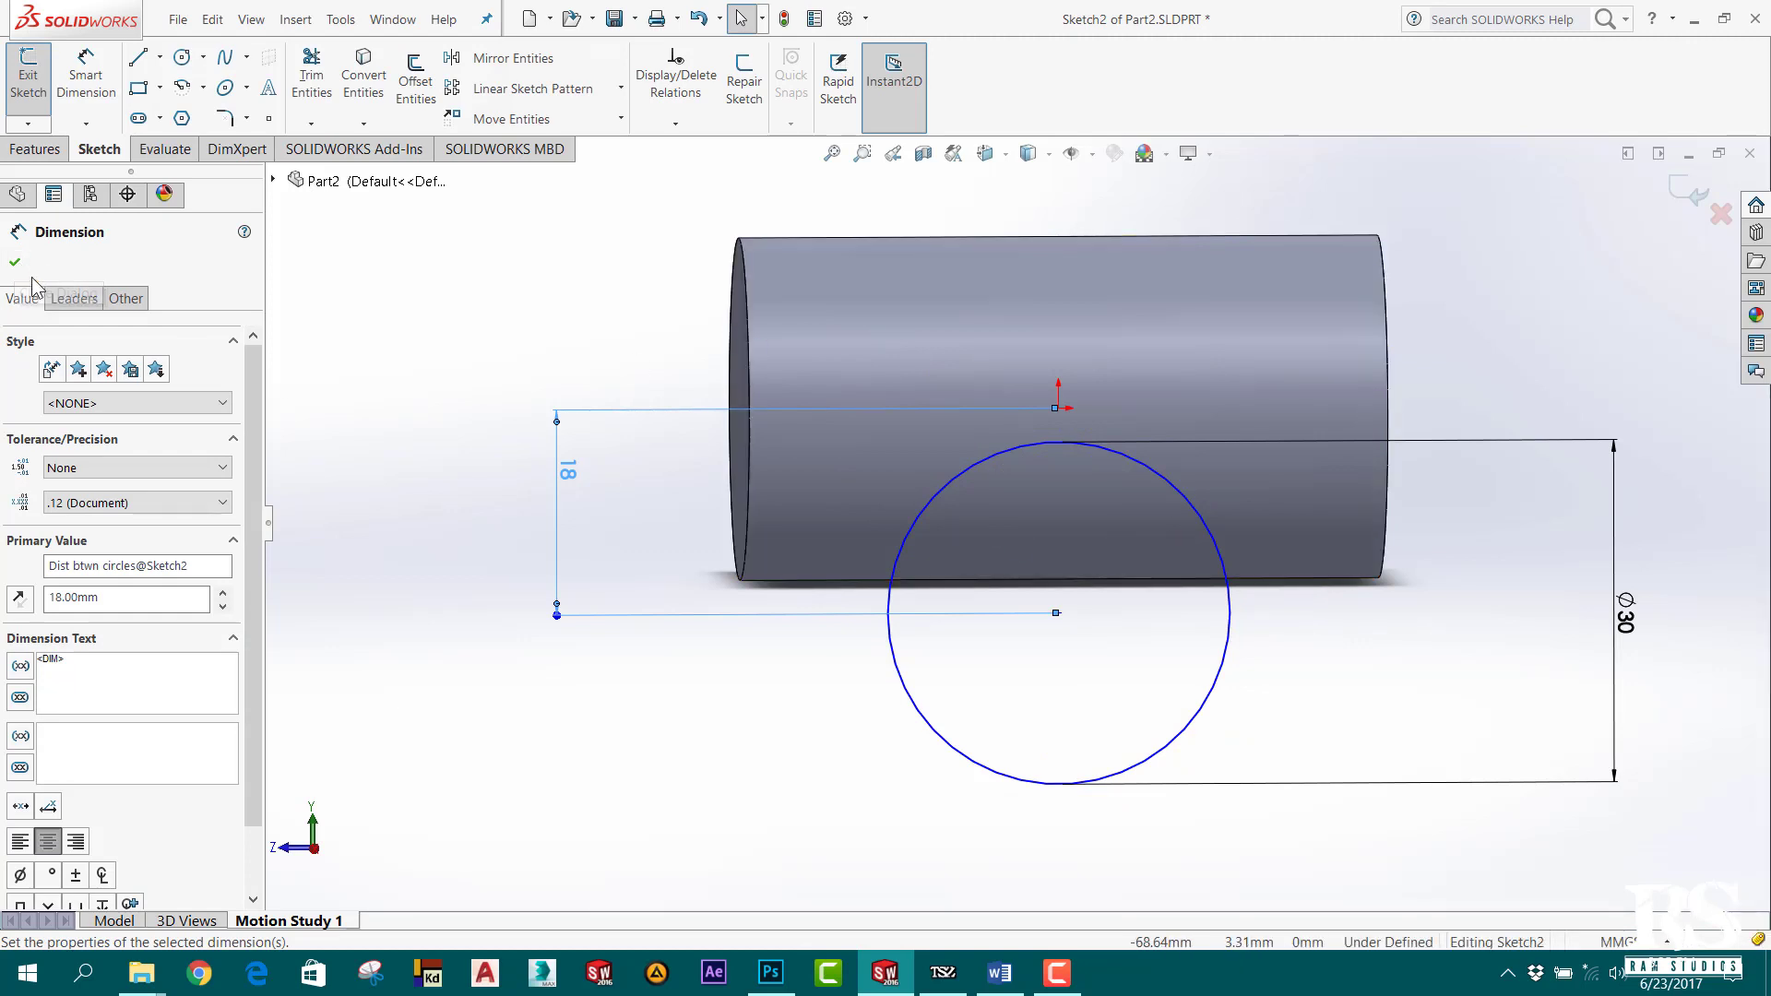
pyautogui.click(15, 265)
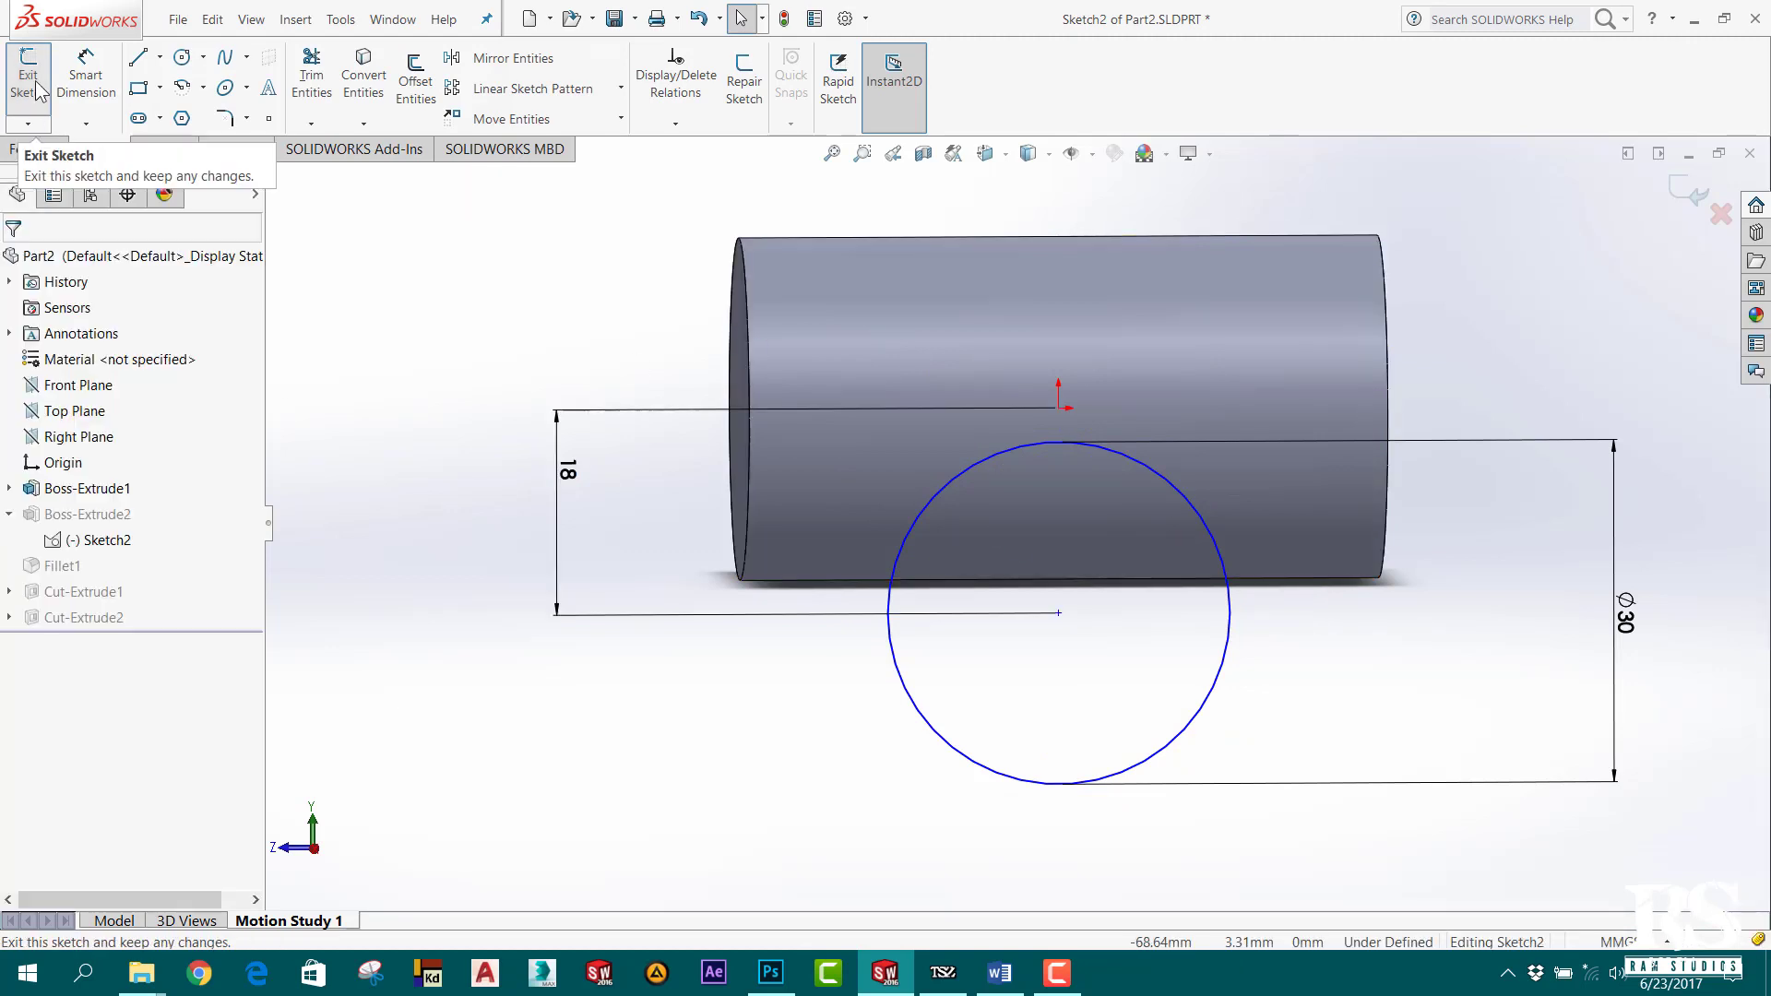
# Exit Sketch2, orbit the rebuilt tee, and collapse Boss-Extrude2 in the tree.
pyautogui.click(37, 88)
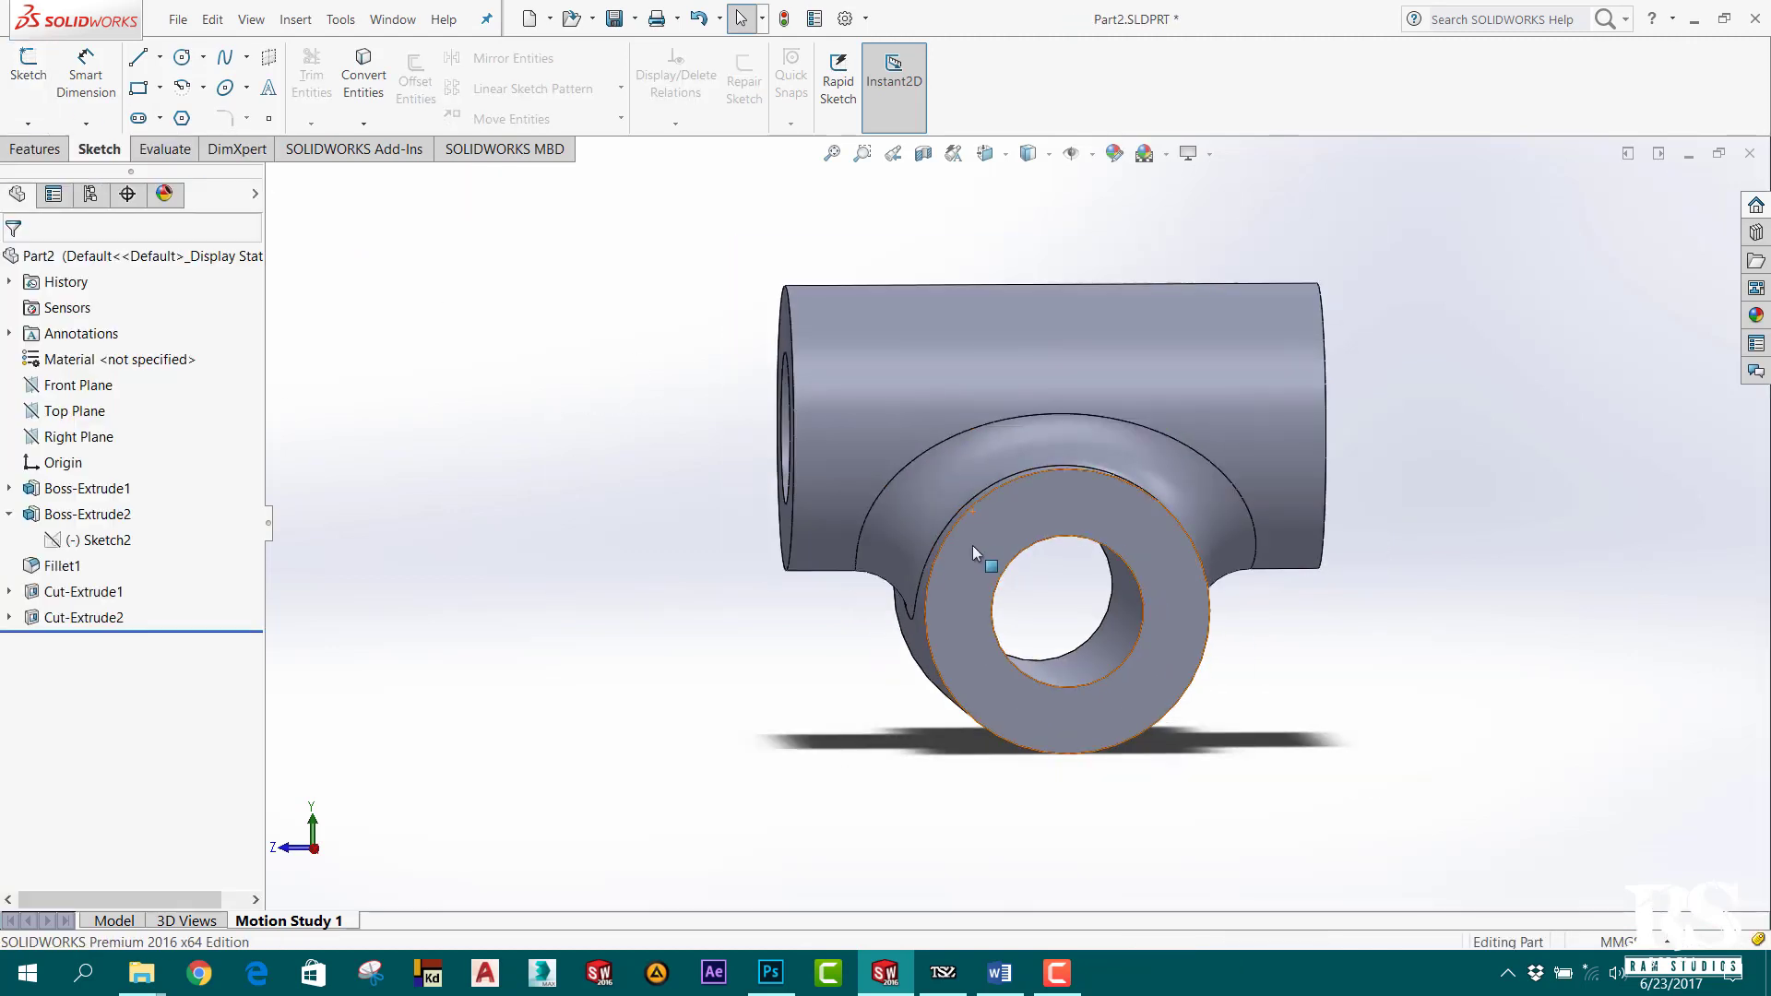
pyautogui.moveTo(850, 651)
pyautogui.mouseDown(button='middle')
pyautogui.moveTo(1033, 635)
pyautogui.moveTo(968, 723)
pyautogui.moveTo(664, 700)
pyautogui.moveTo(620, 565)
pyautogui.moveTo(495, 700)
pyautogui.moveTo(628, 624)
pyautogui.moveTo(532, 666)
pyautogui.moveTo(544, 657)
pyautogui.mouseUp(button='middle')
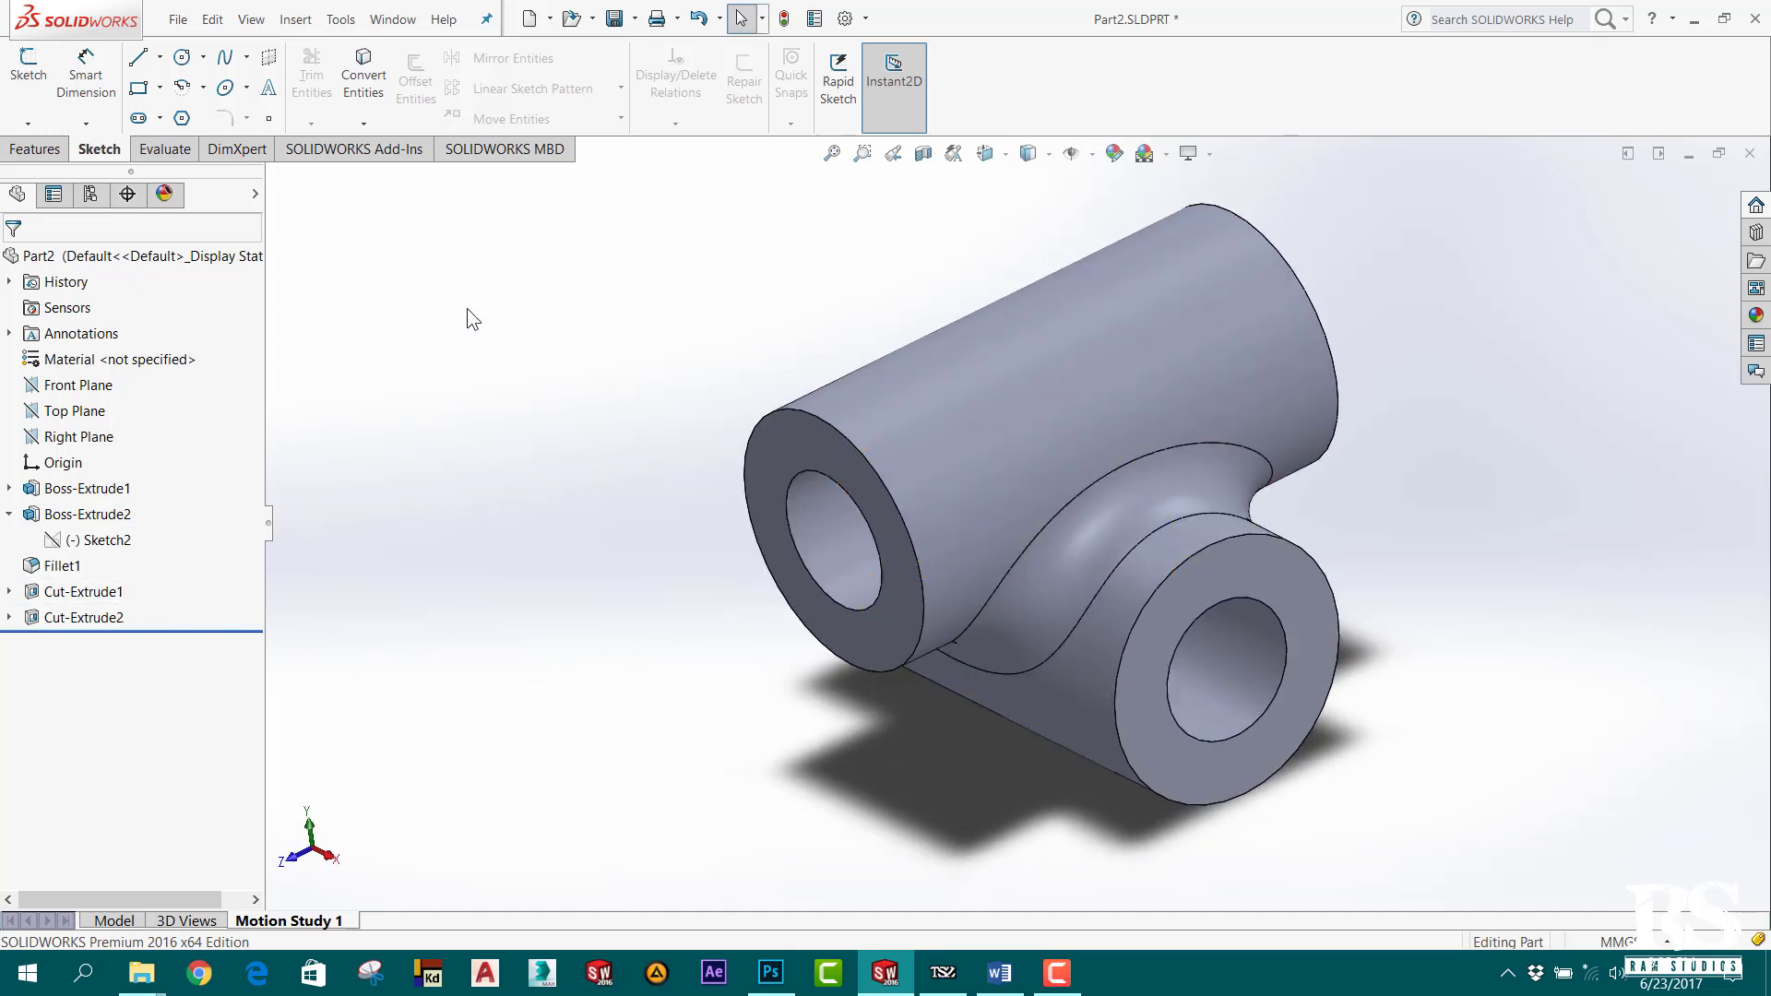
pyautogui.click(10, 515)
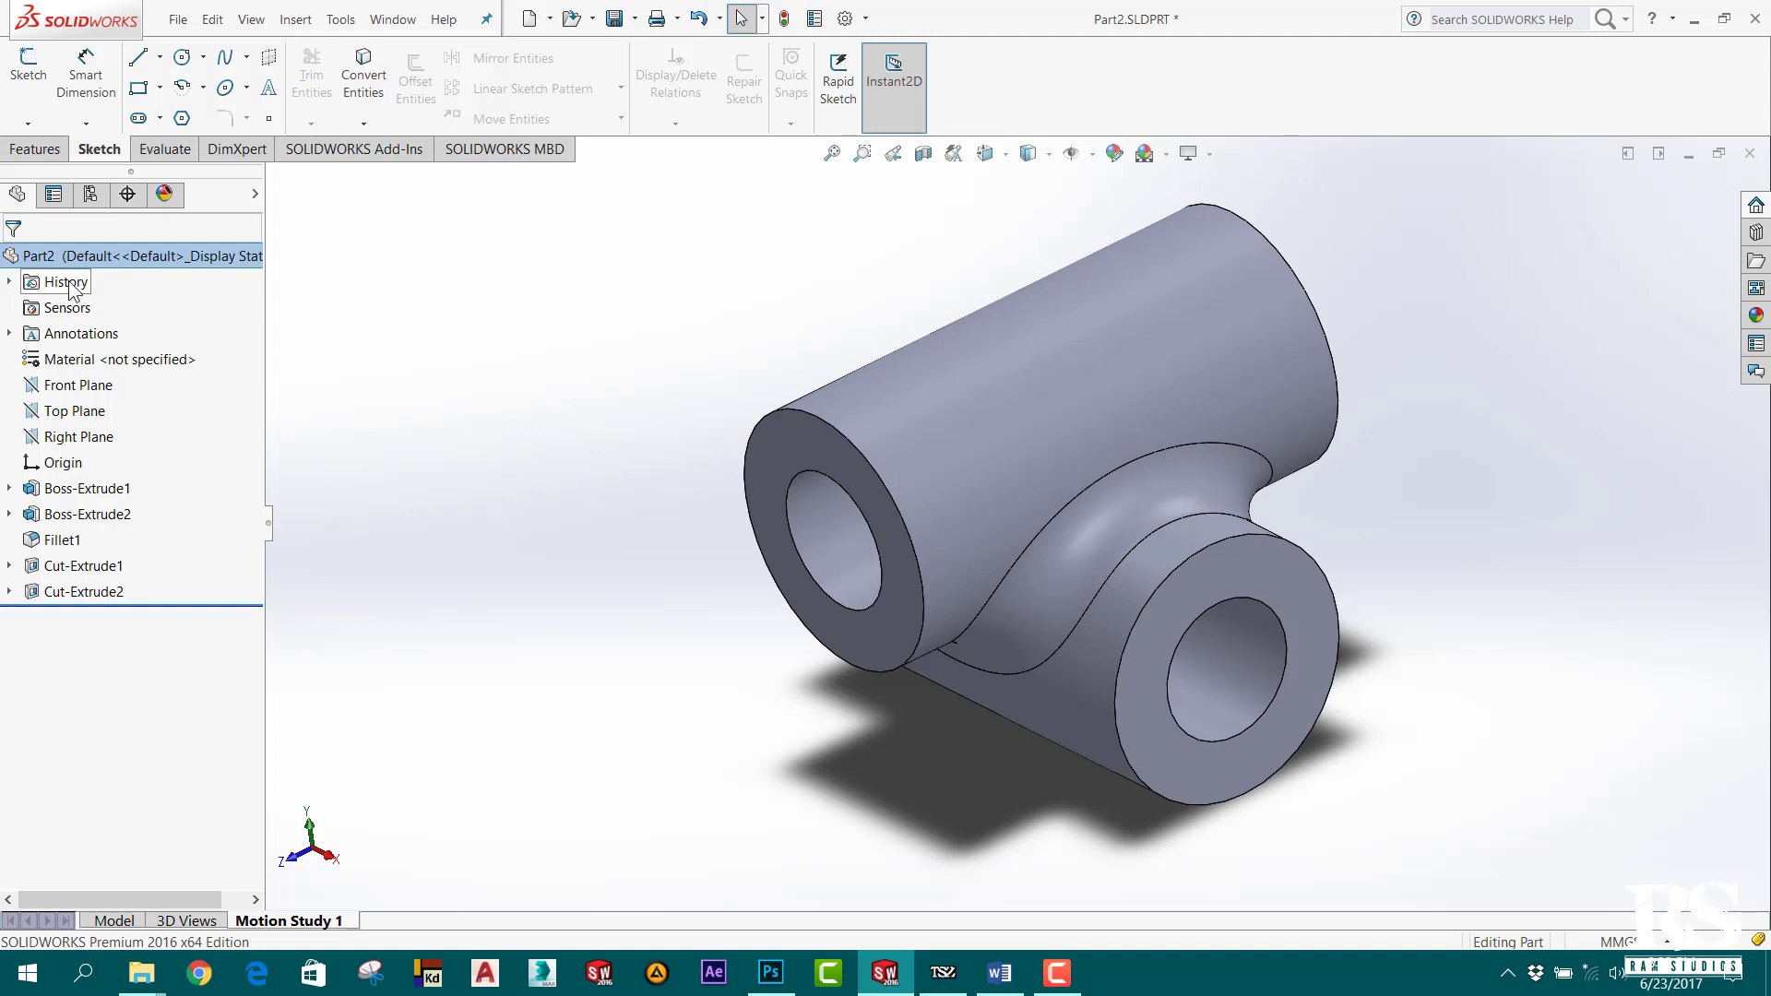
# From History's Hide/Show Tree Items settings, set the Equations folder to Show.
pyautogui.rightClick(71, 289)
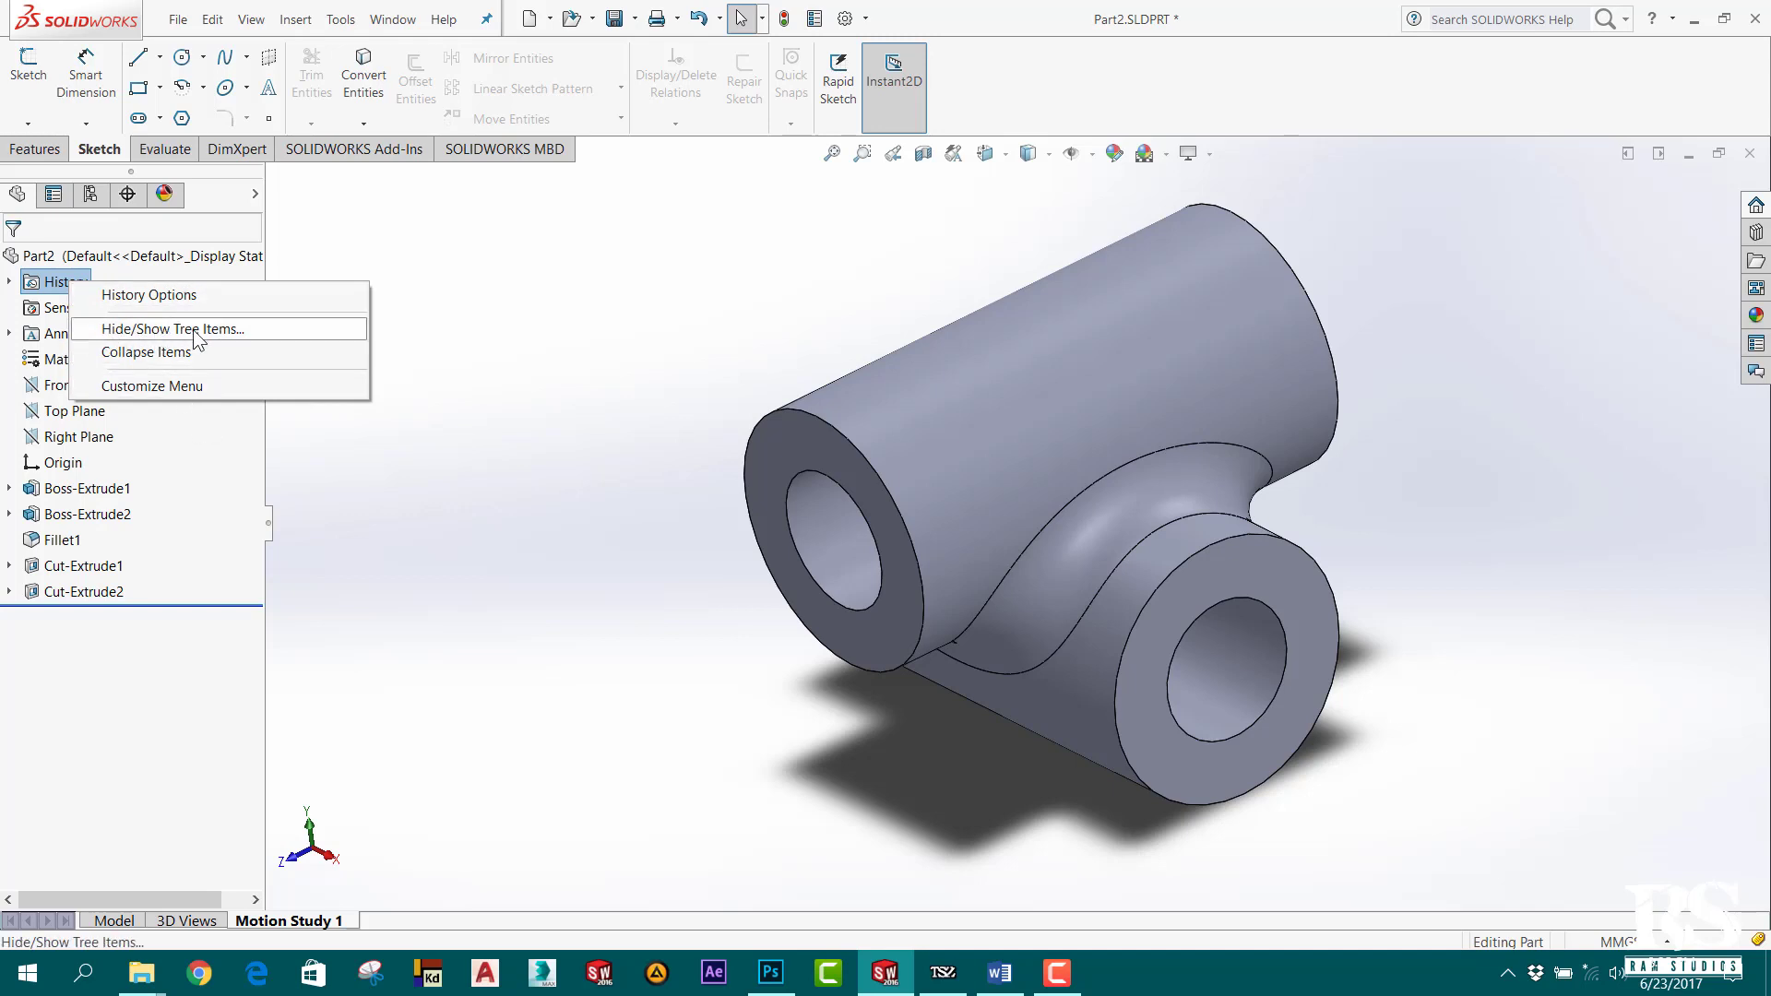
pyautogui.click(269, 328)
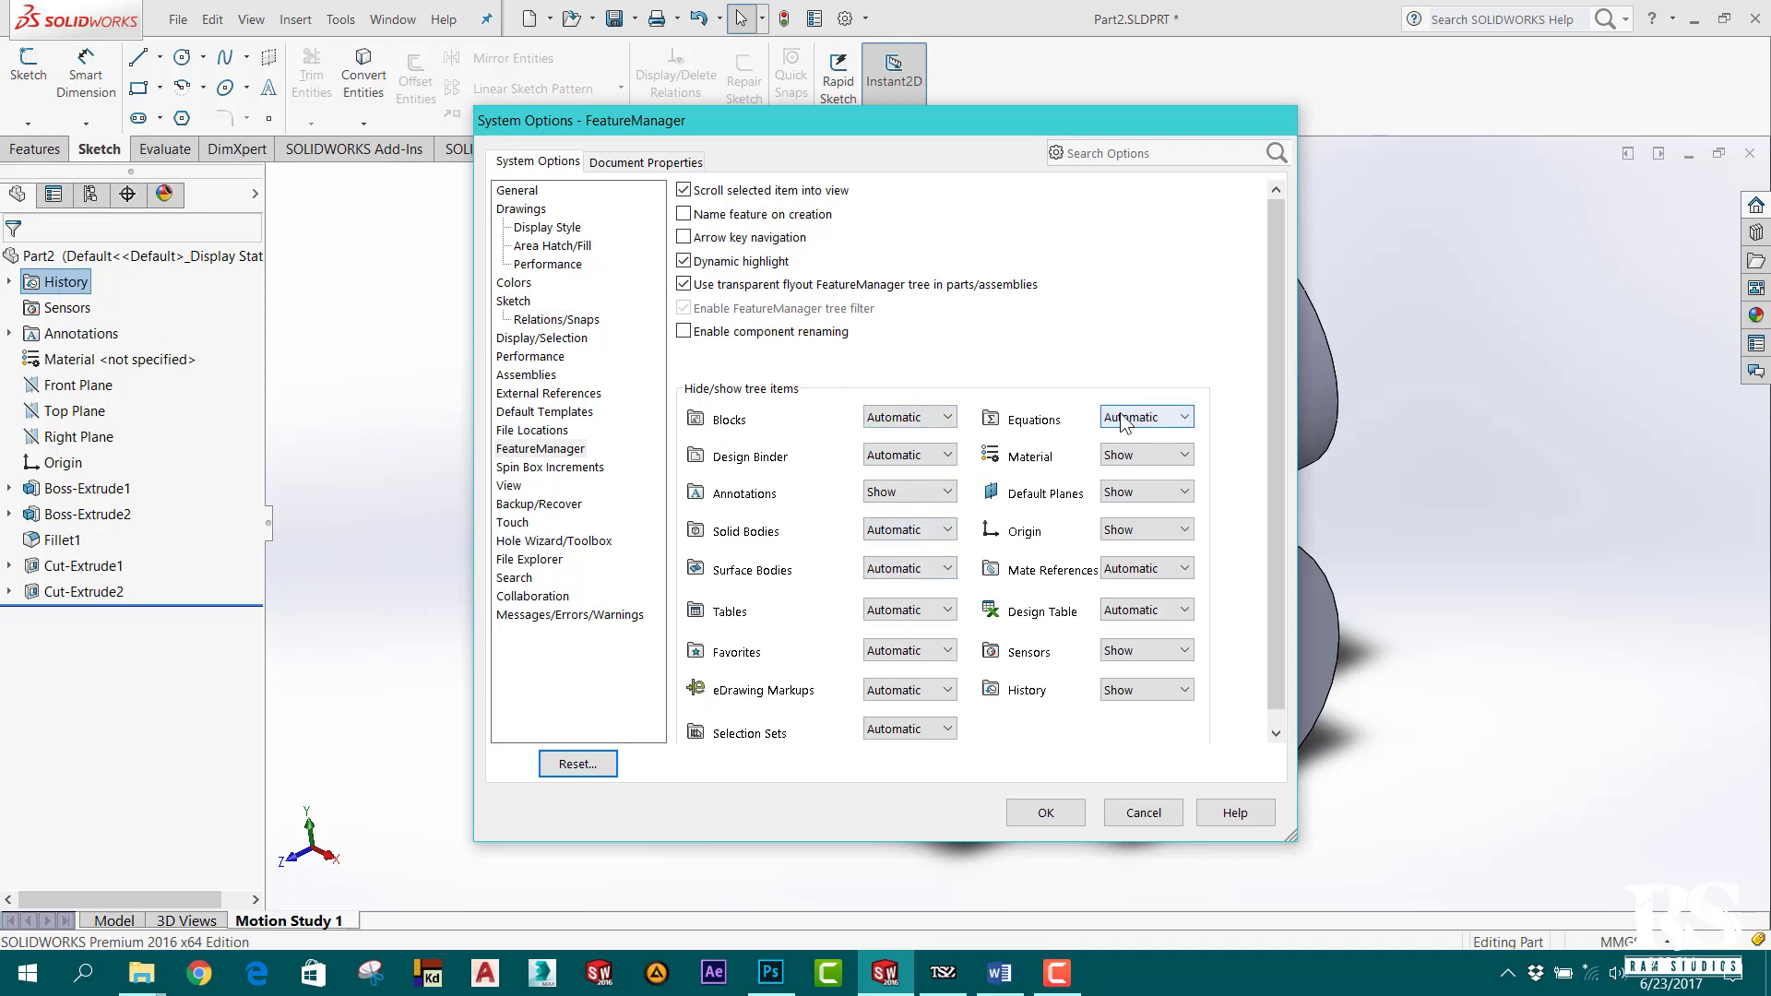
pyautogui.click(1171, 422)
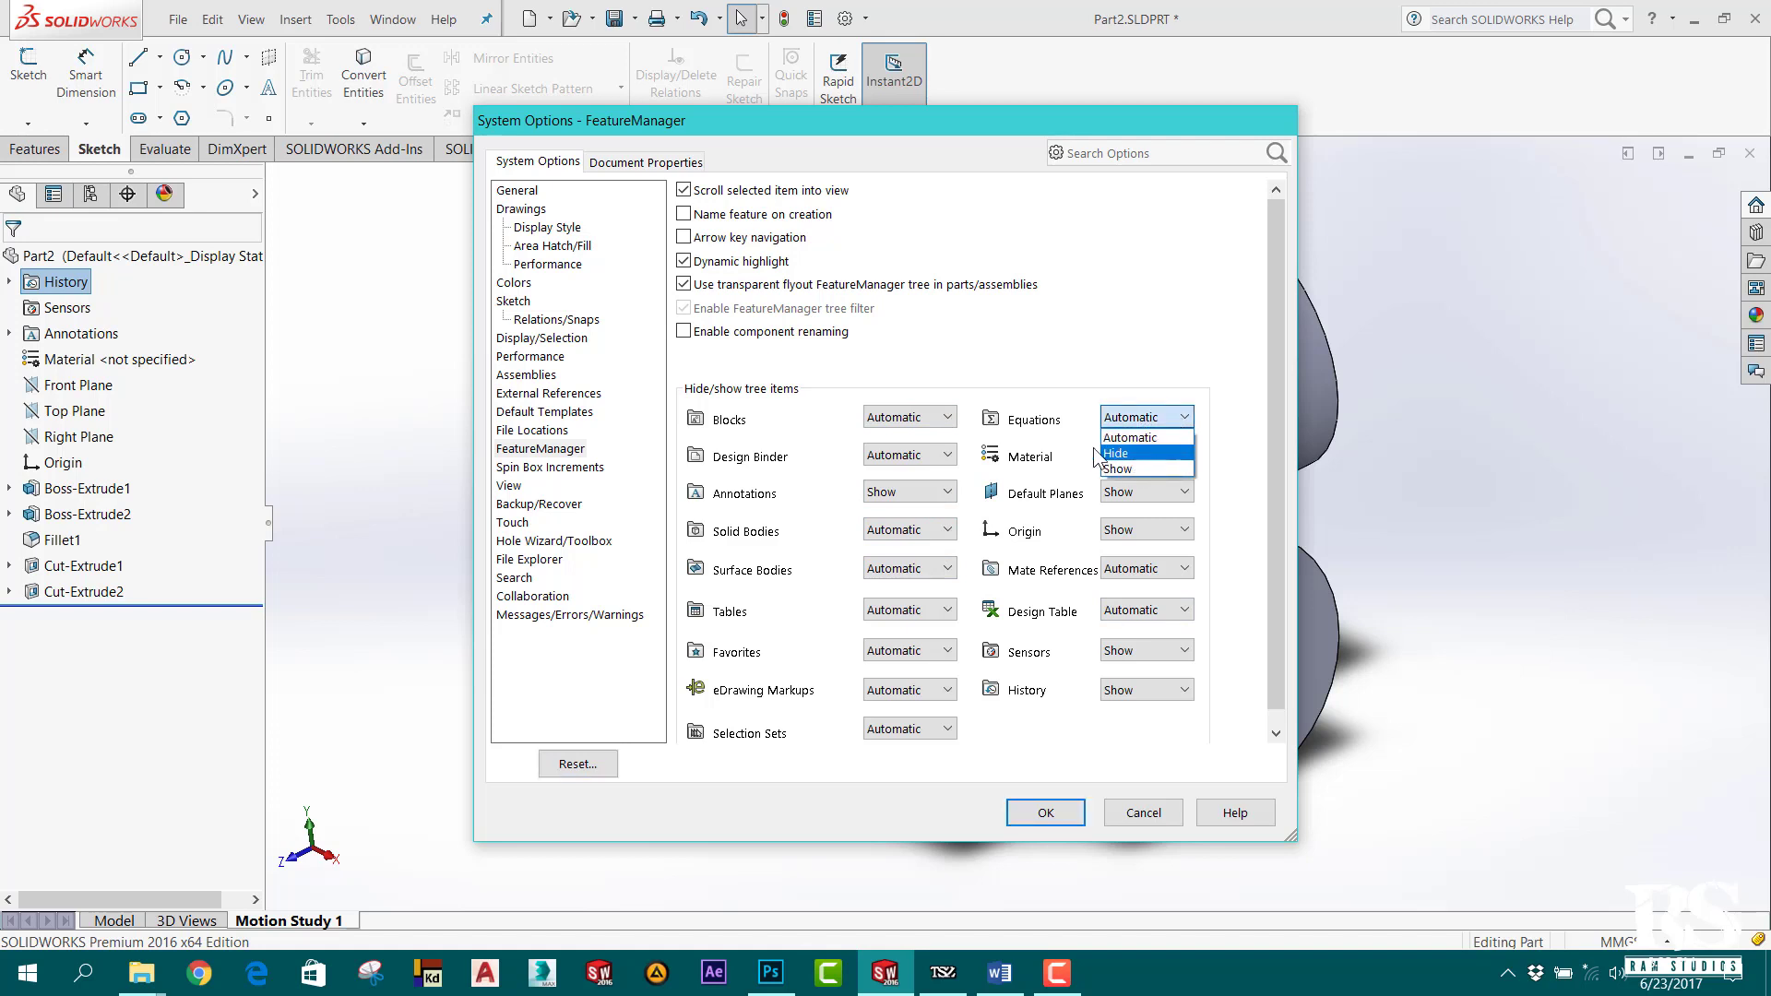
pyautogui.click(1214, 430)
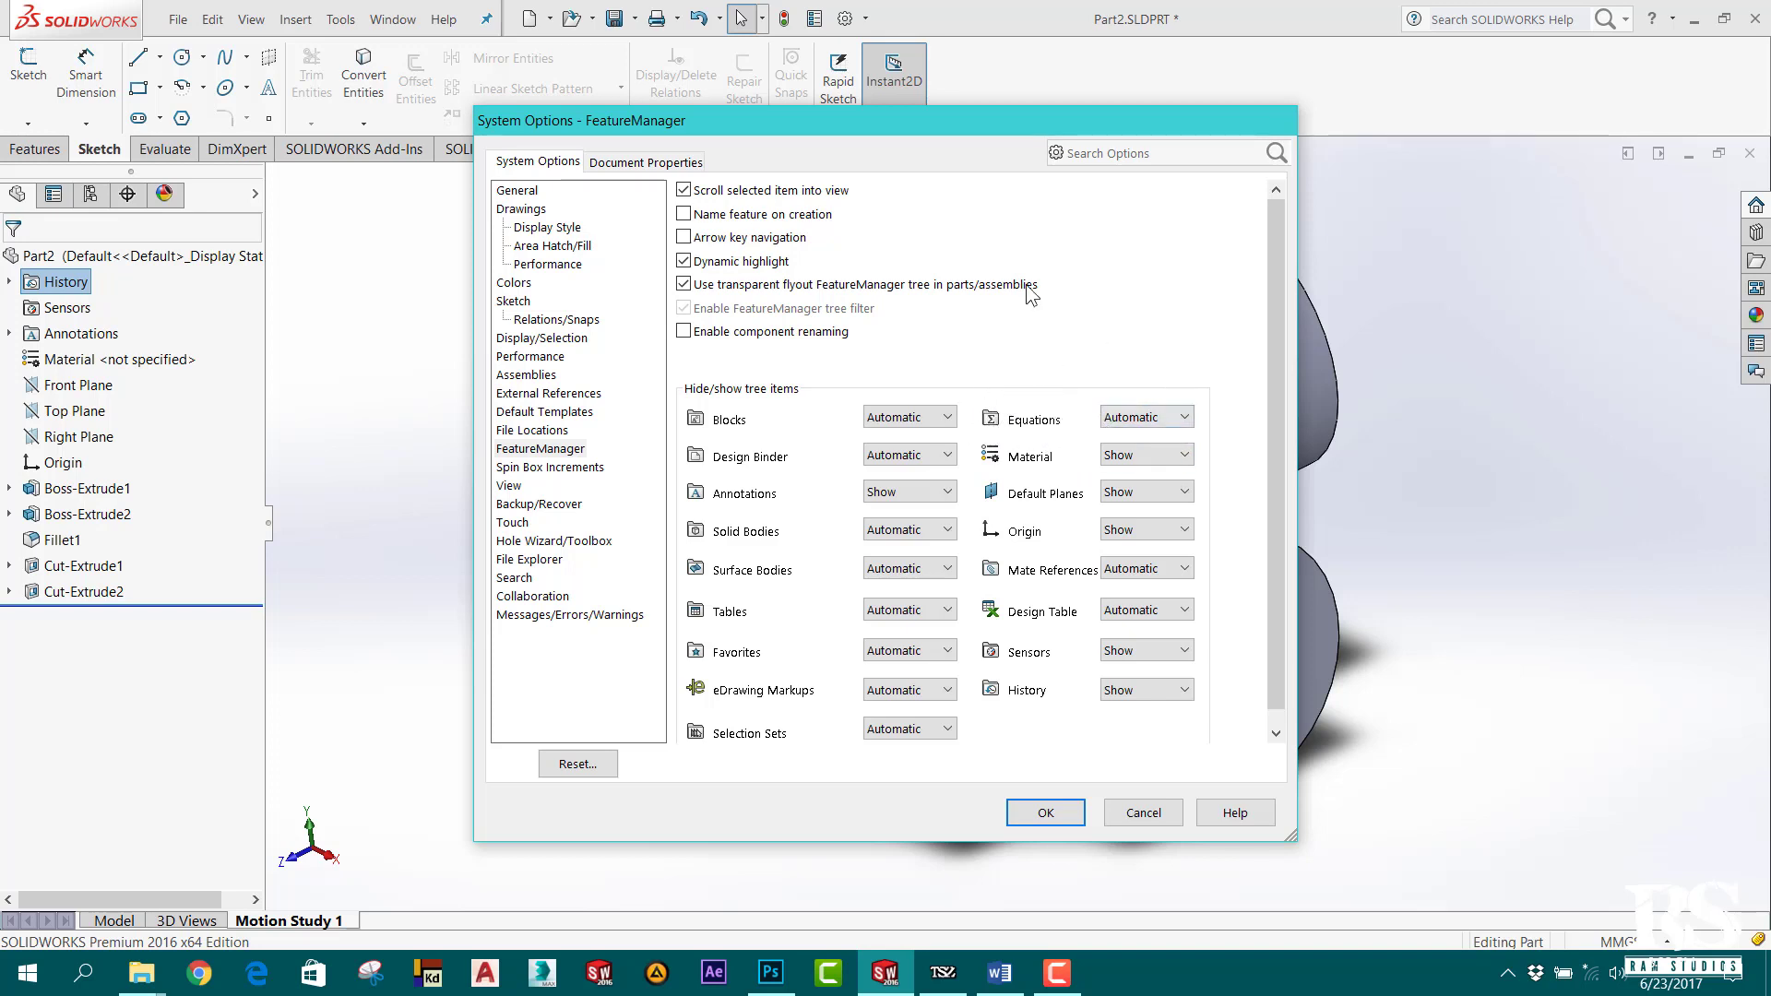
pyautogui.click(1153, 417)
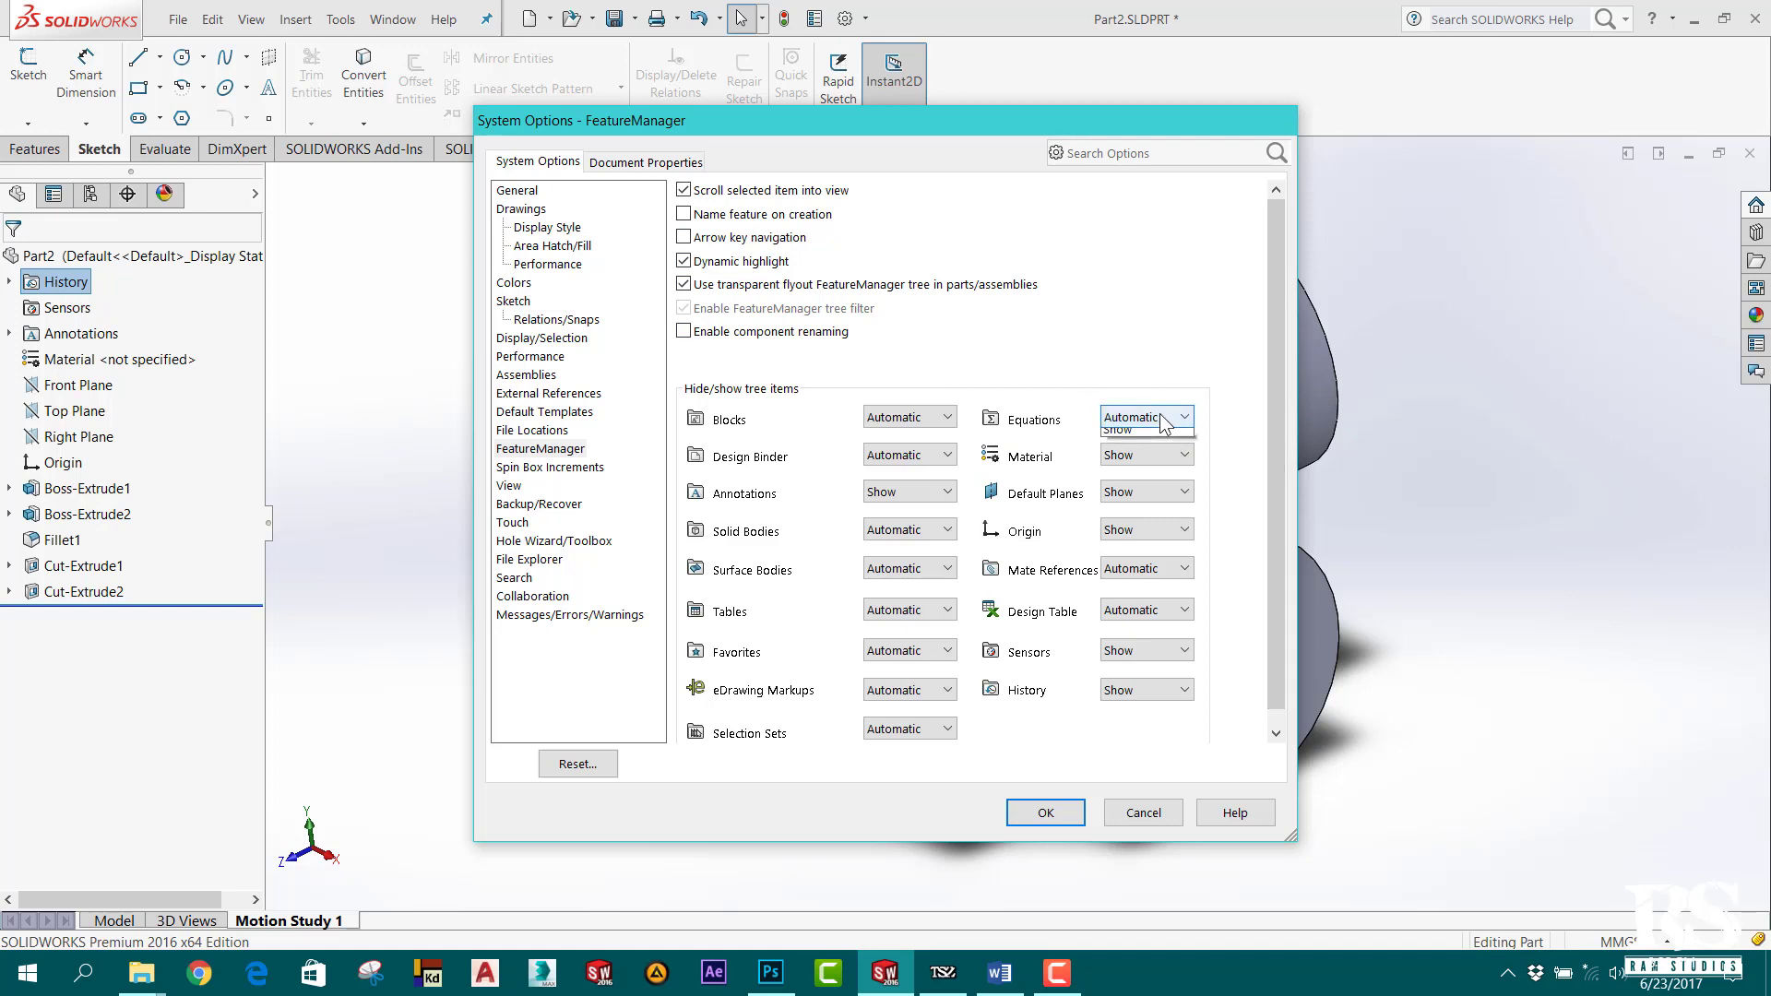
pyautogui.click(1151, 418)
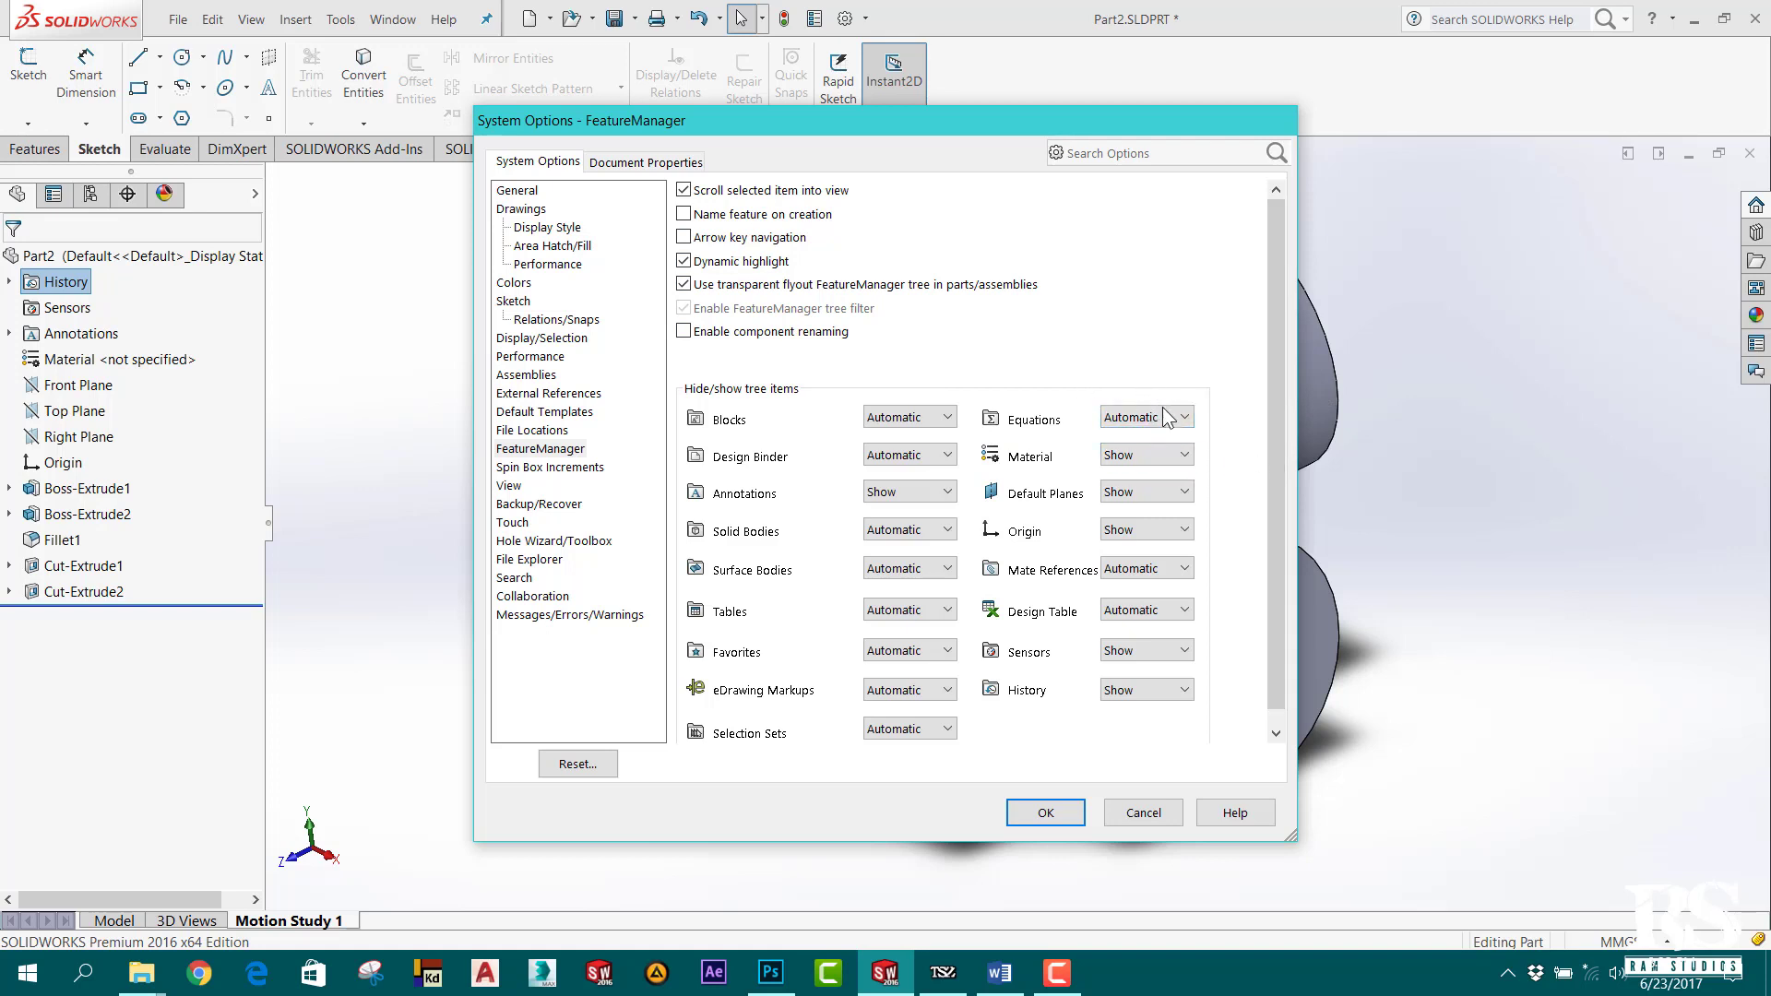
pyautogui.click(1167, 417)
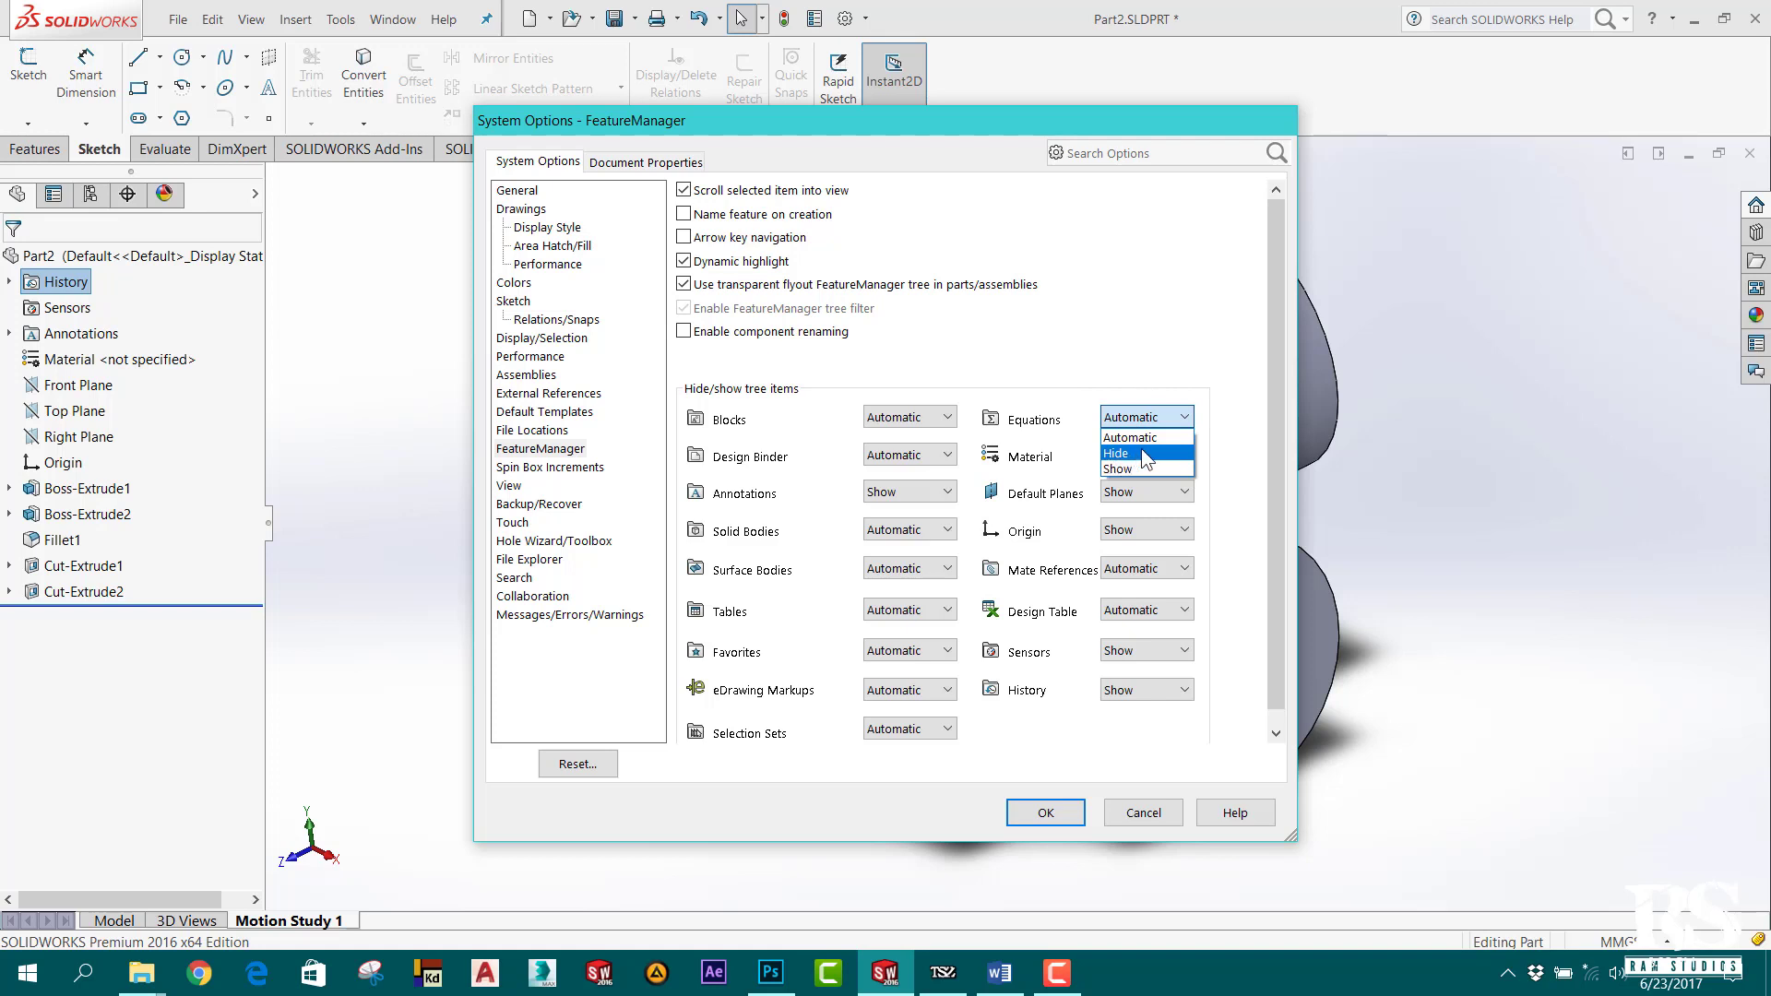
pyautogui.click(1142, 448)
pyautogui.click(1150, 417)
pyautogui.click(1121, 470)
pyautogui.click(1135, 419)
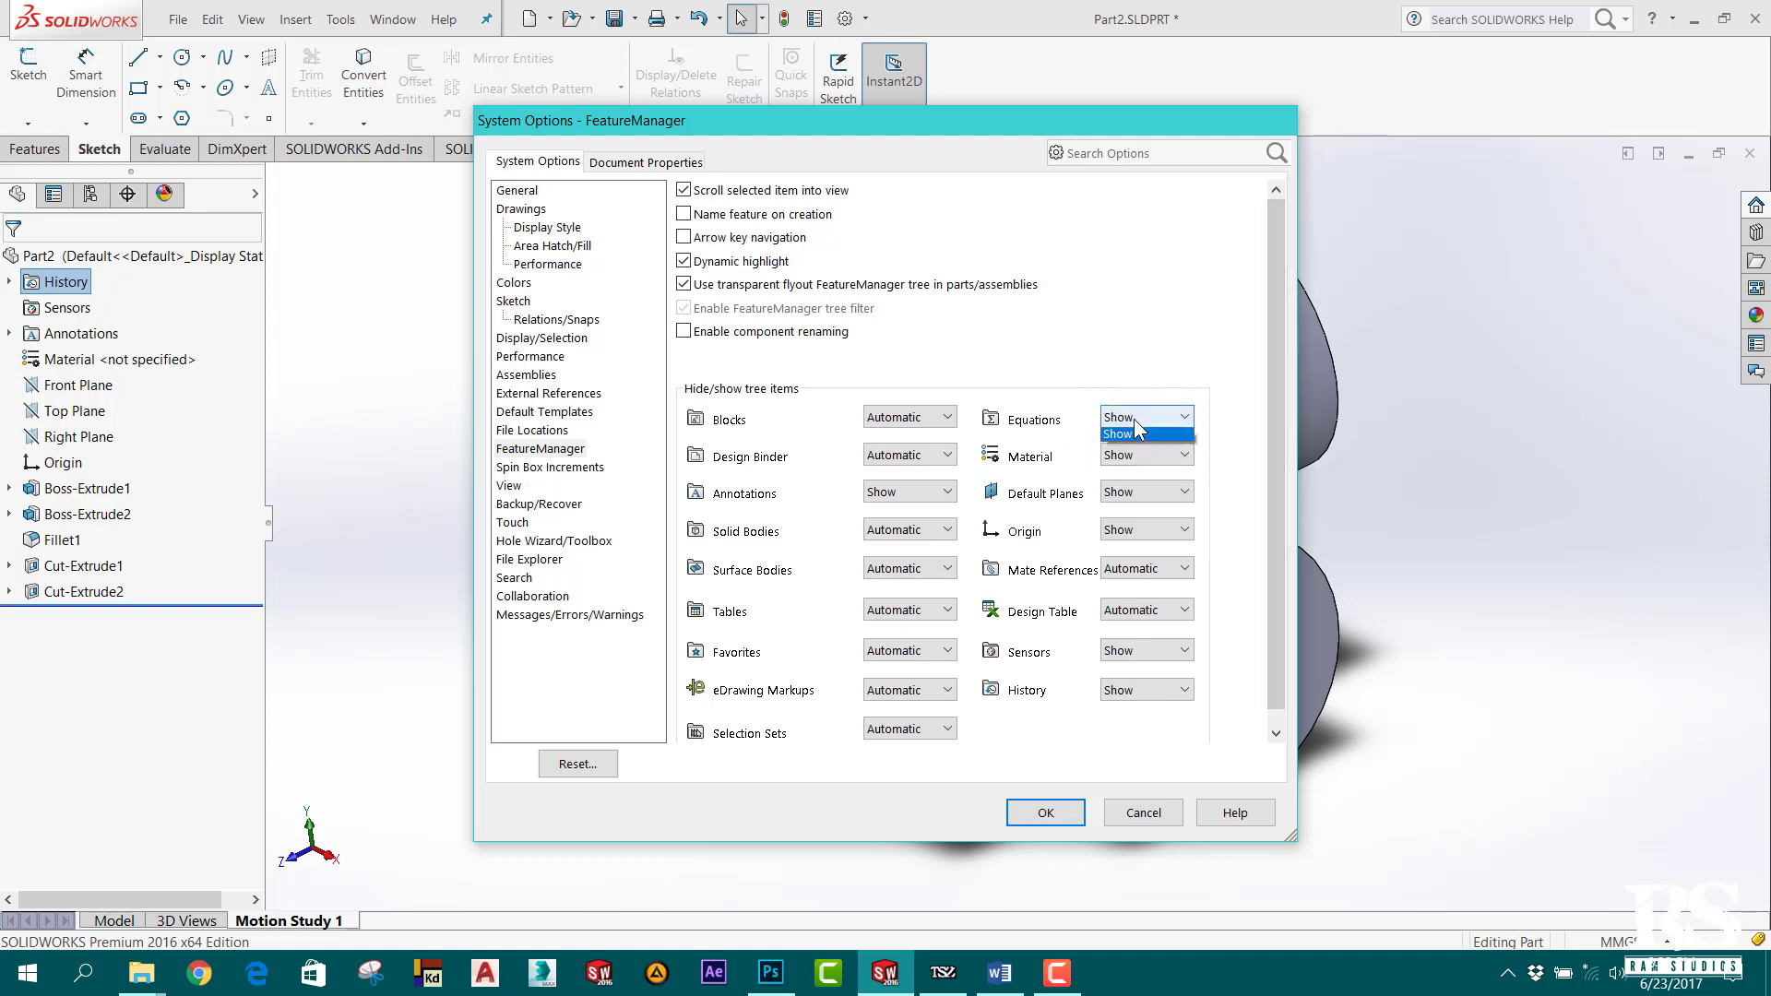
pyautogui.click(1127, 468)
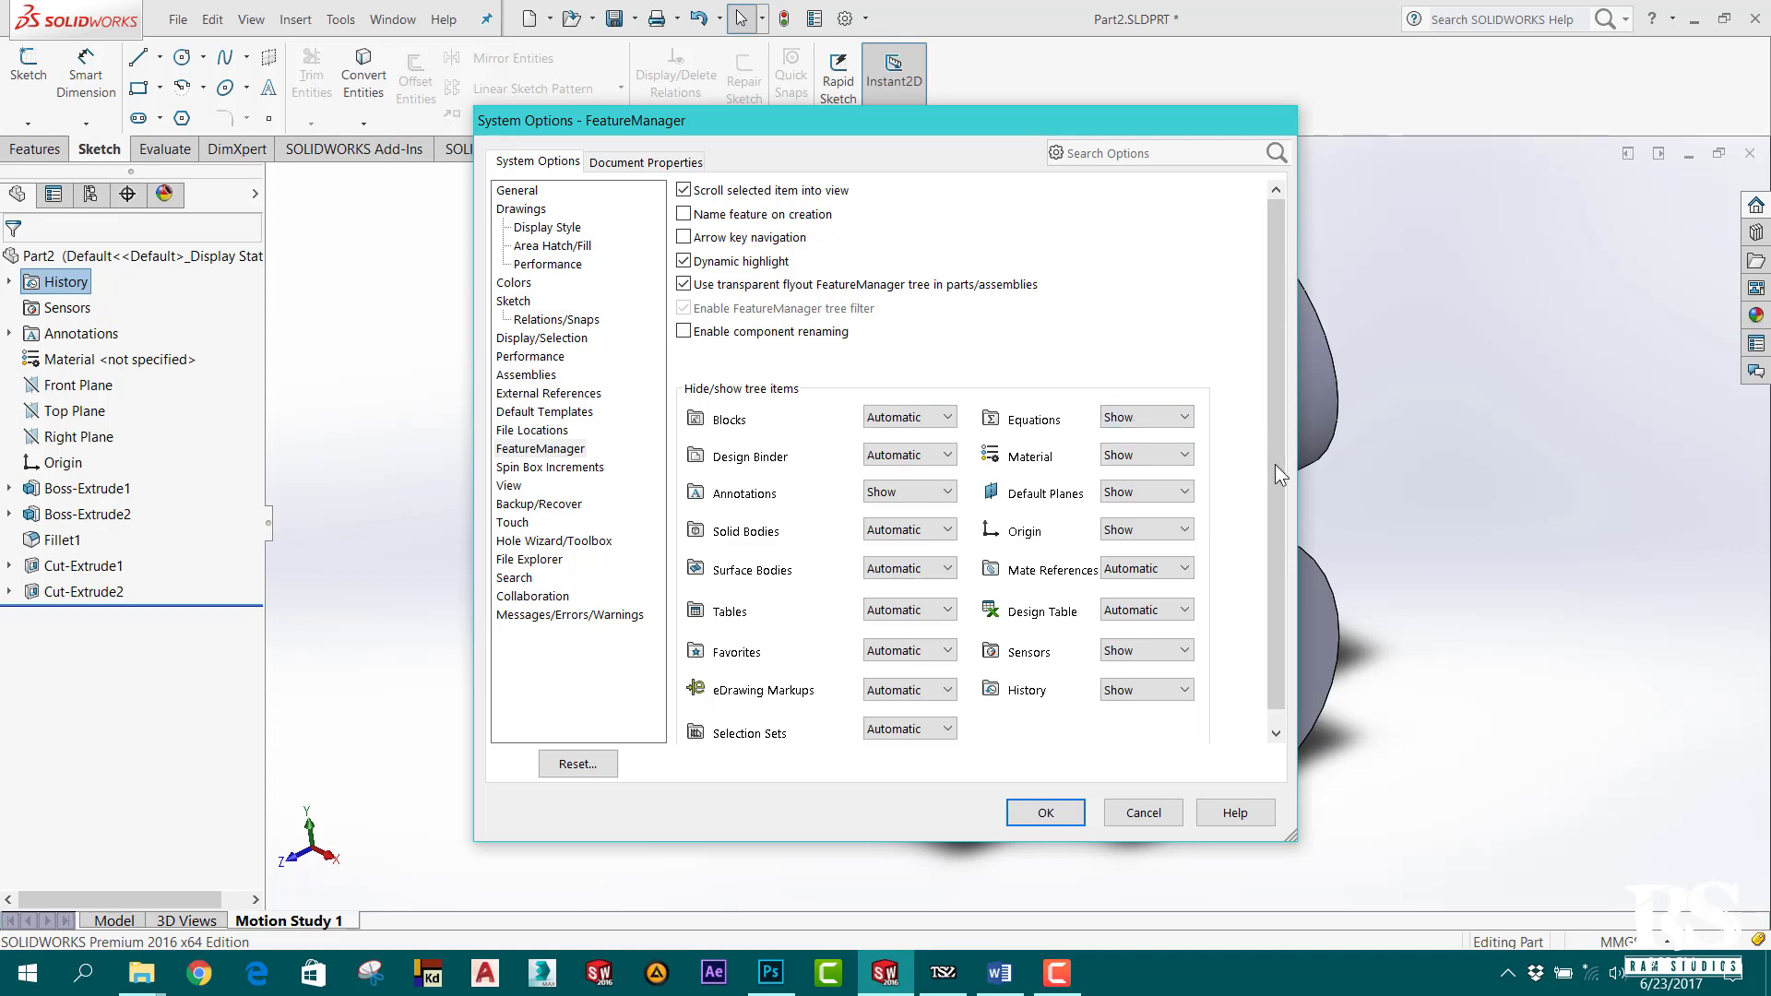
# Keep the Annotations folder set to Show in the tree item list.
pyautogui.scroll(-1, 1277, 507)
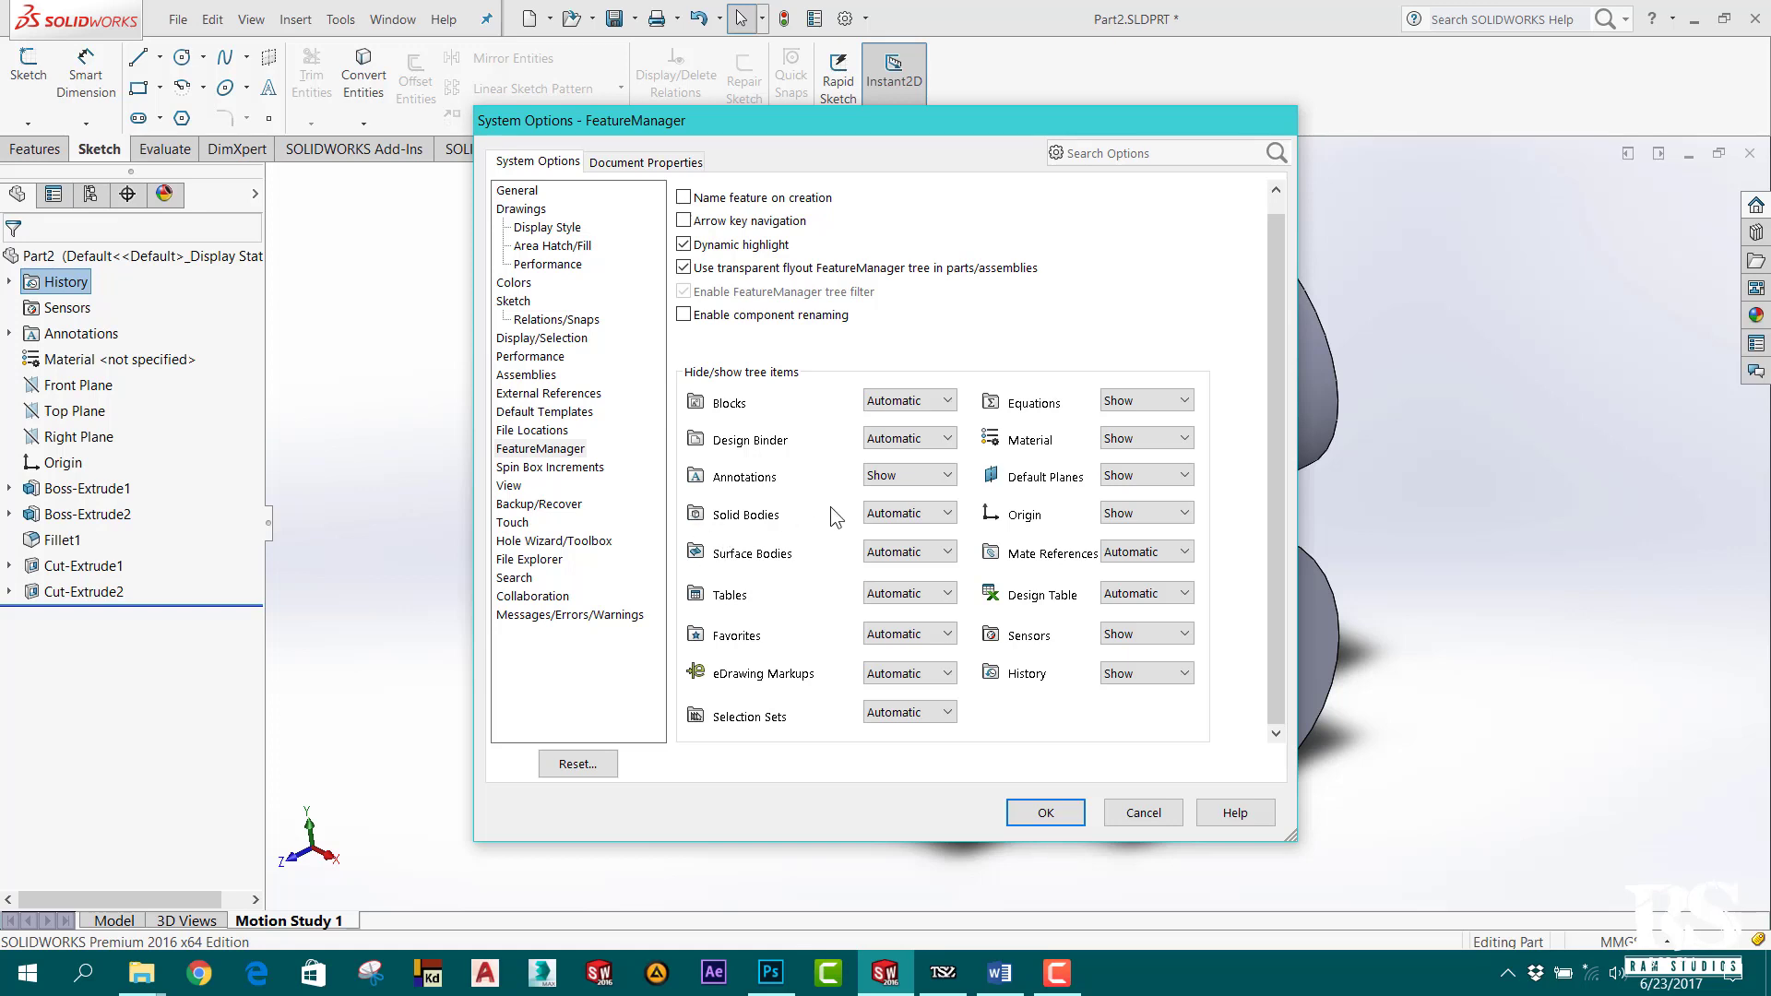
pyautogui.click(919, 477)
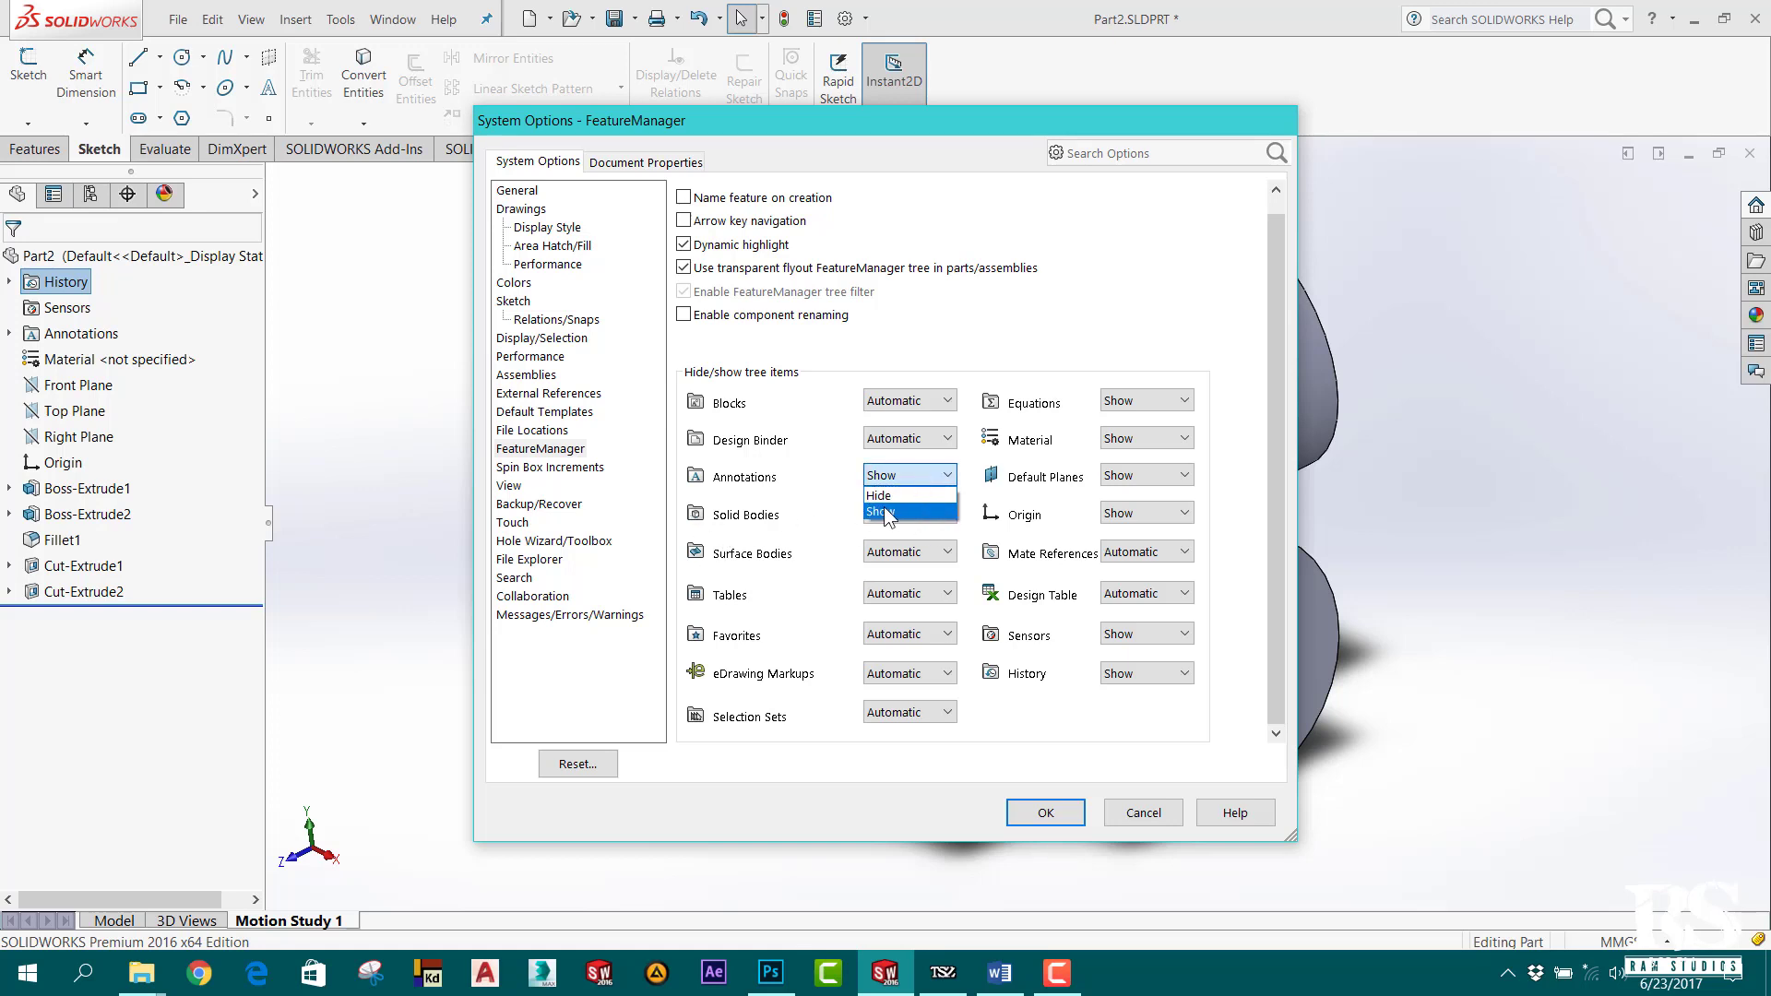
pyautogui.click(880, 495)
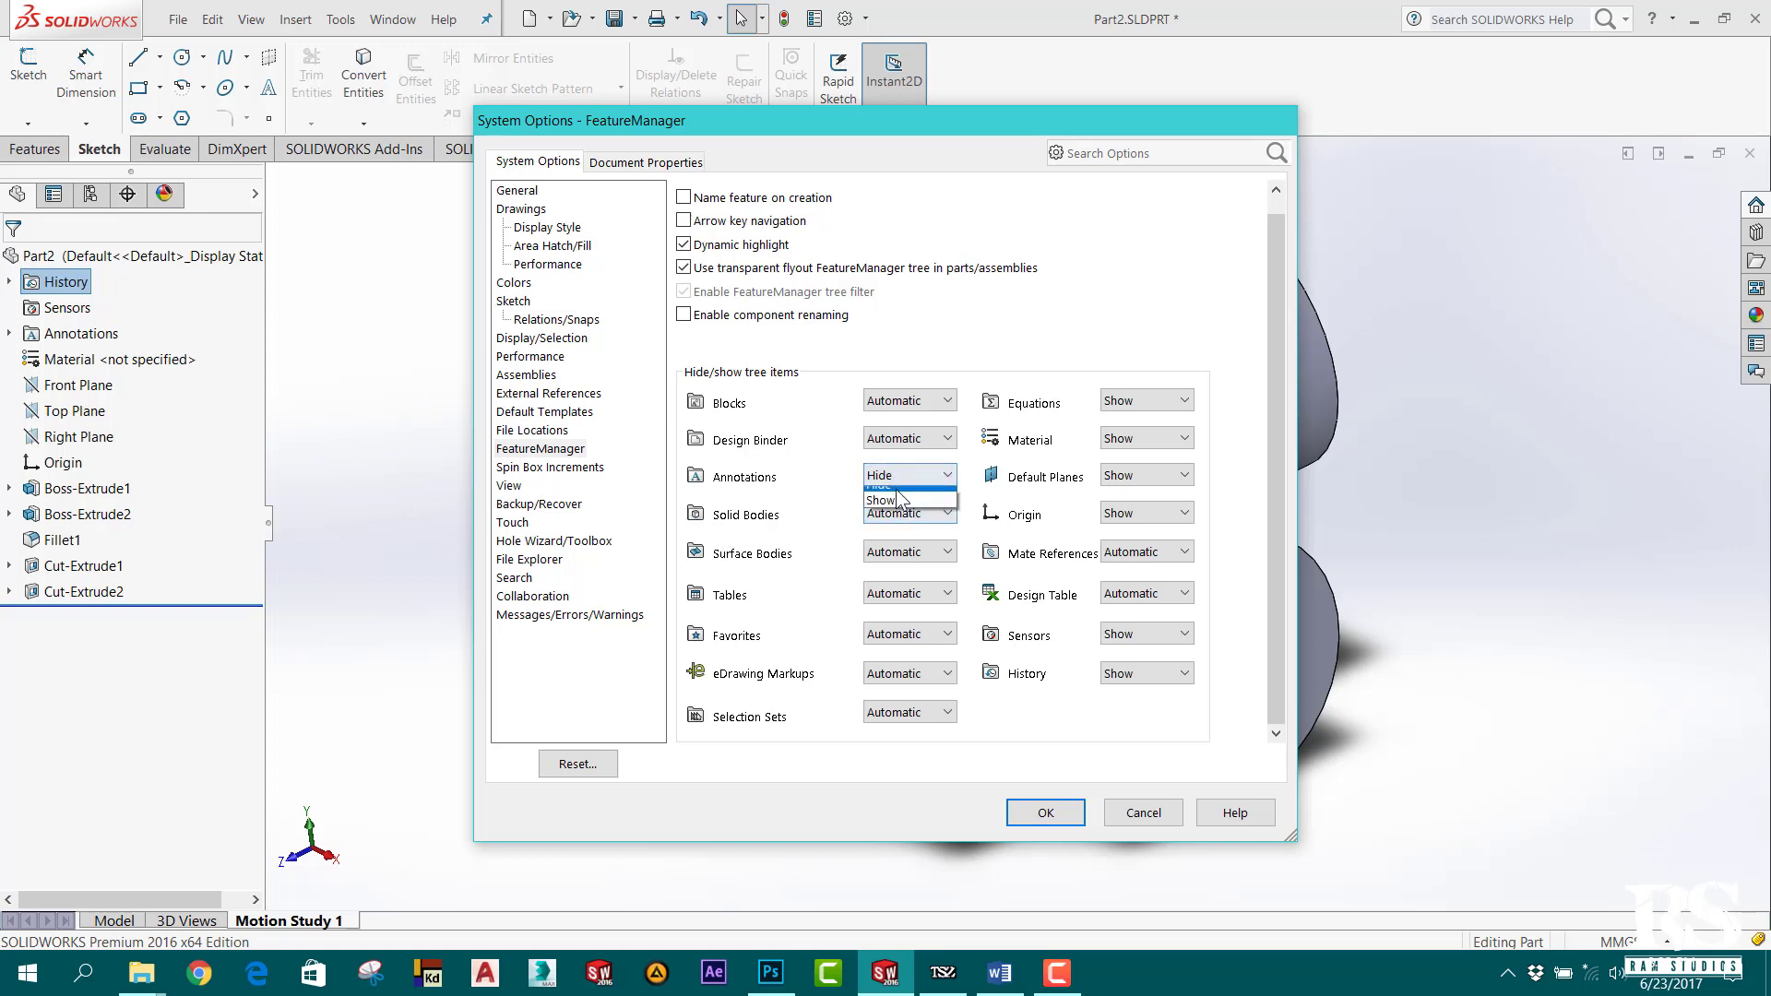
pyautogui.click(885, 511)
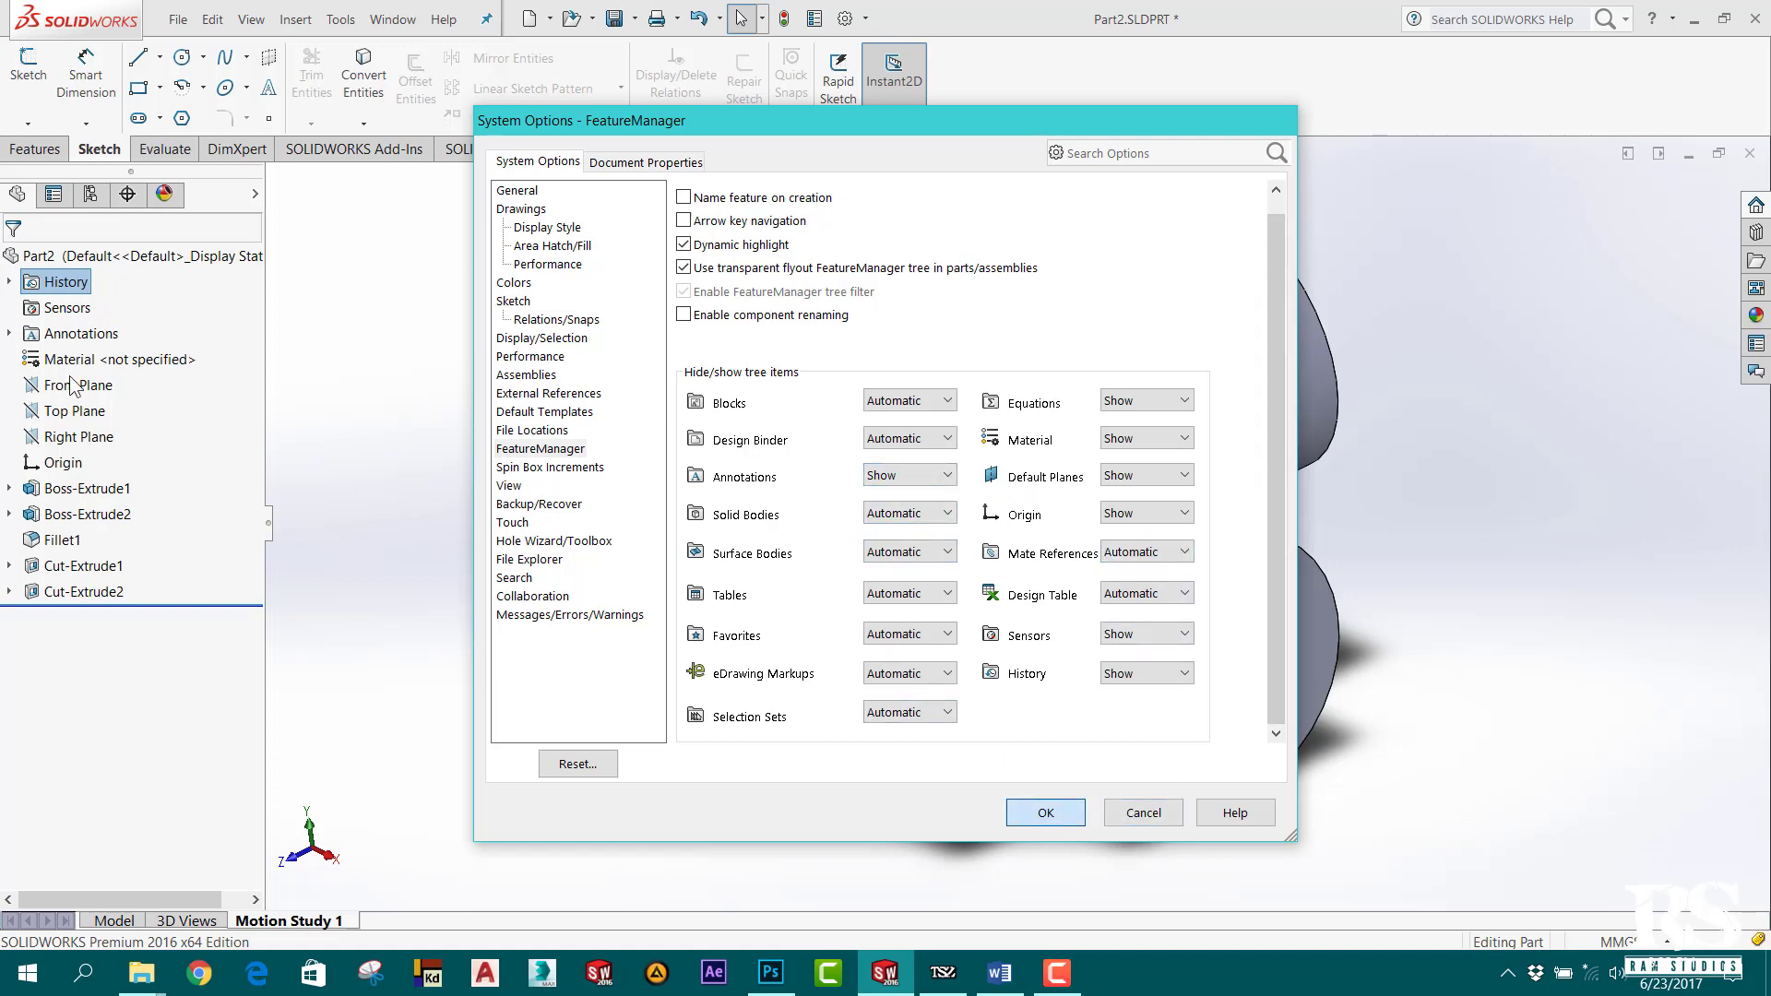
# Apply the tree settings and turn on Display Annotations from the Annotations folder.
pyautogui.press('Return')
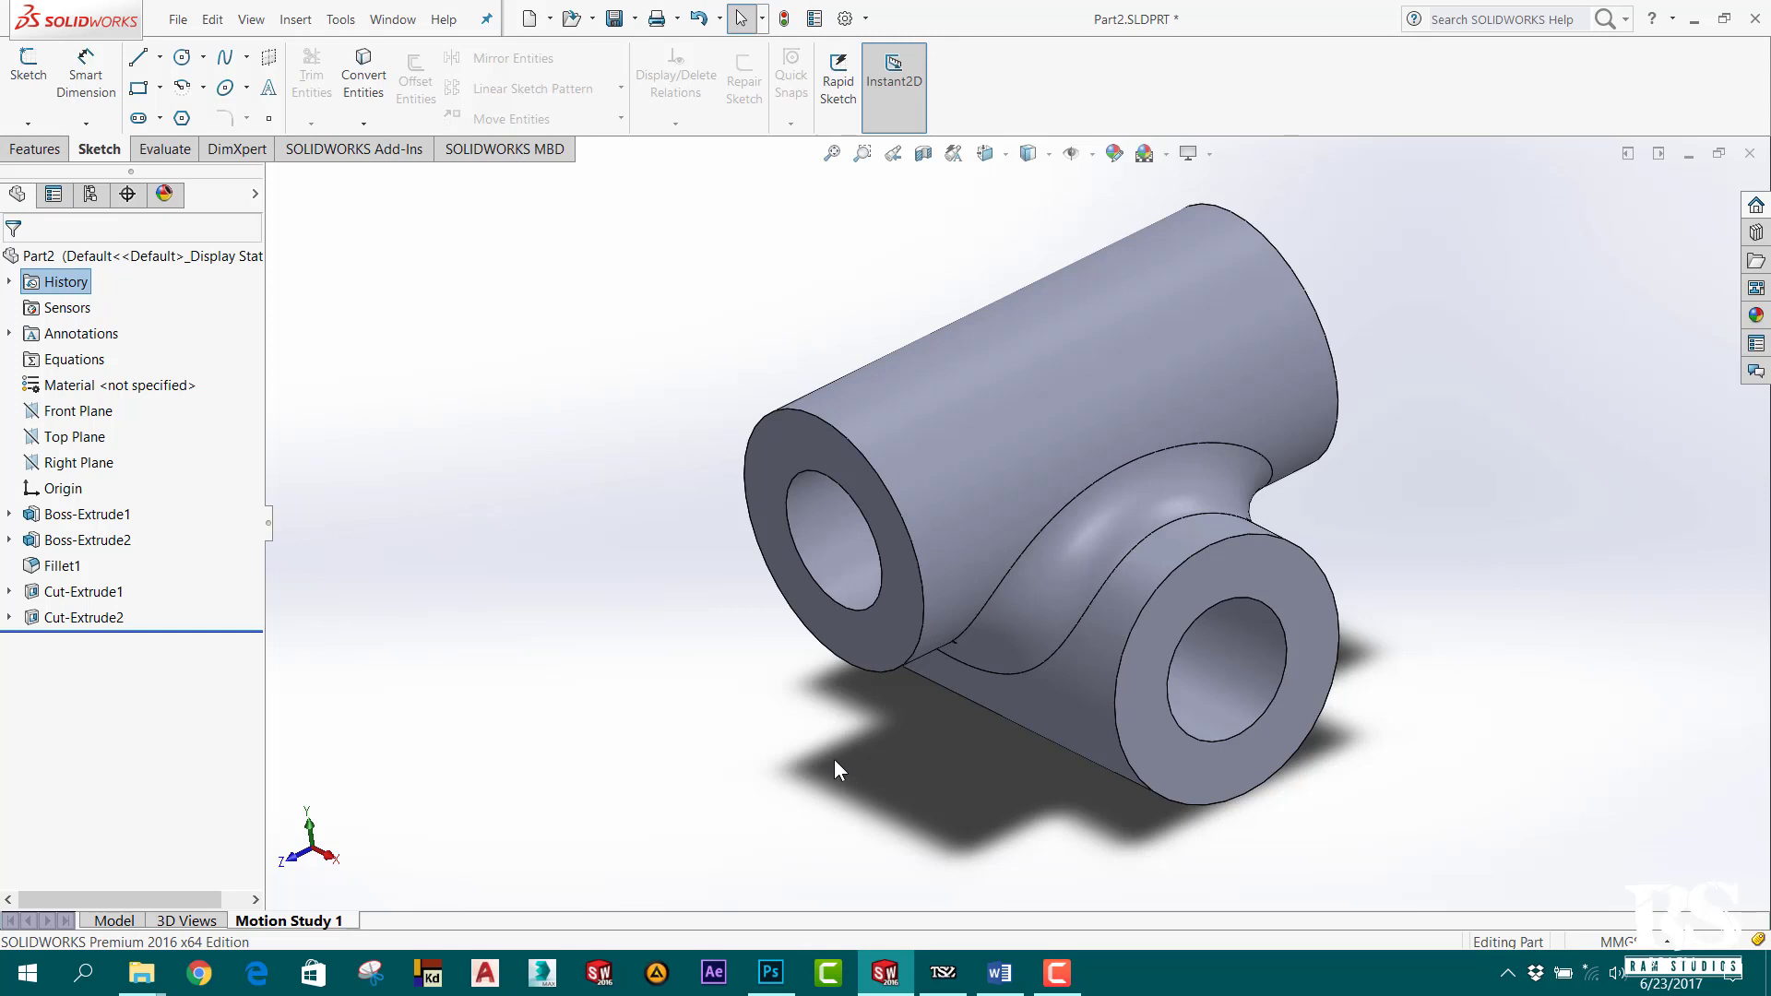
pyautogui.rightClick(86, 337)
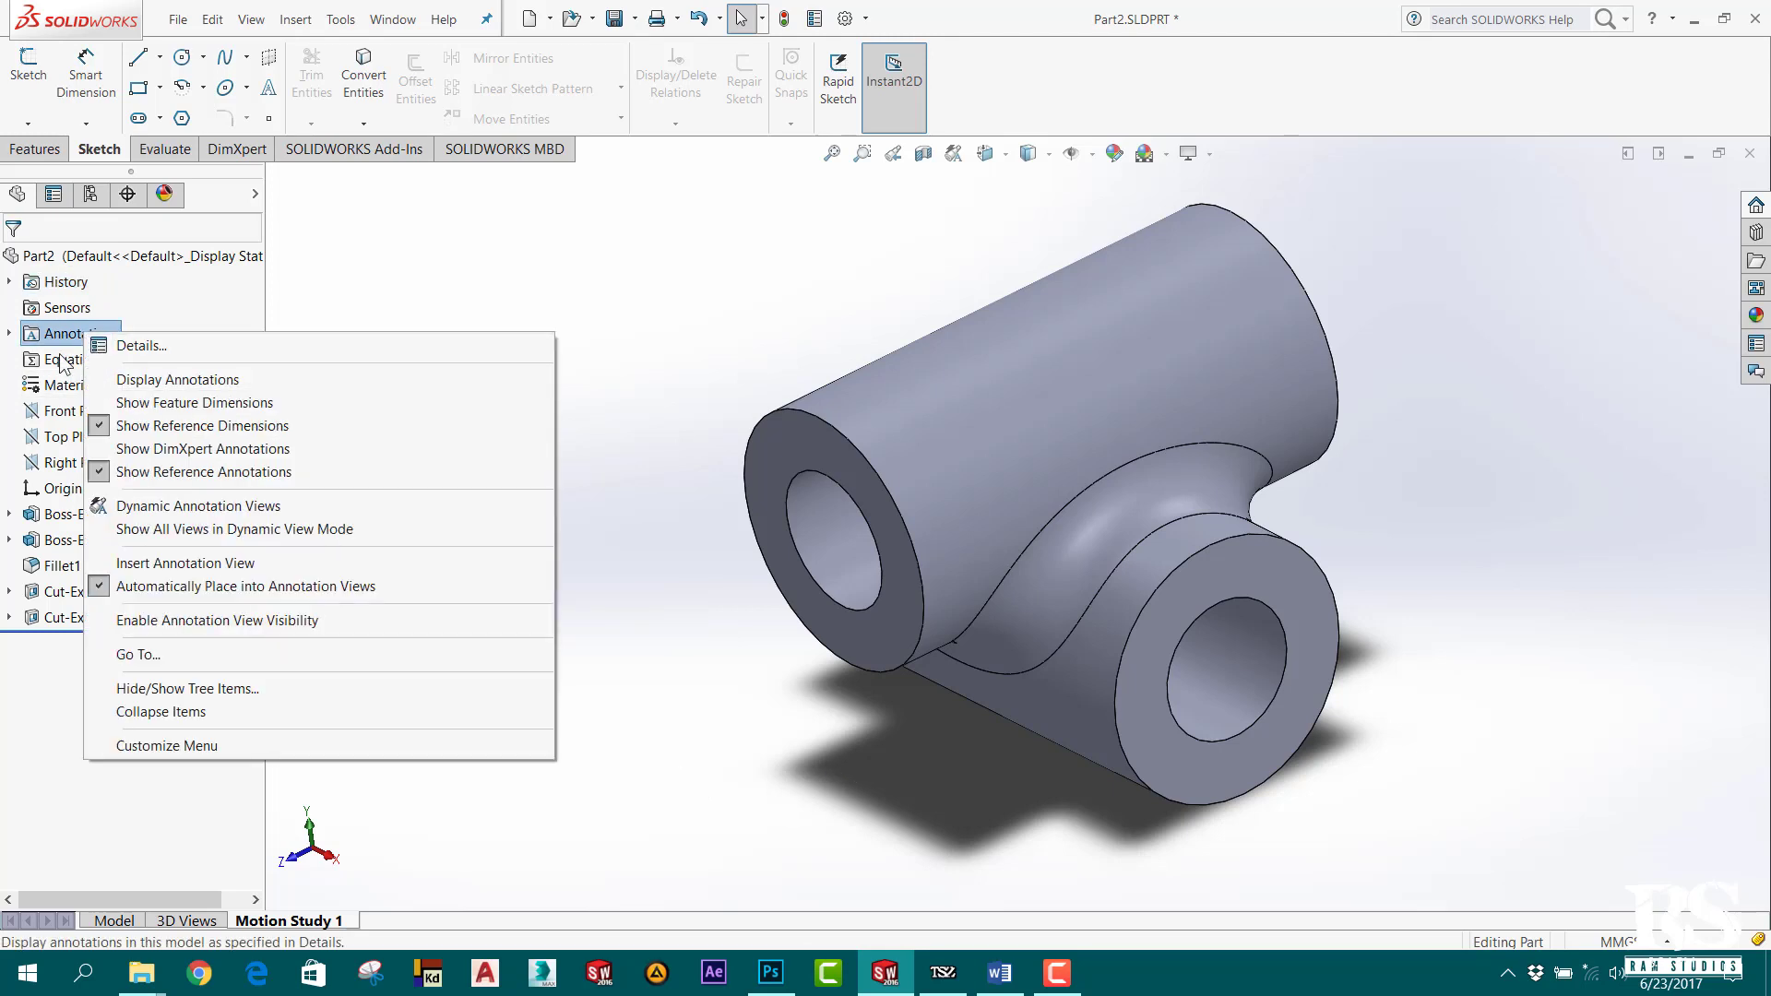
pyautogui.click(151, 319)
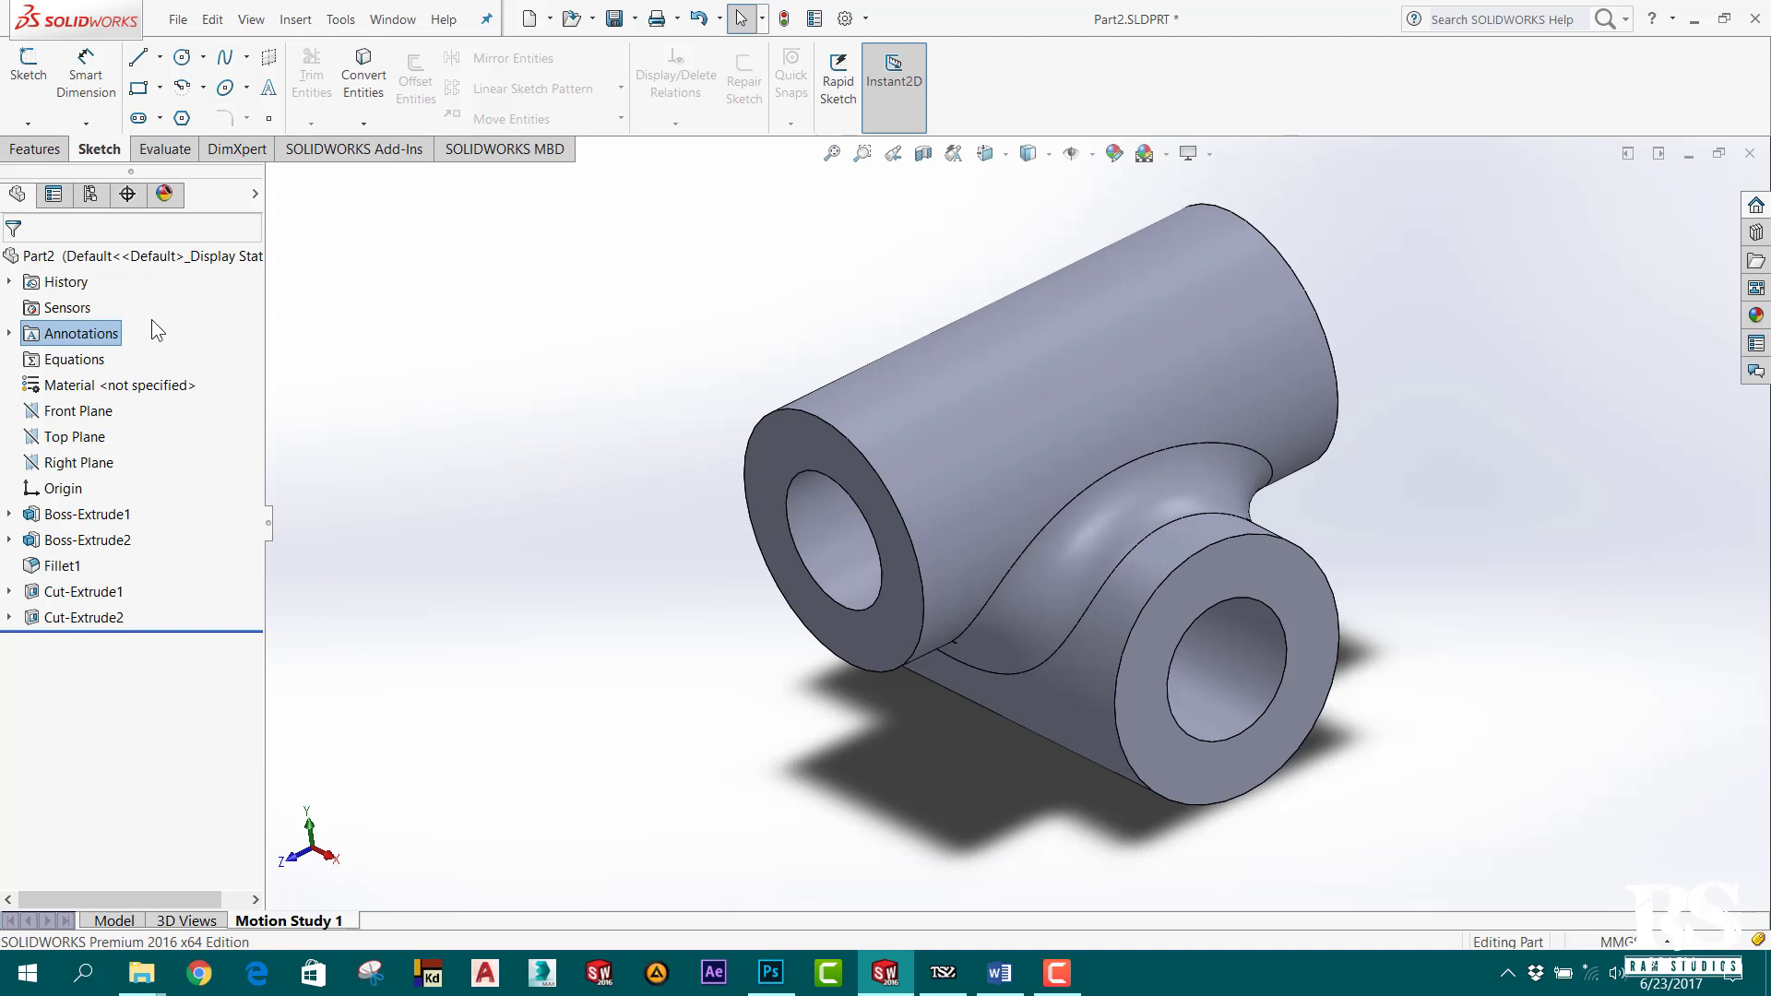
pyautogui.rightClick(74, 334)
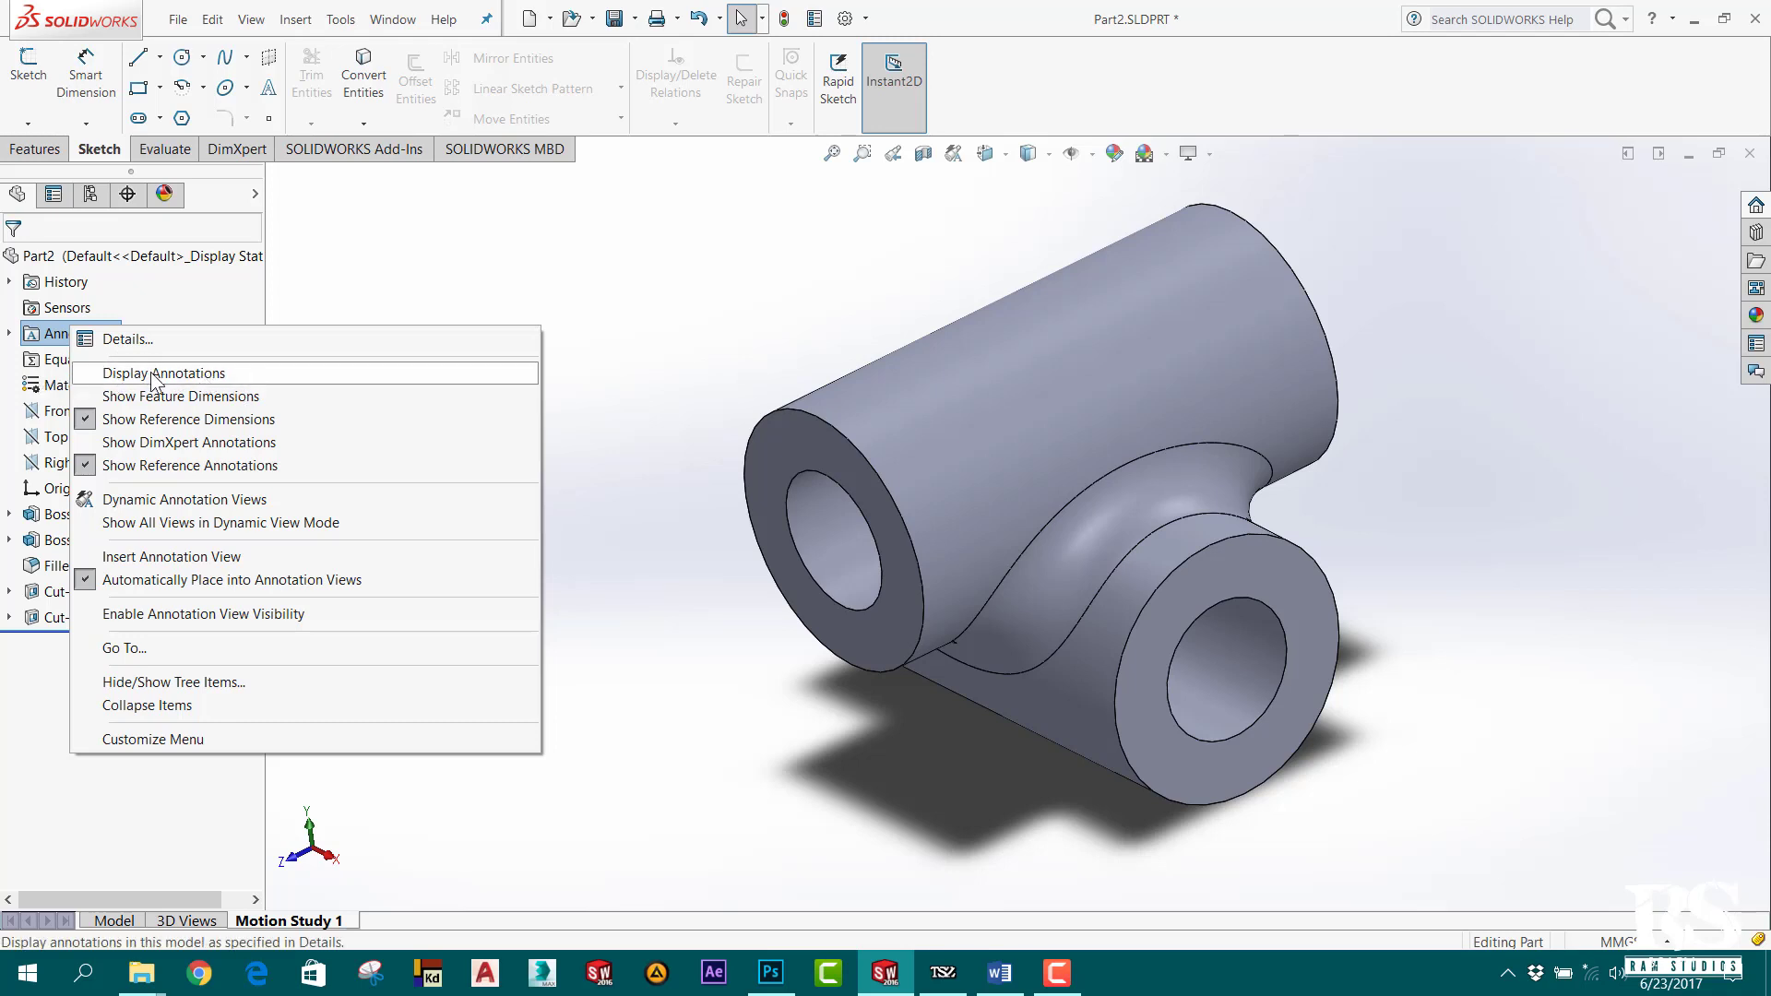
pyautogui.click(154, 381)
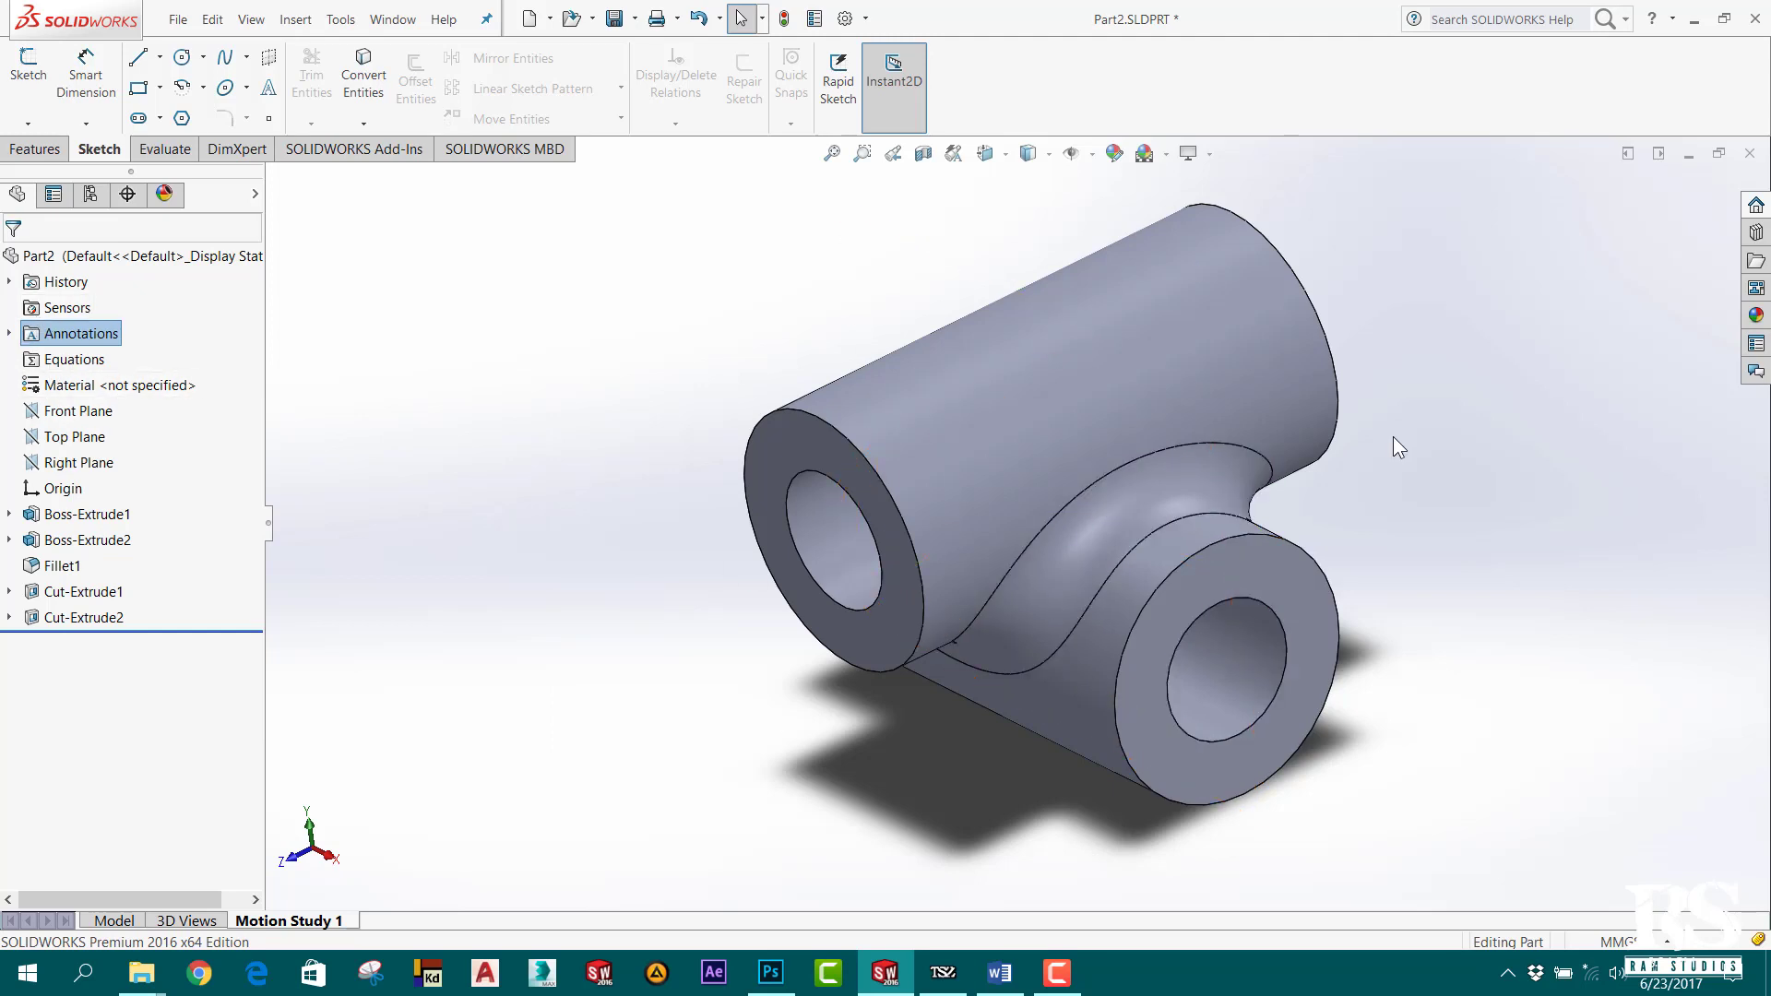
pyautogui.rightClick(74, 343)
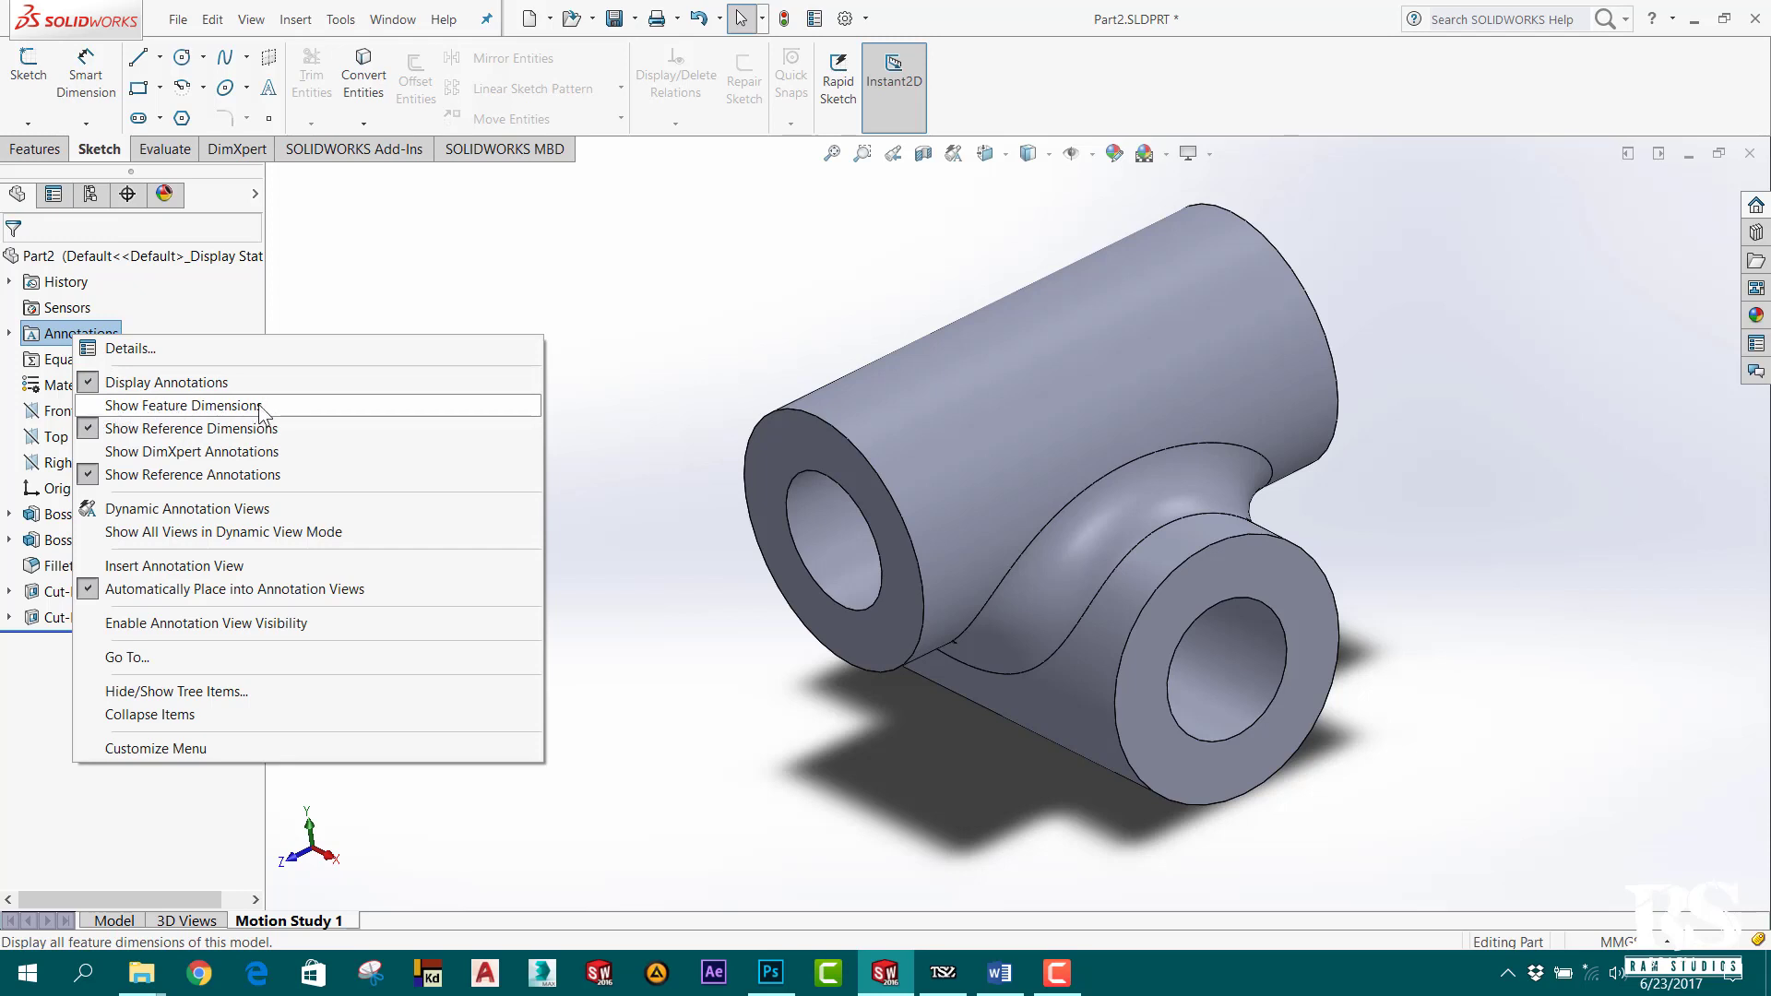
# Turn on Show Feature Dimensions and orbit to inspect Ø16, 18 and Ø30.
pyautogui.click(213, 409)
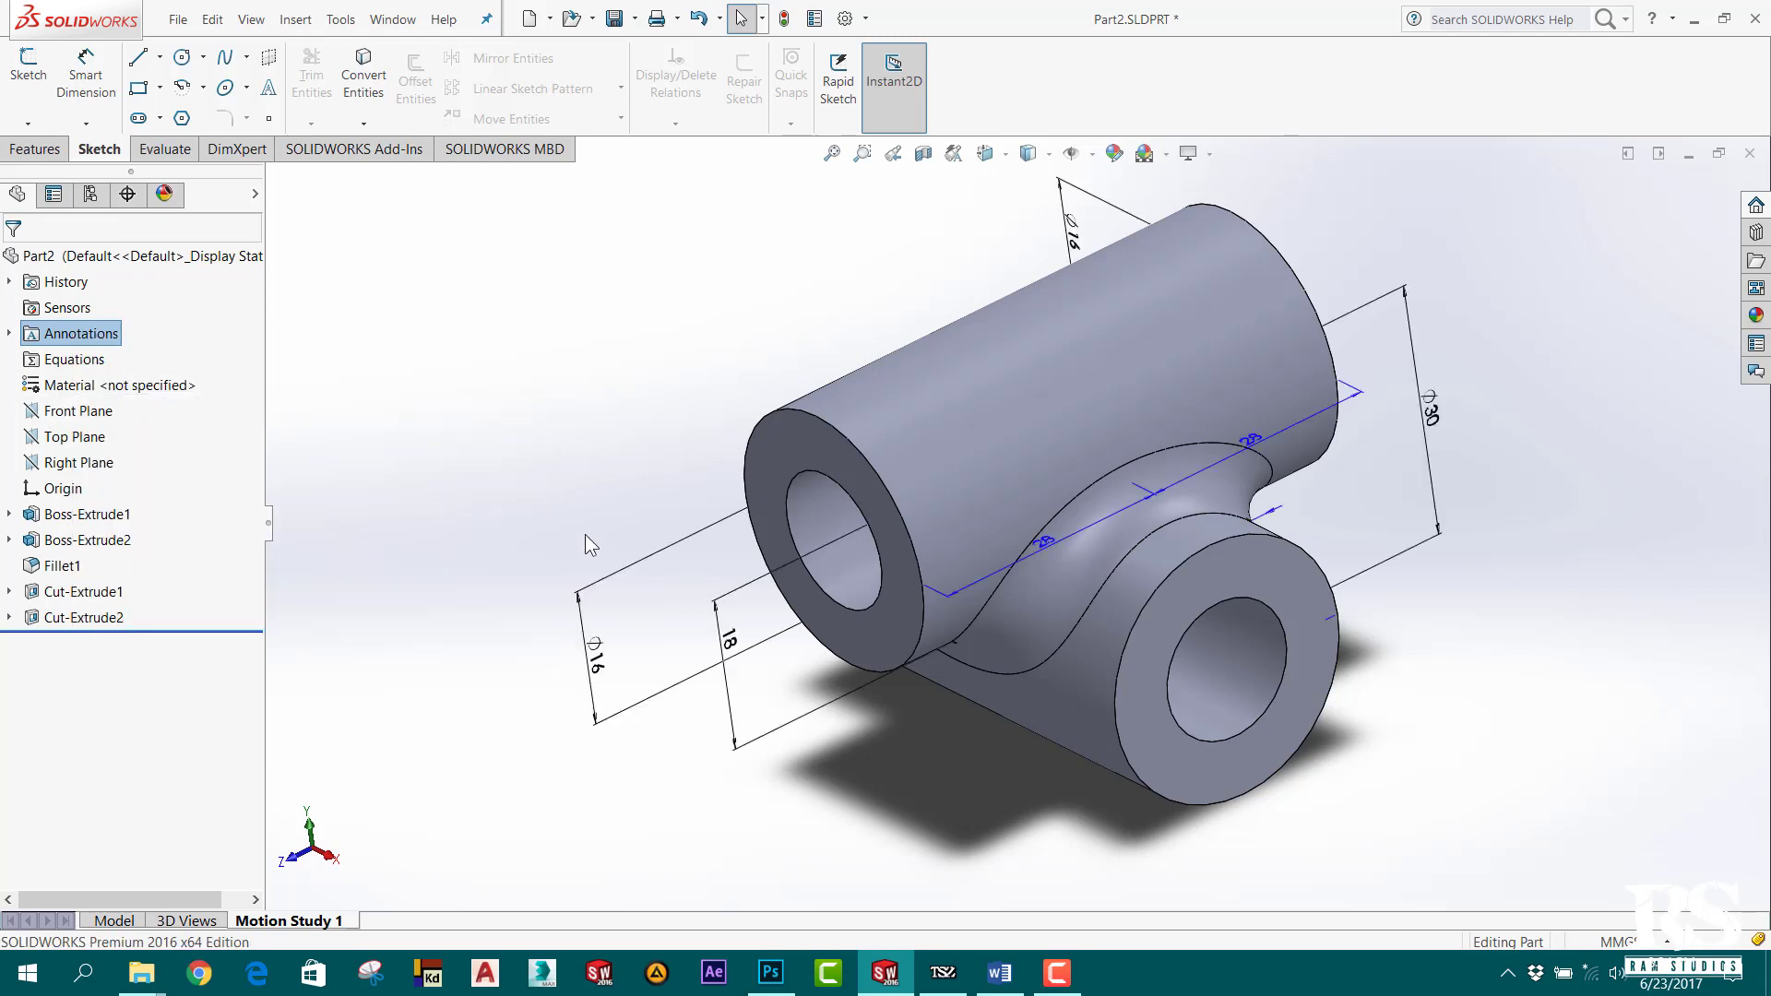
pyautogui.moveTo(909, 713)
pyautogui.mouseDown(button='middle')
pyautogui.moveTo(969, 553)
pyautogui.moveTo(1108, 758)
pyautogui.moveTo(1076, 792)
pyautogui.moveTo(1041, 752)
pyautogui.moveTo(930, 794)
pyautogui.moveTo(934, 738)
pyautogui.mouseUp(button='middle')
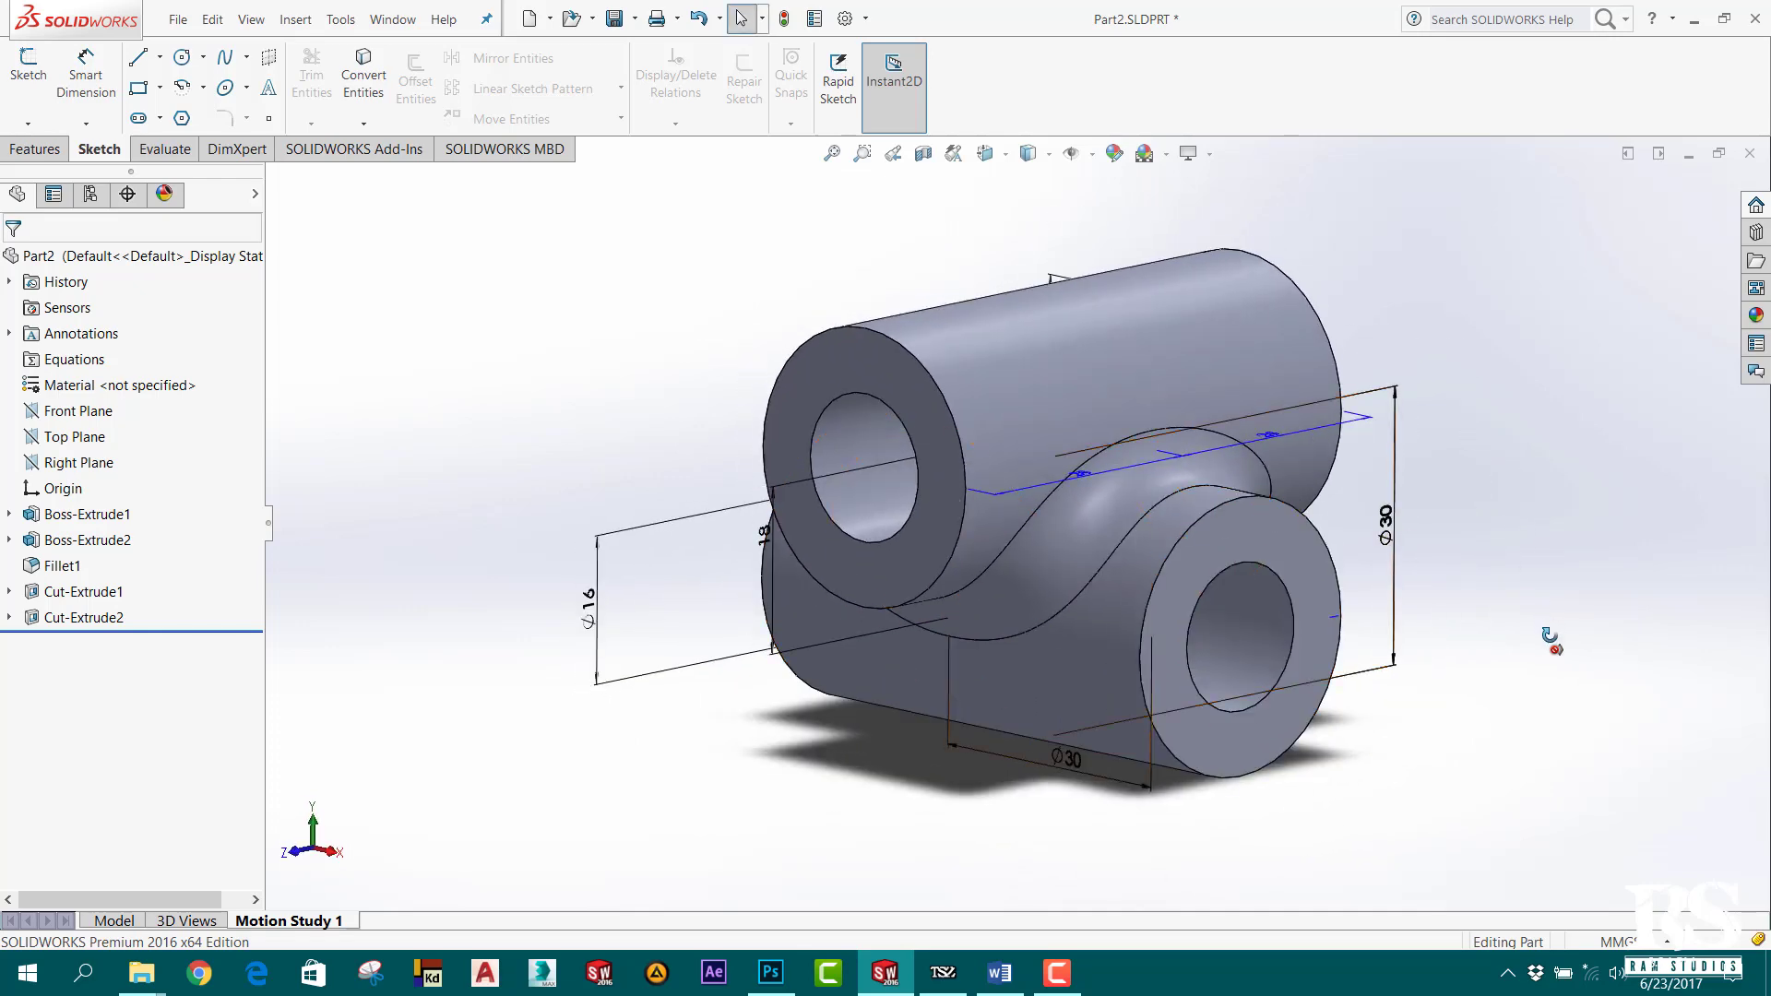
pyautogui.moveTo(1404, 533); pyautogui.dragTo(1202, 412, button='middle')
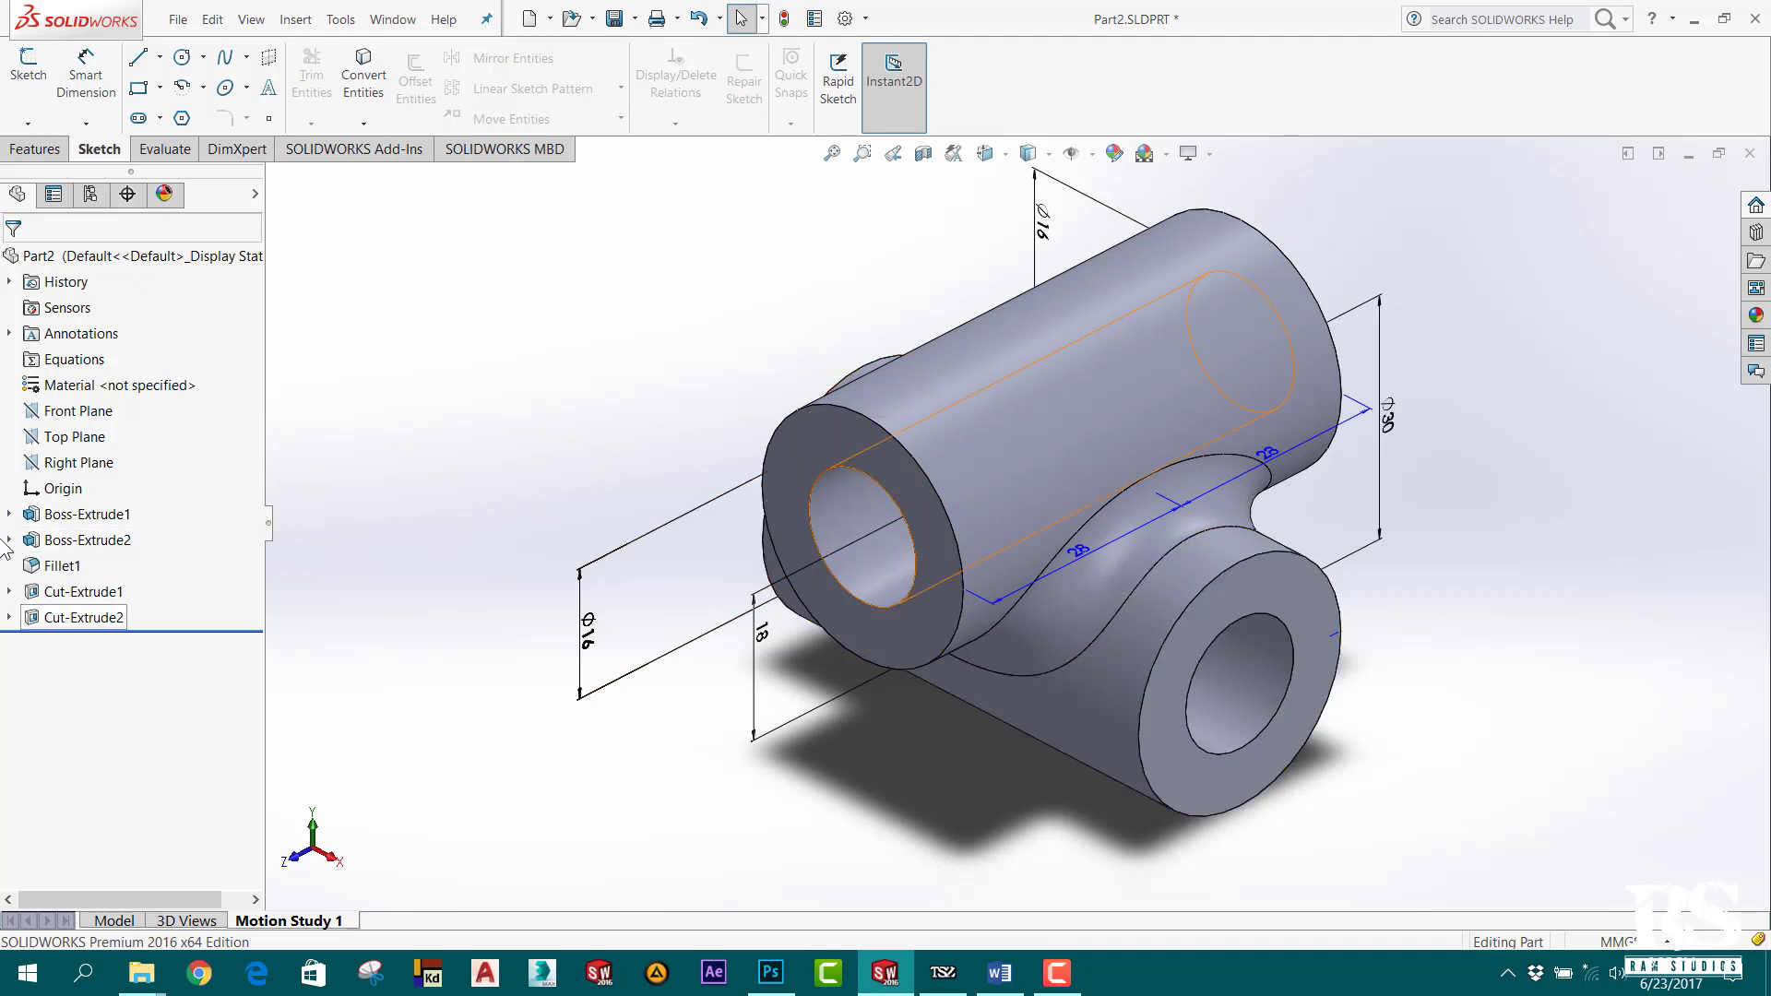
pyautogui.rightClick(102, 343)
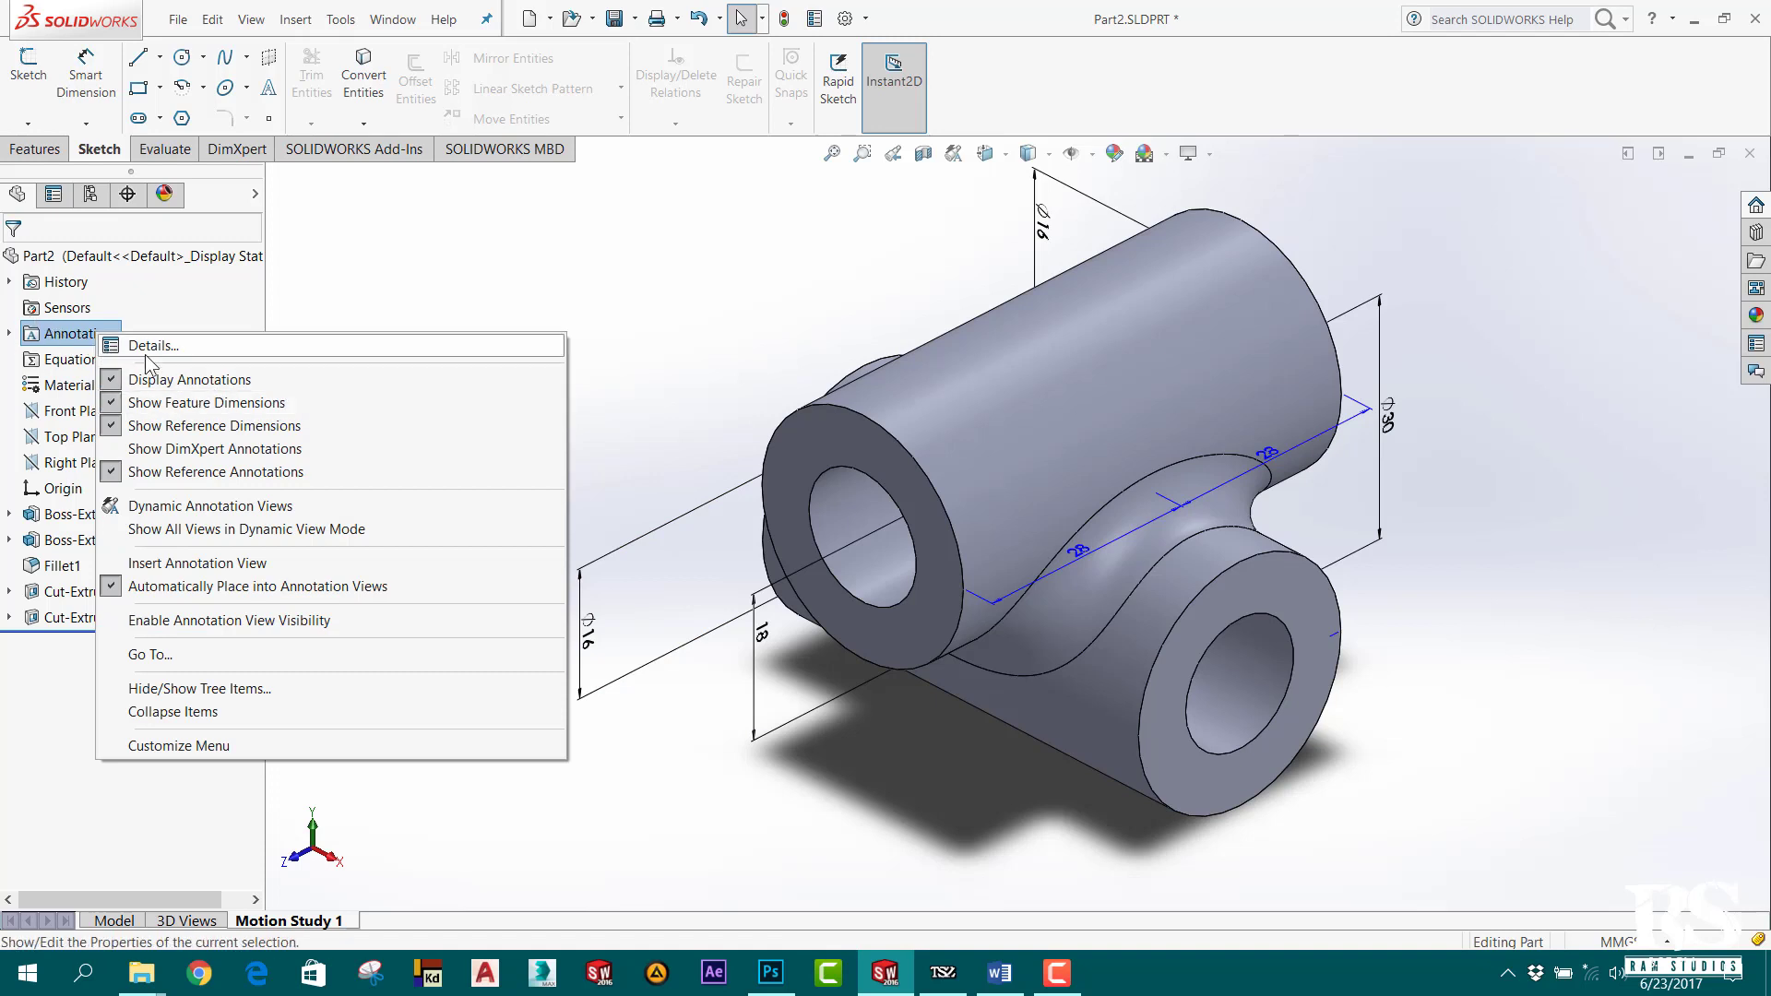
pyautogui.click(211, 380)
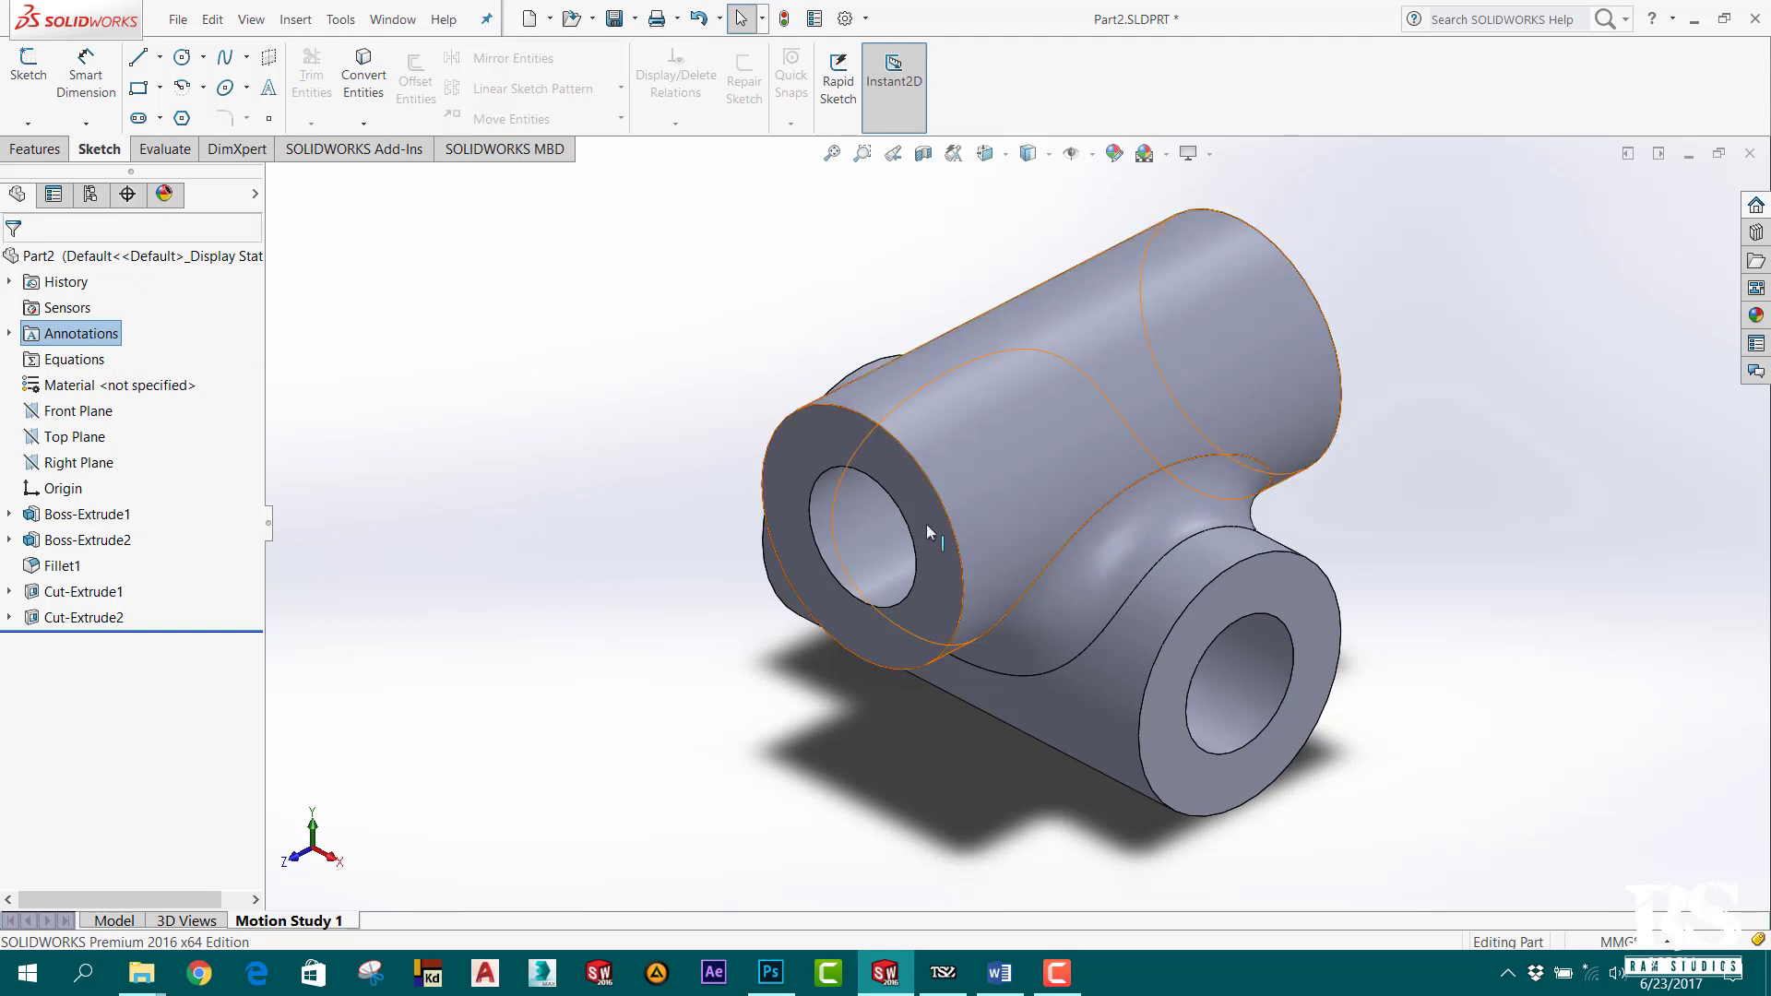
pyautogui.rightClick(111, 342)
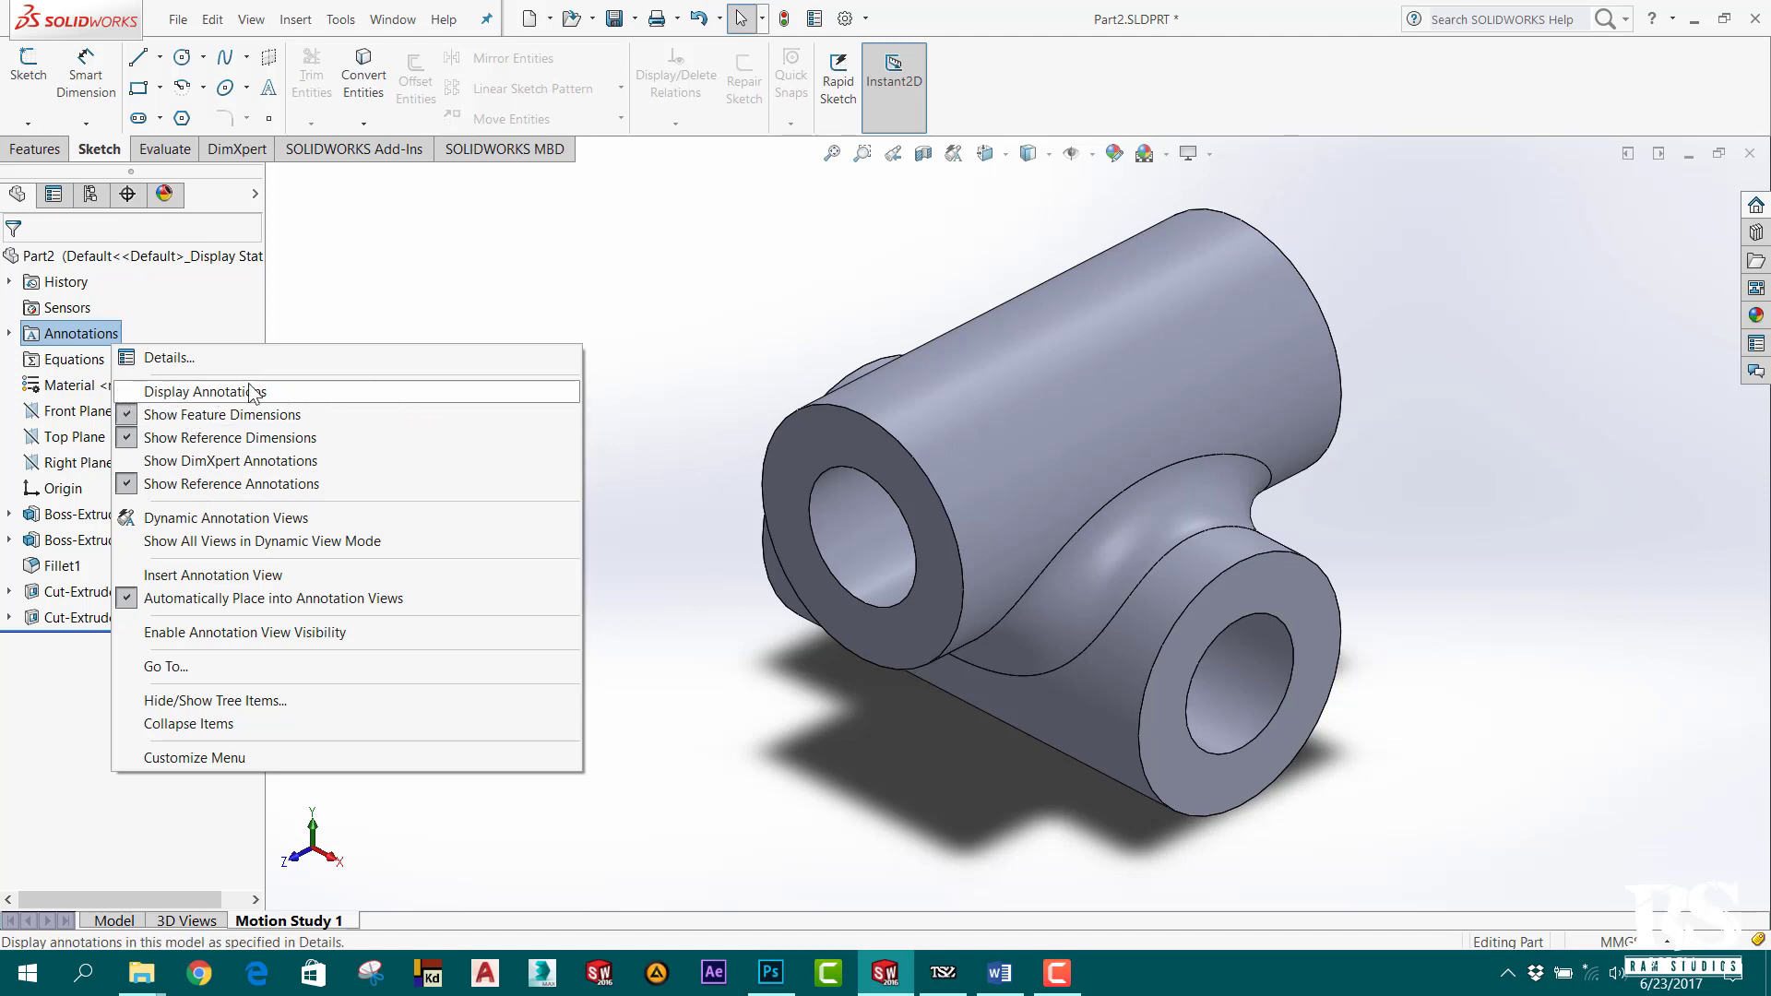
pyautogui.click(126, 396)
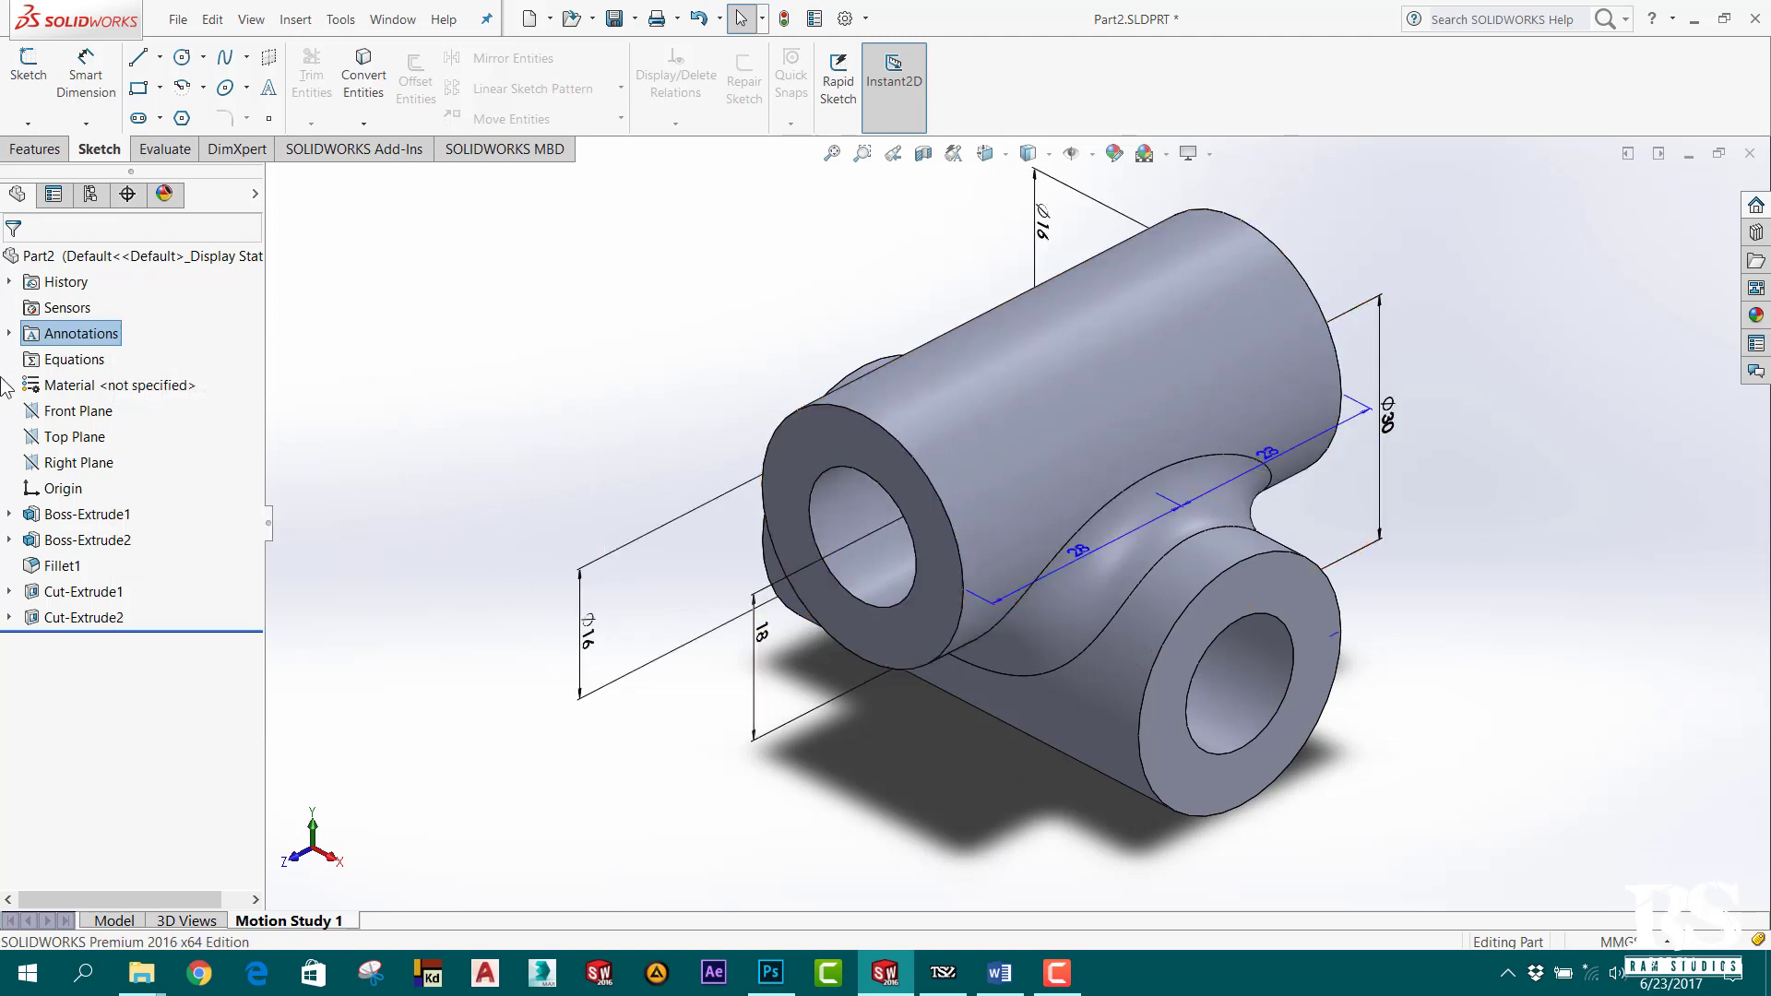
pyautogui.rightClick(54, 339)
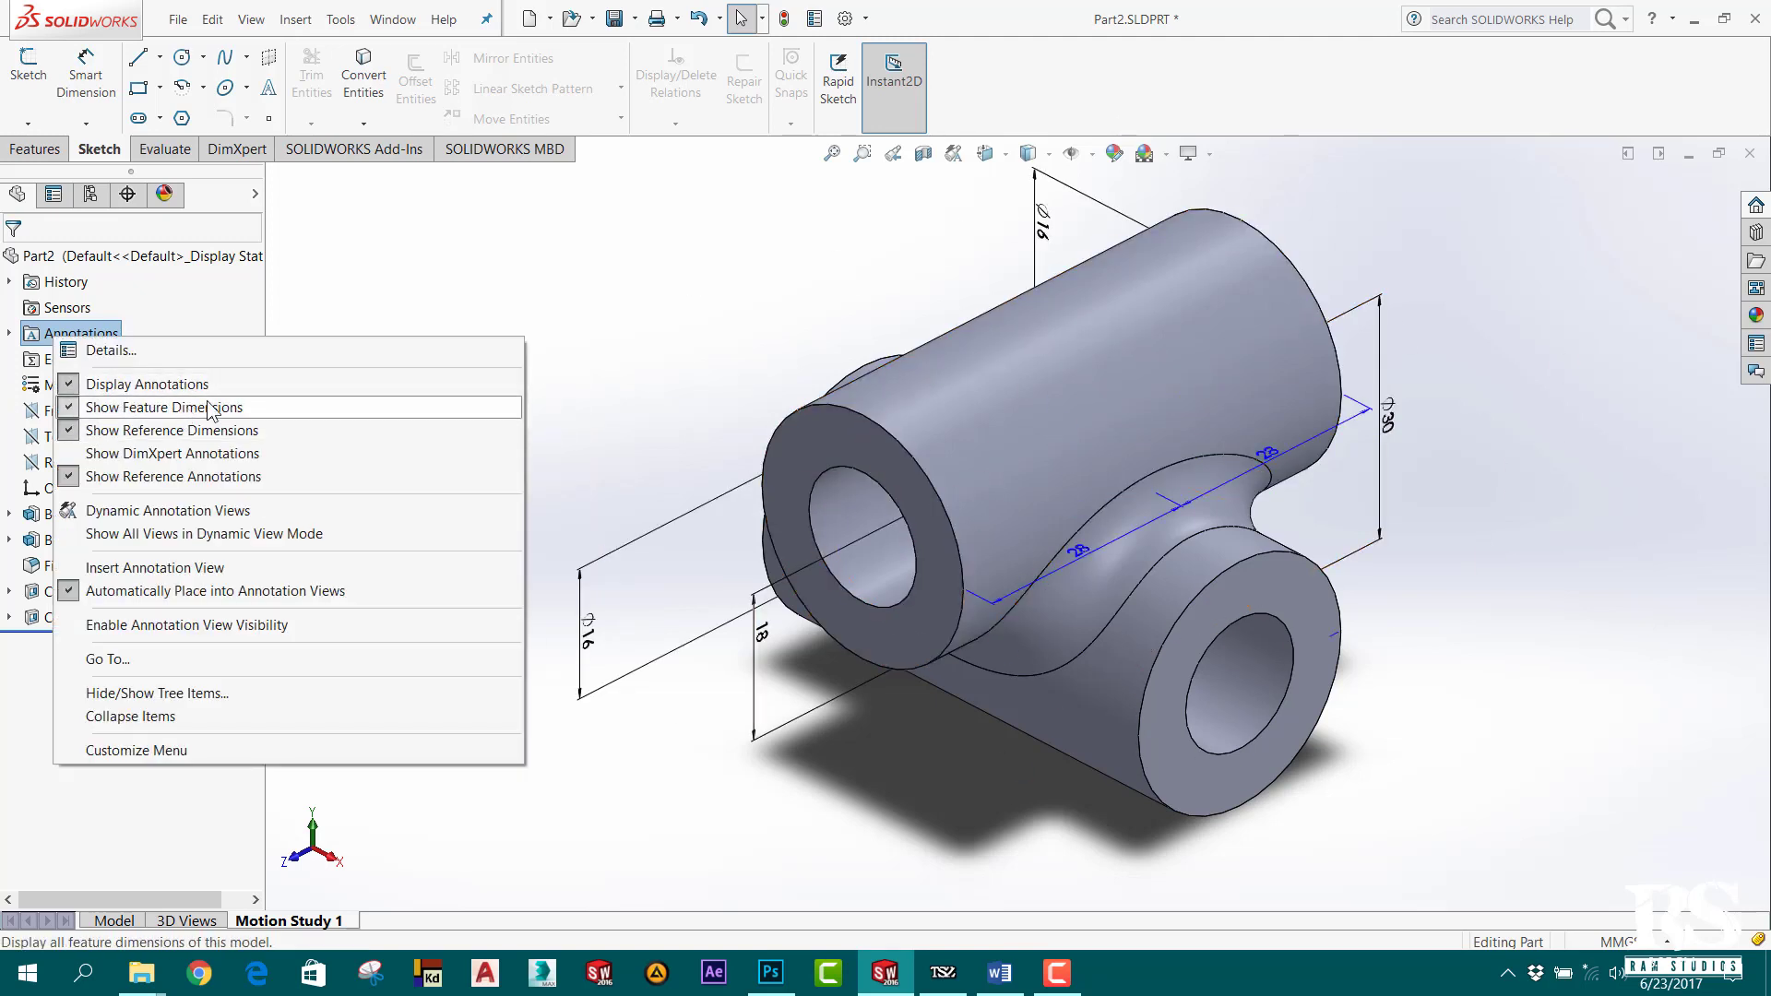
pyautogui.click(640, 213)
pyautogui.scroll(-2, 831, 635)
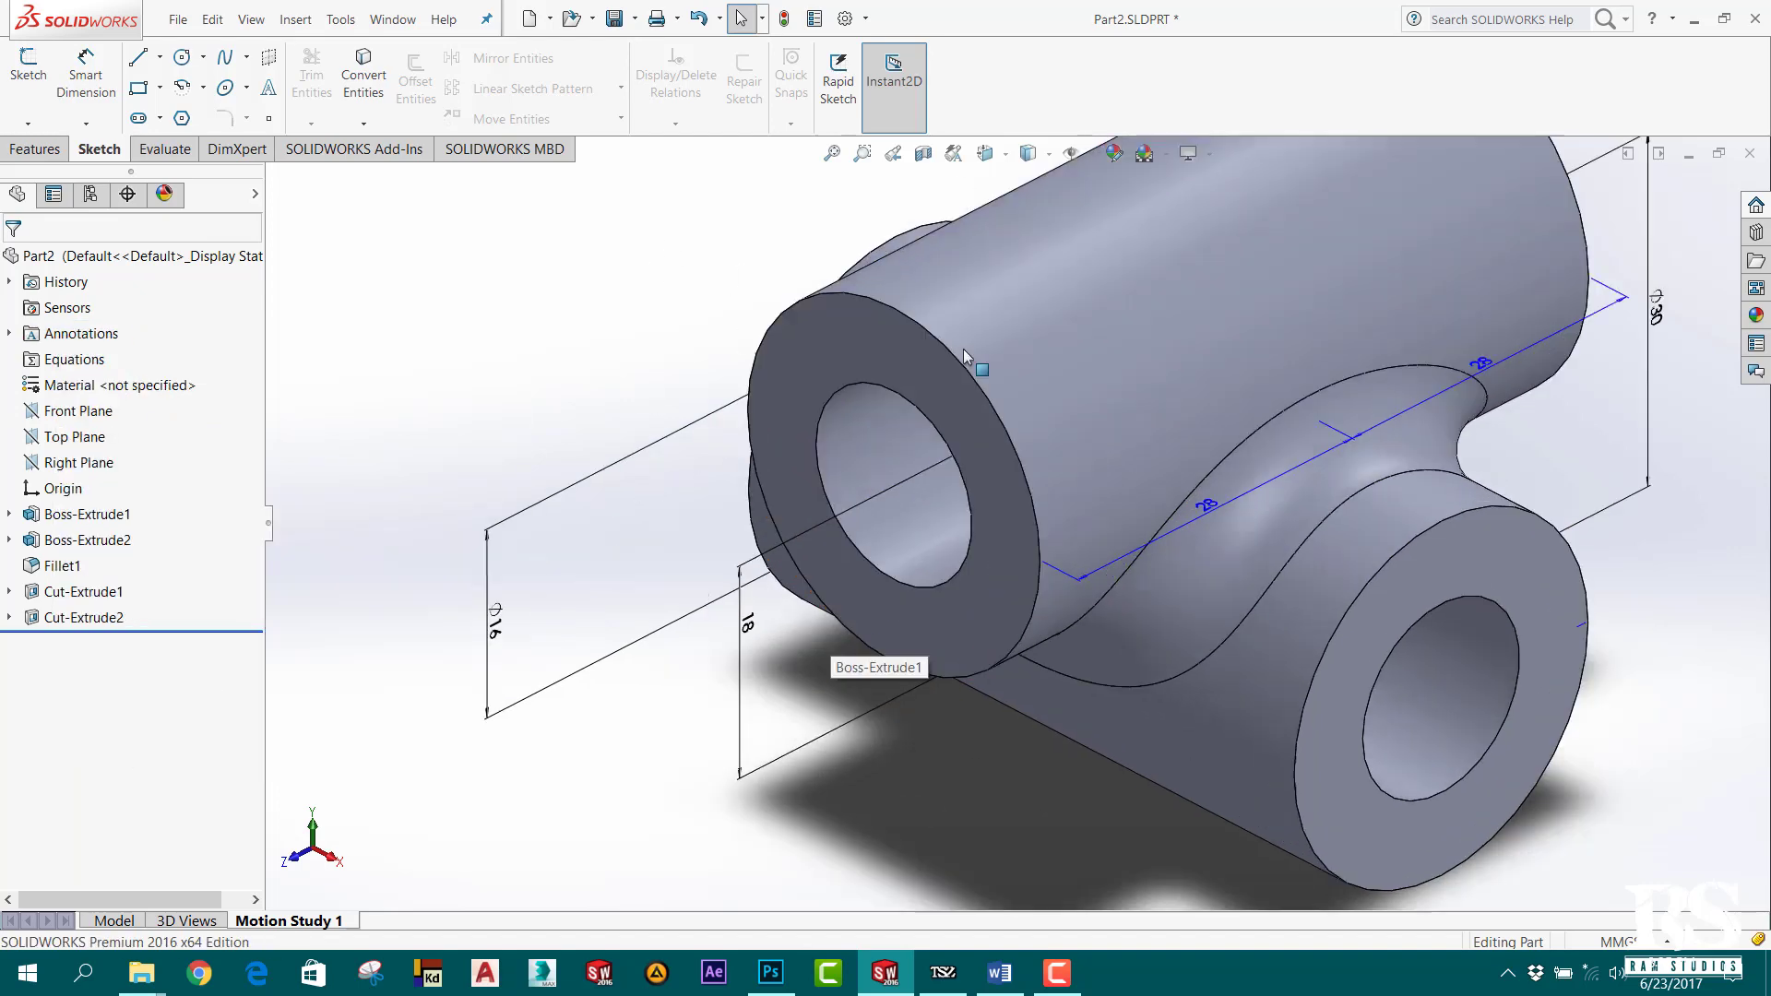
pyautogui.scroll(2, 831, 634)
pyautogui.scroll(3, 831, 635)
pyautogui.scroll(-3, 1011, 586)
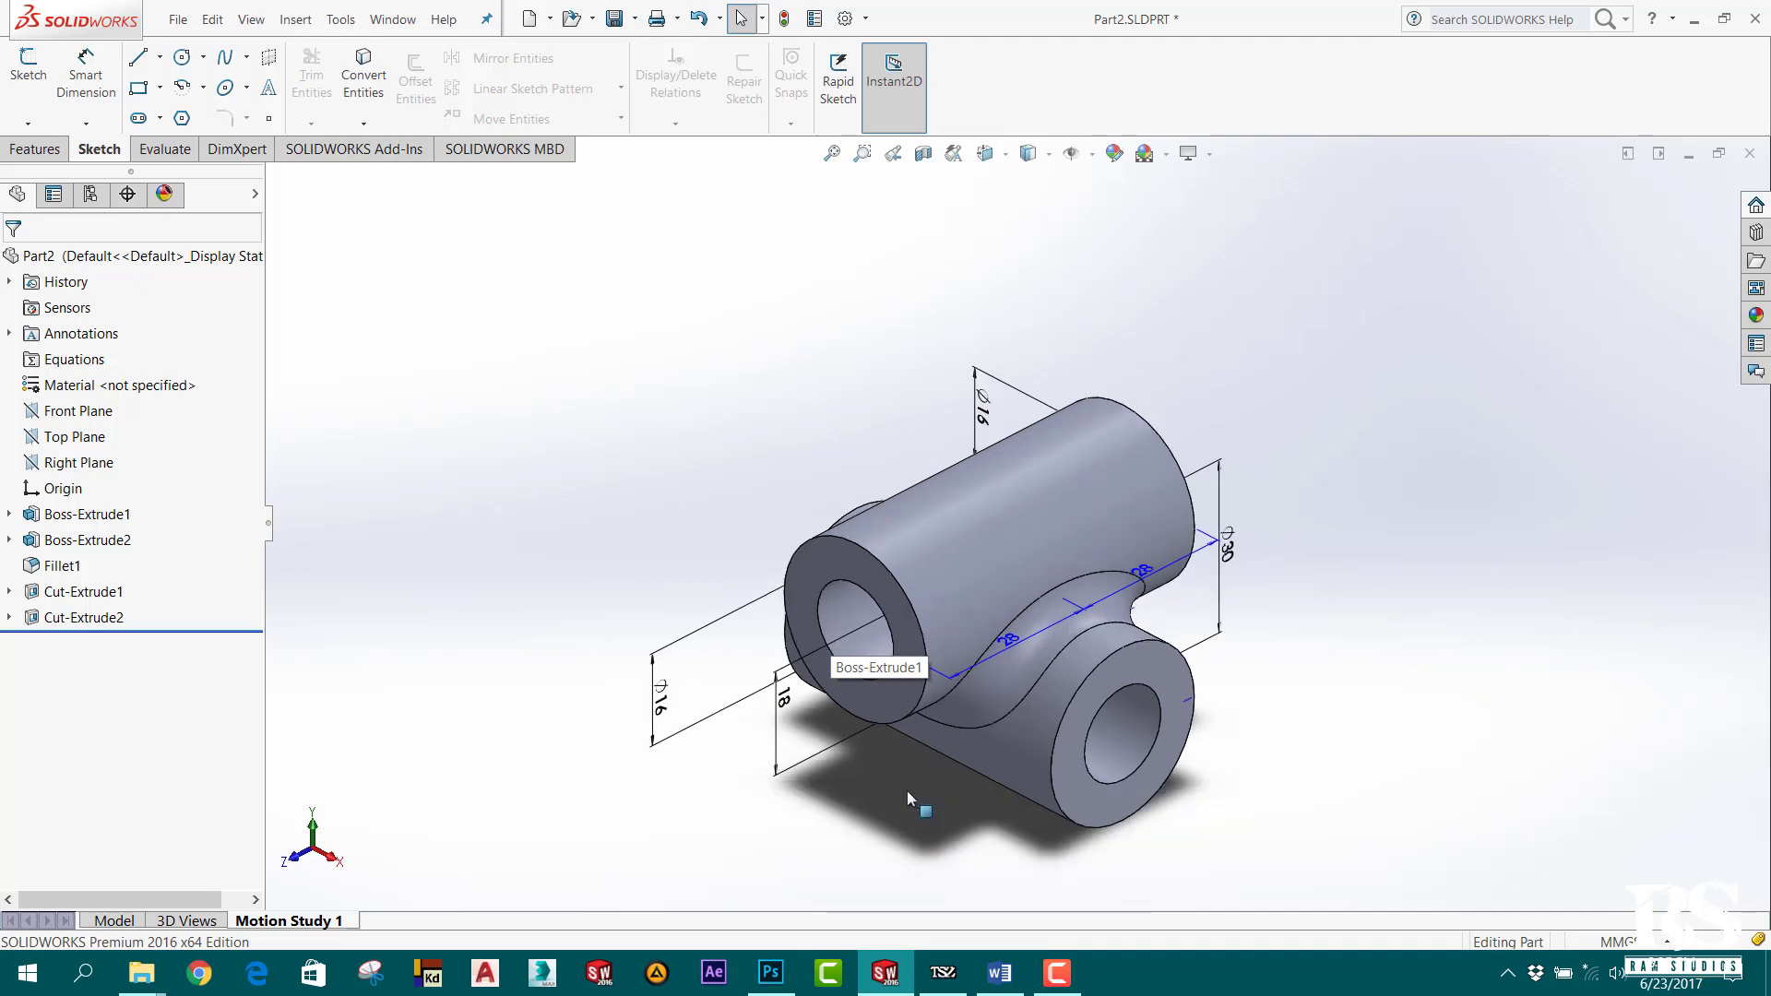
pyautogui.scroll(2, 906, 790)
pyautogui.scroll(-2, 1109, 363)
pyautogui.scroll(2, 1105, 231)
pyautogui.scroll(-2, 1103, 233)
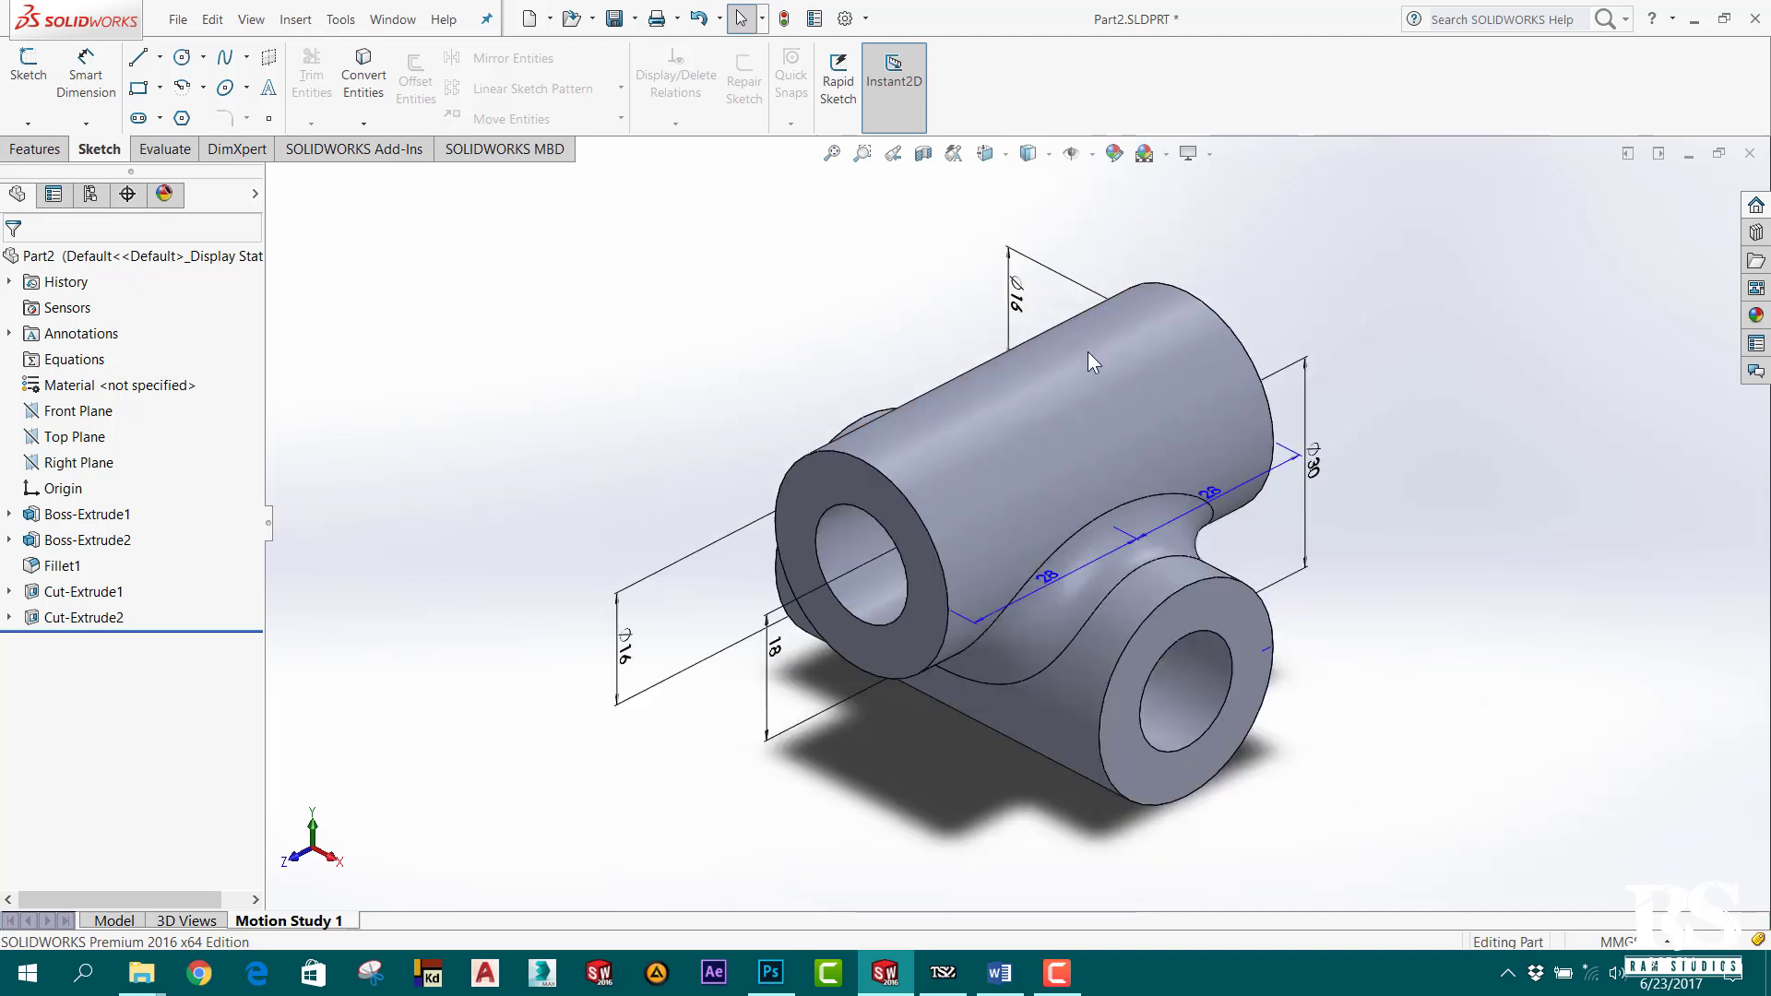
# Enable View > Hide / Show > Dimension Names to label each dimension.
pyautogui.click(254, 25)
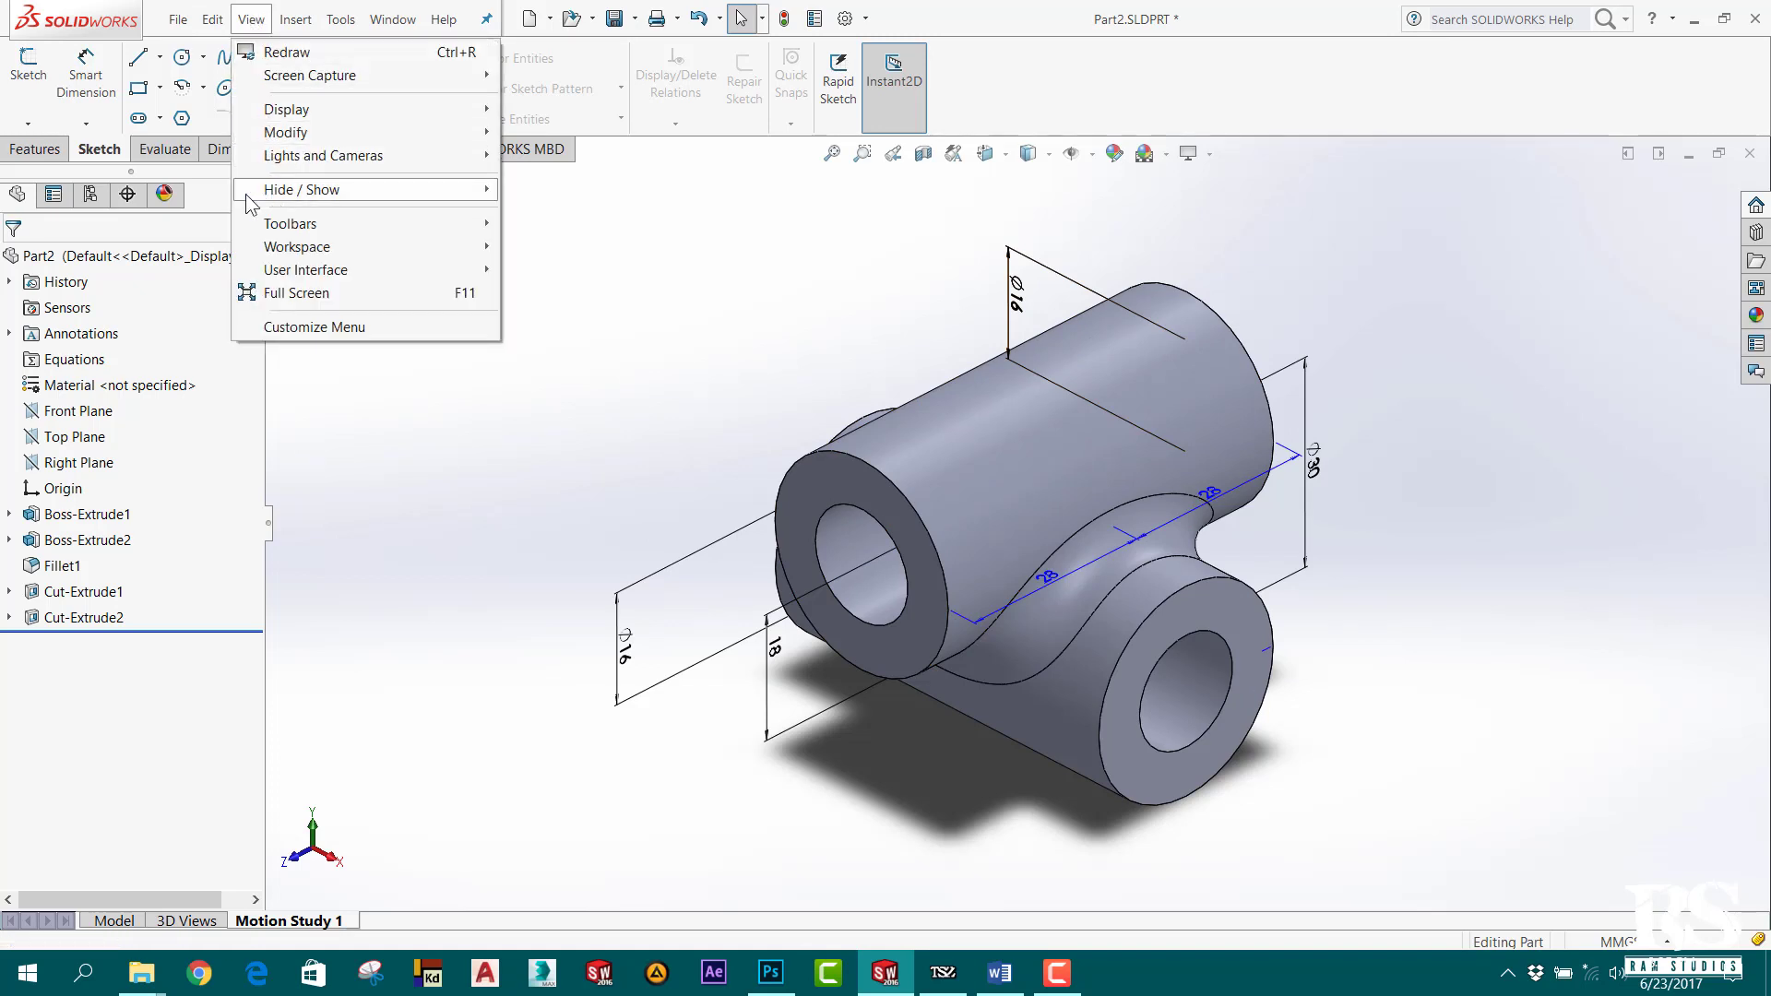
pyautogui.moveTo(301, 190)
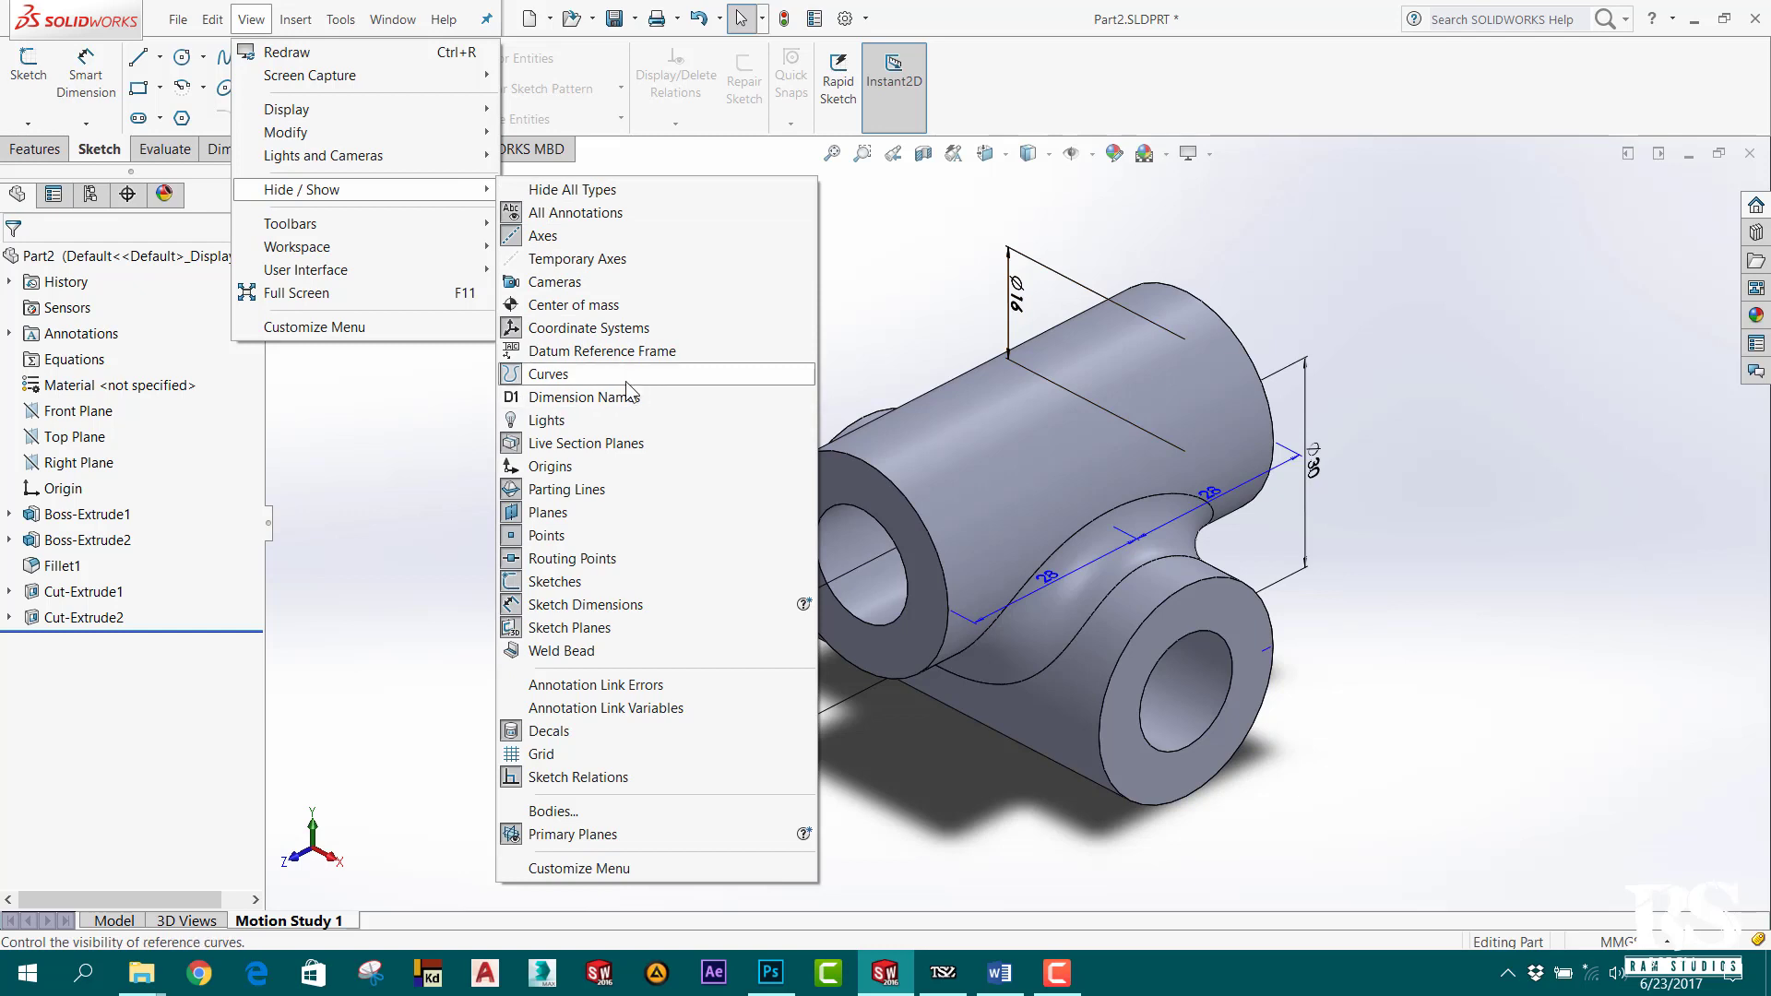
pyautogui.click(581, 397)
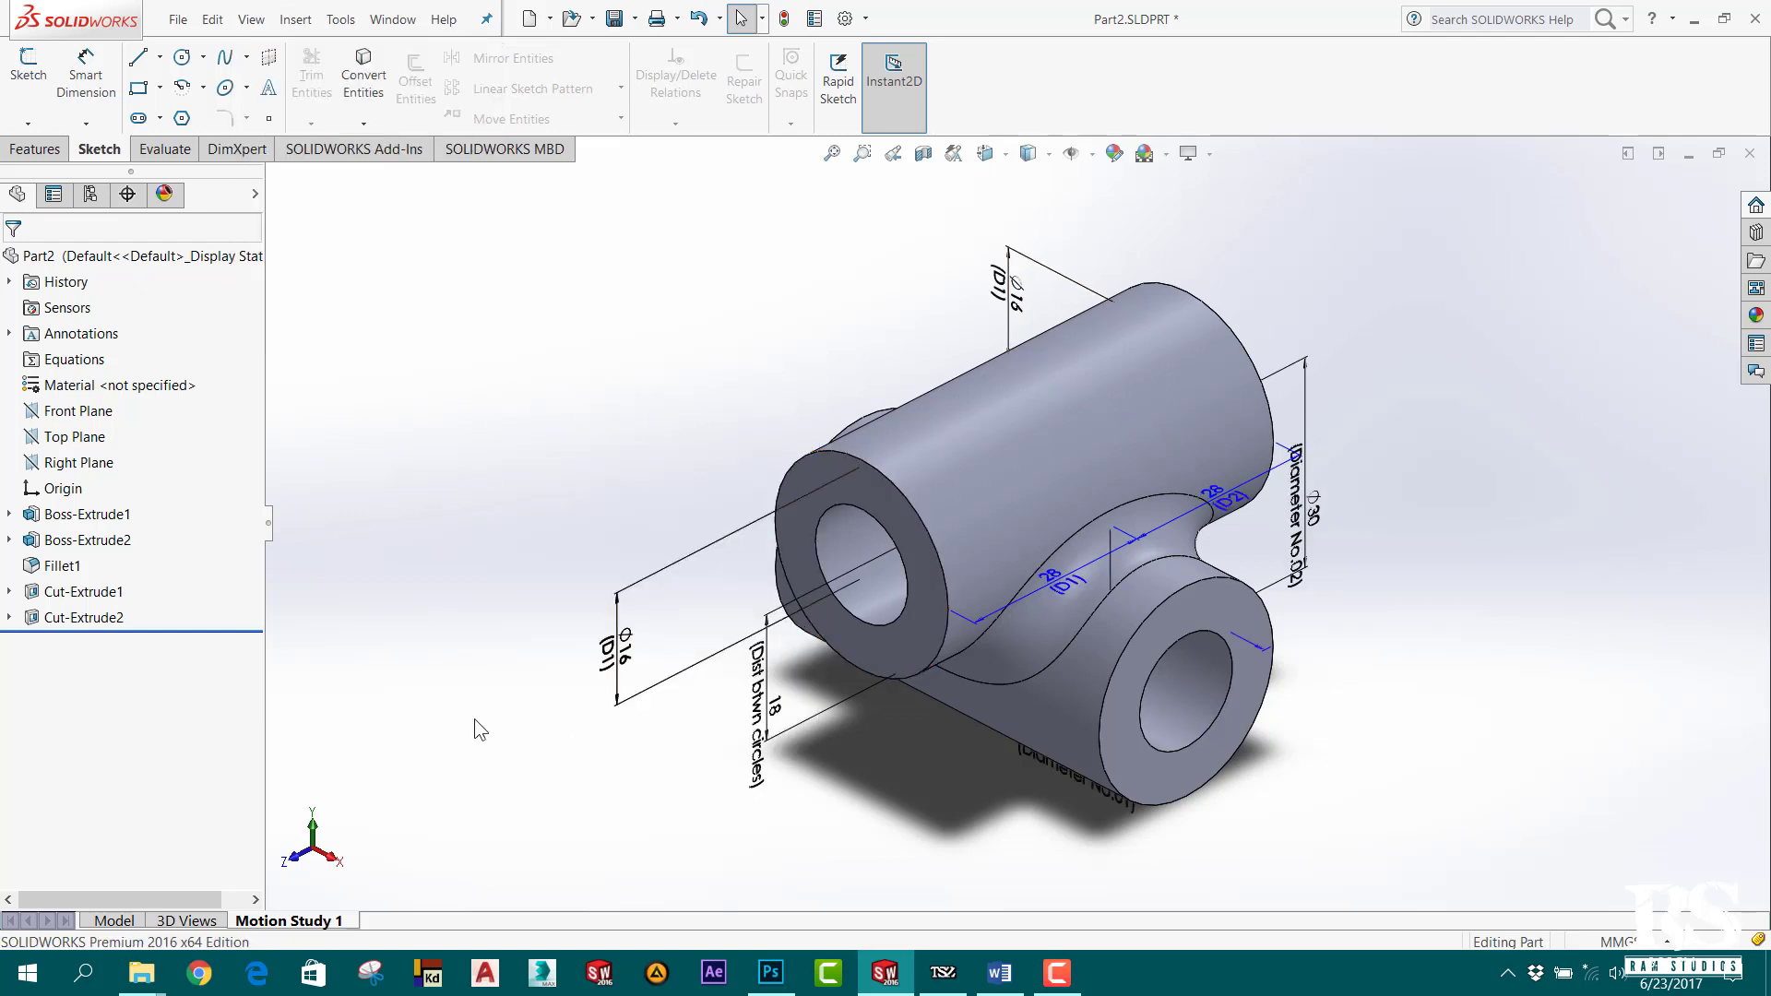
pyautogui.moveTo(832, 827)
pyautogui.mouseDown(button='middle')
pyautogui.moveTo(790, 698)
pyautogui.moveTo(836, 793)
pyautogui.moveTo(992, 782)
pyautogui.mouseUp(button='middle')
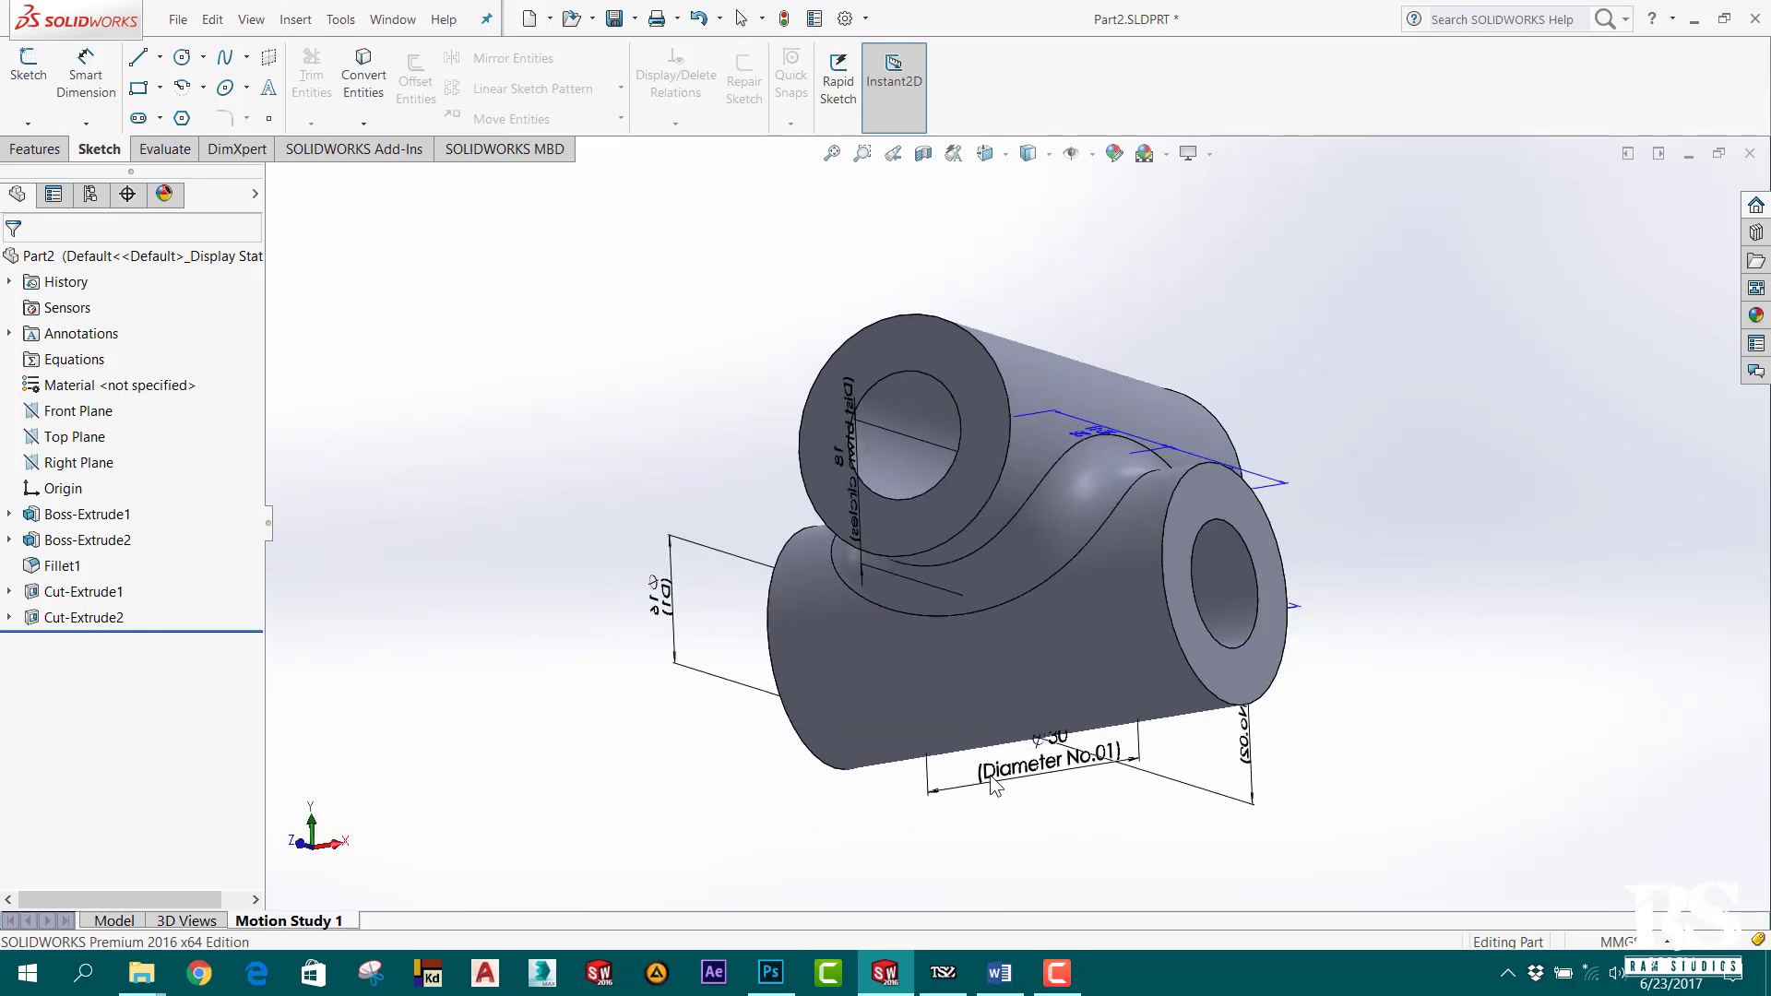
pyautogui.moveTo(1127, 779)
pyautogui.mouseDown(button='middle')
pyautogui.moveTo(1127, 850)
pyautogui.moveTo(1147, 843)
pyautogui.mouseUp(button='middle')
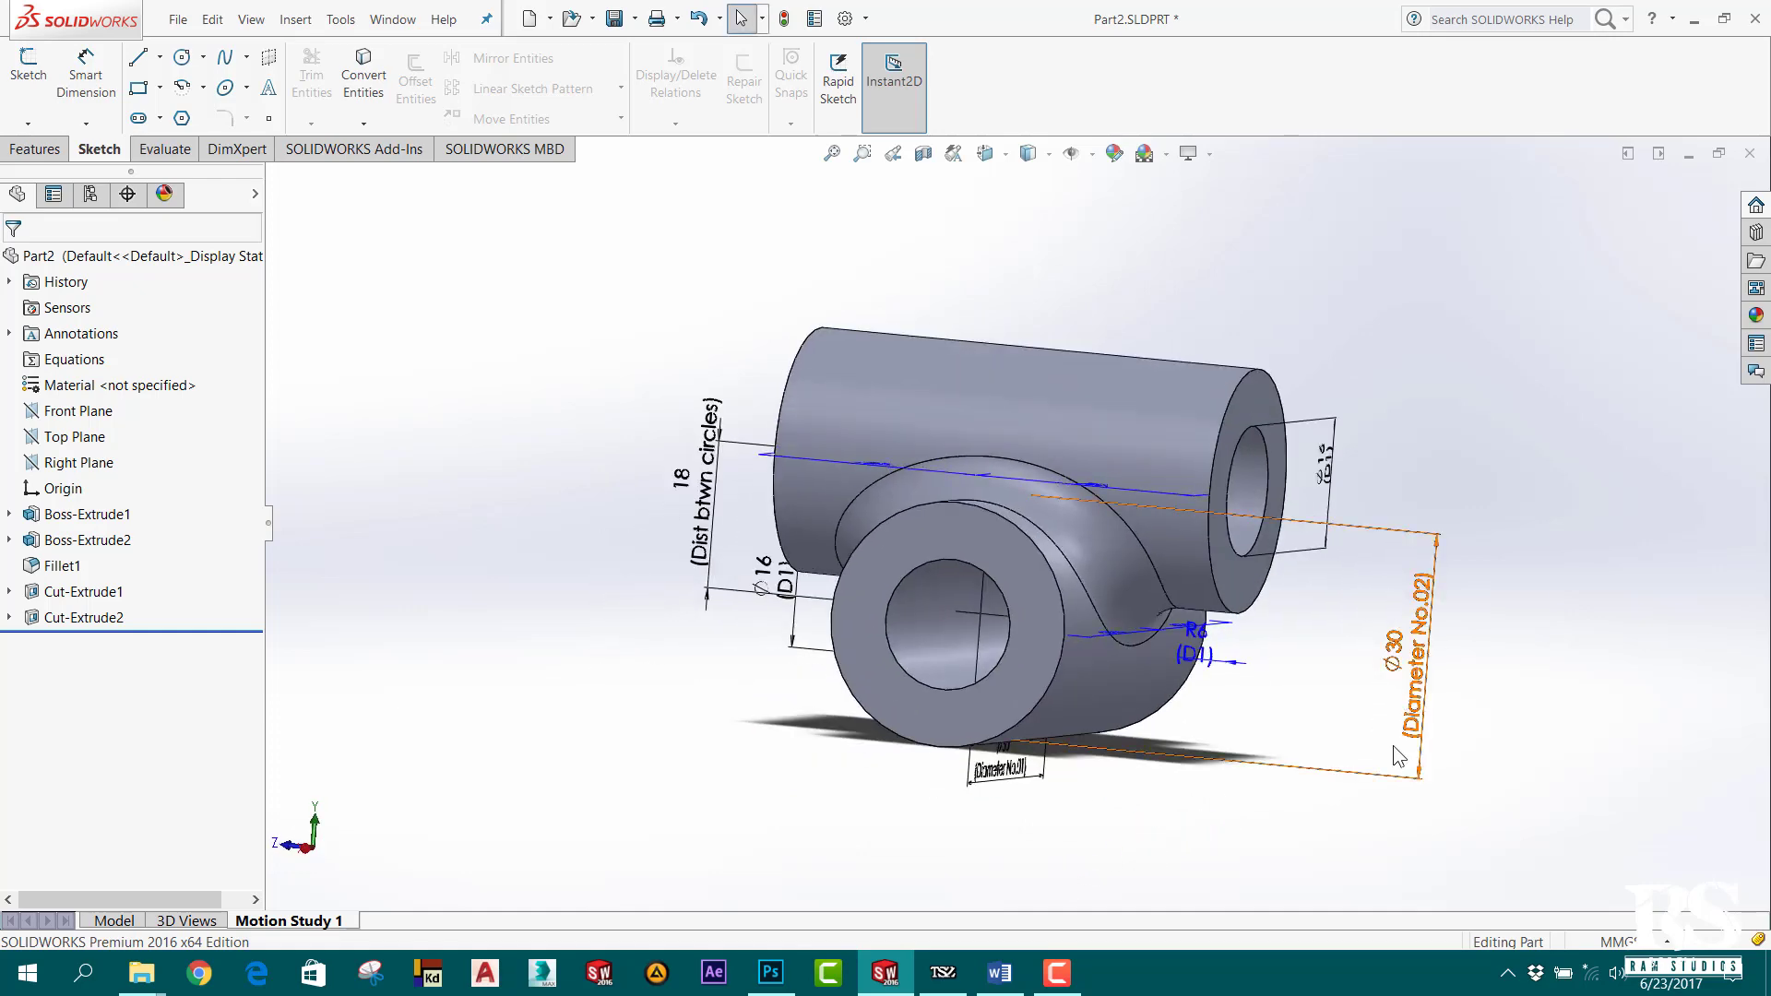
pyautogui.moveTo(1105, 779)
pyautogui.mouseDown(button='middle')
pyautogui.moveTo(1008, 838)
pyautogui.moveTo(1227, 809)
pyautogui.mouseUp(button='middle')
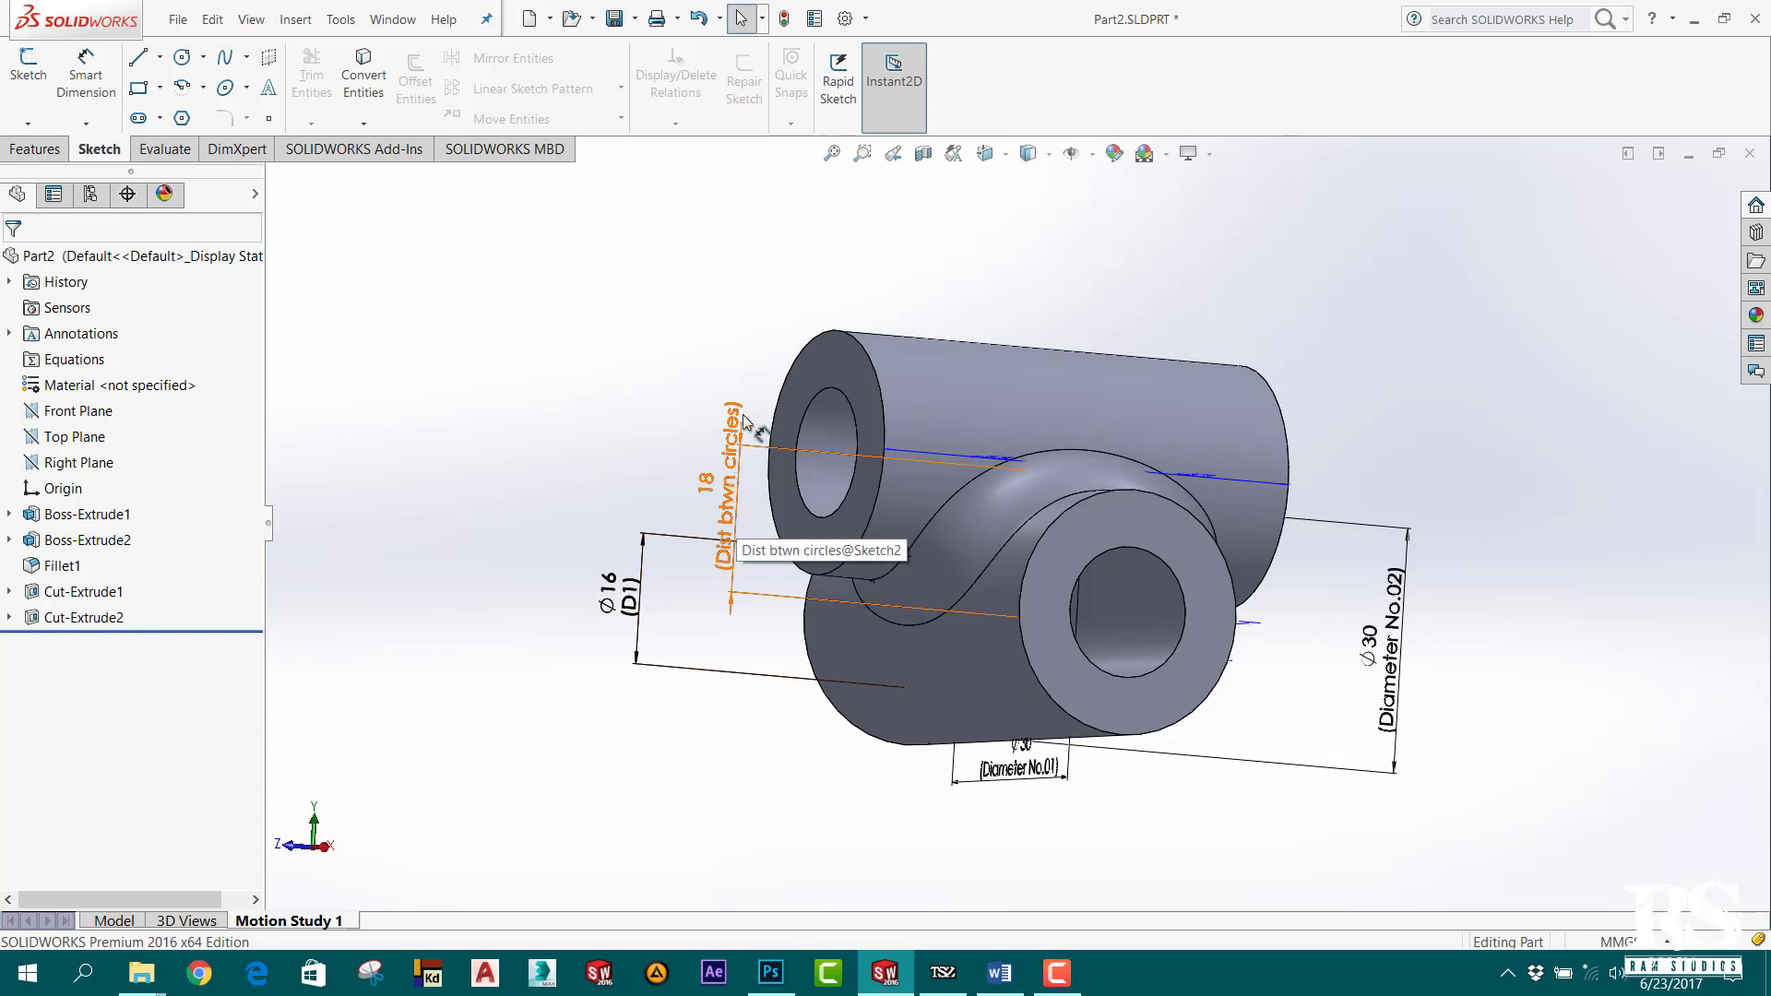
pyautogui.moveTo(745, 425)
pyautogui.mouseDown(button='middle')
pyautogui.moveTo(681, 332)
pyautogui.moveTo(997, 268)
pyautogui.moveTo(911, 383)
pyautogui.moveTo(830, 383)
pyautogui.moveTo(1027, 261)
pyautogui.moveTo(672, 283)
pyautogui.moveTo(678, 633)
pyautogui.mouseUp(button='middle')
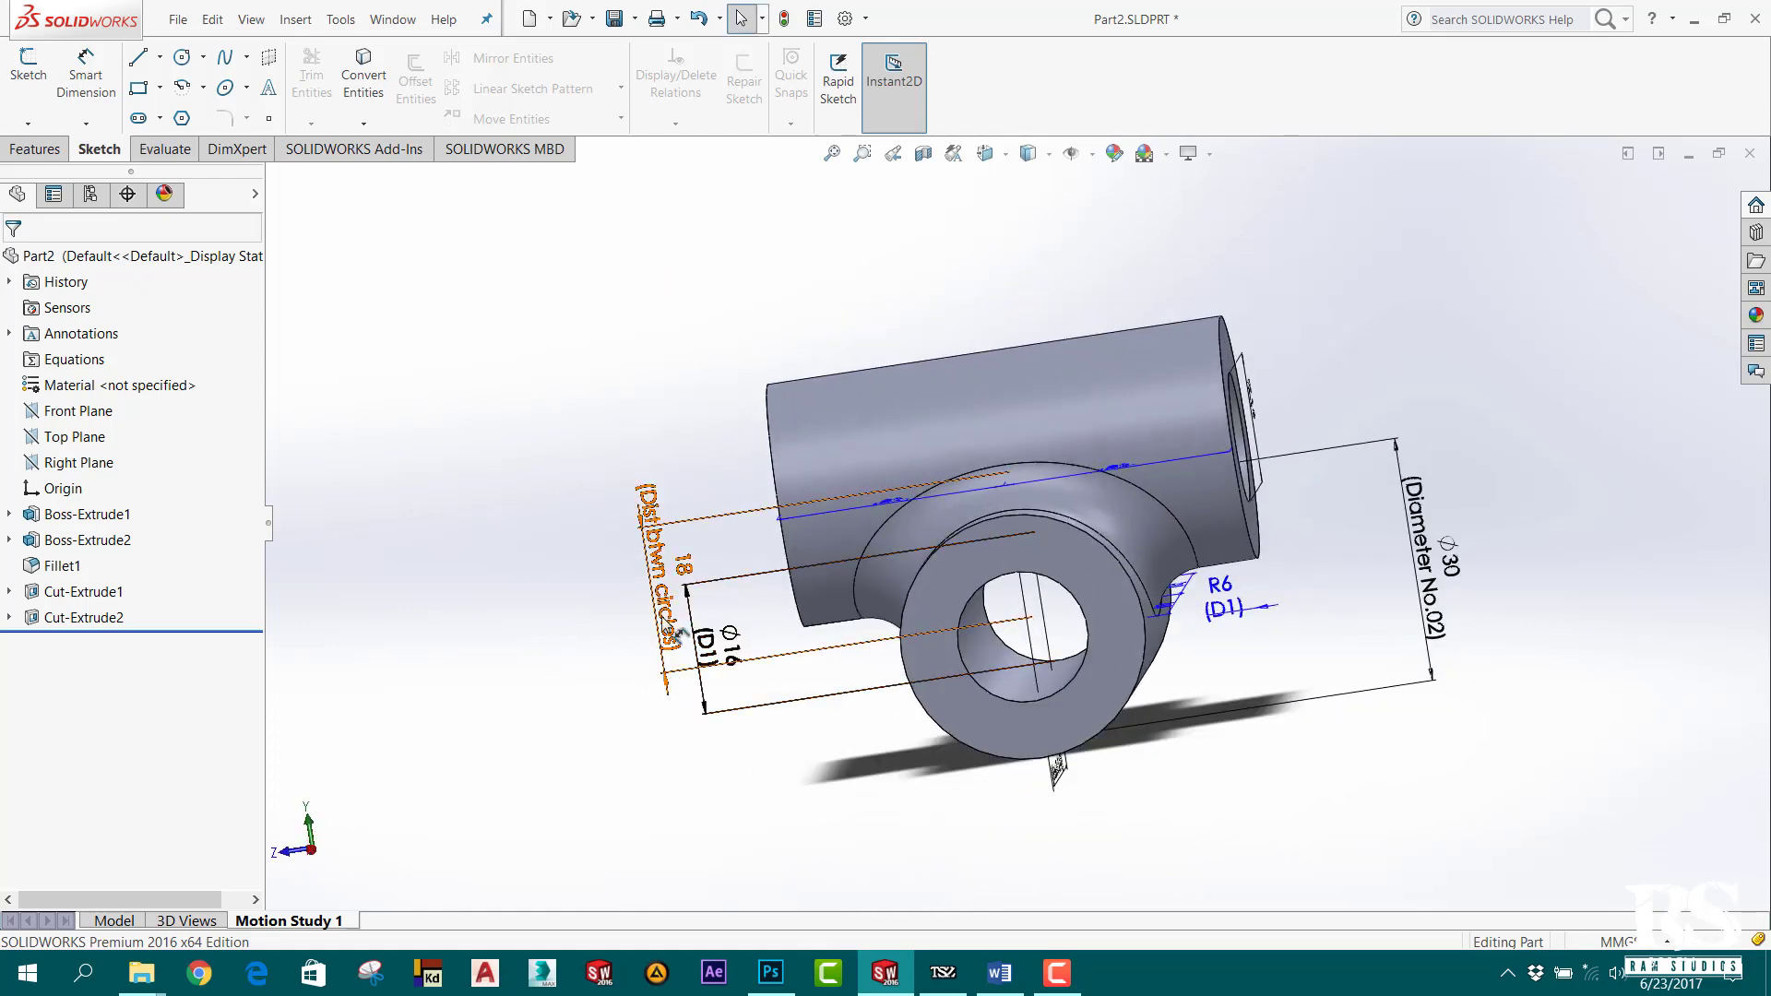
pyautogui.moveTo(844, 823)
pyautogui.mouseDown(button='middle')
pyautogui.moveTo(950, 867)
pyautogui.moveTo(1425, 705)
pyautogui.moveTo(502, 545)
pyautogui.mouseUp(button='middle')
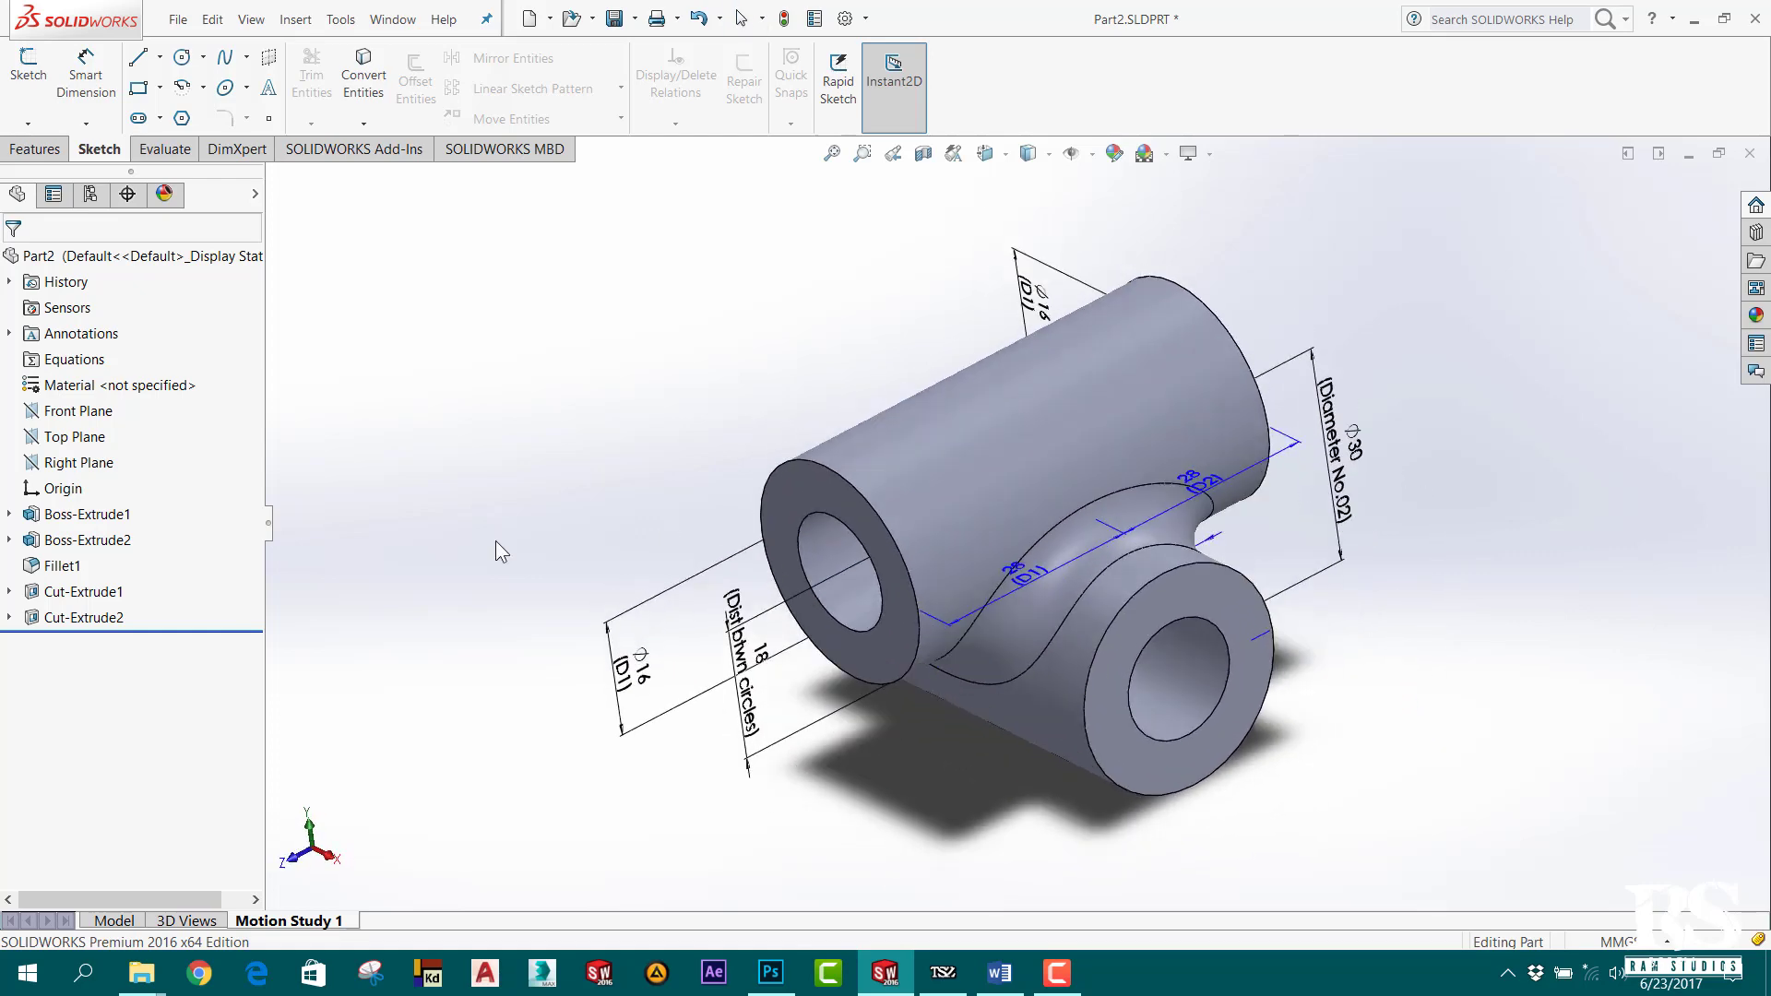
pyautogui.rightClick(89, 339)
pyautogui.click(157, 382)
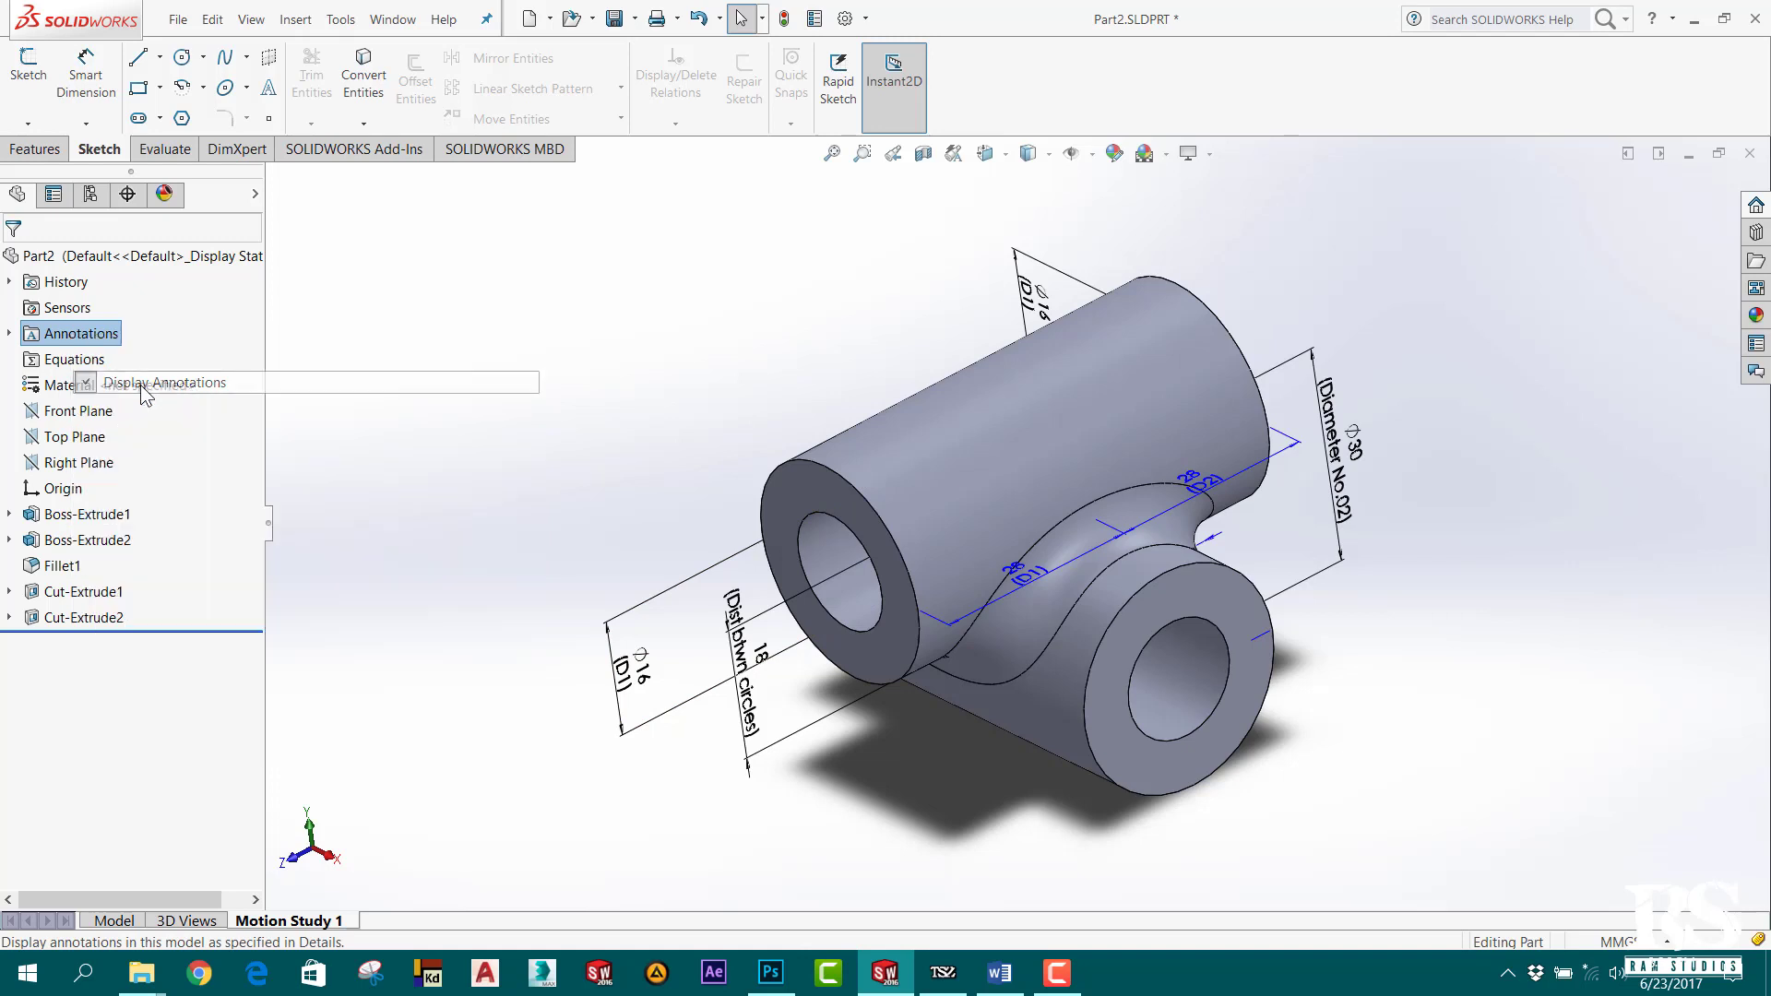
pyautogui.rightClick(54, 337)
pyautogui.click(139, 378)
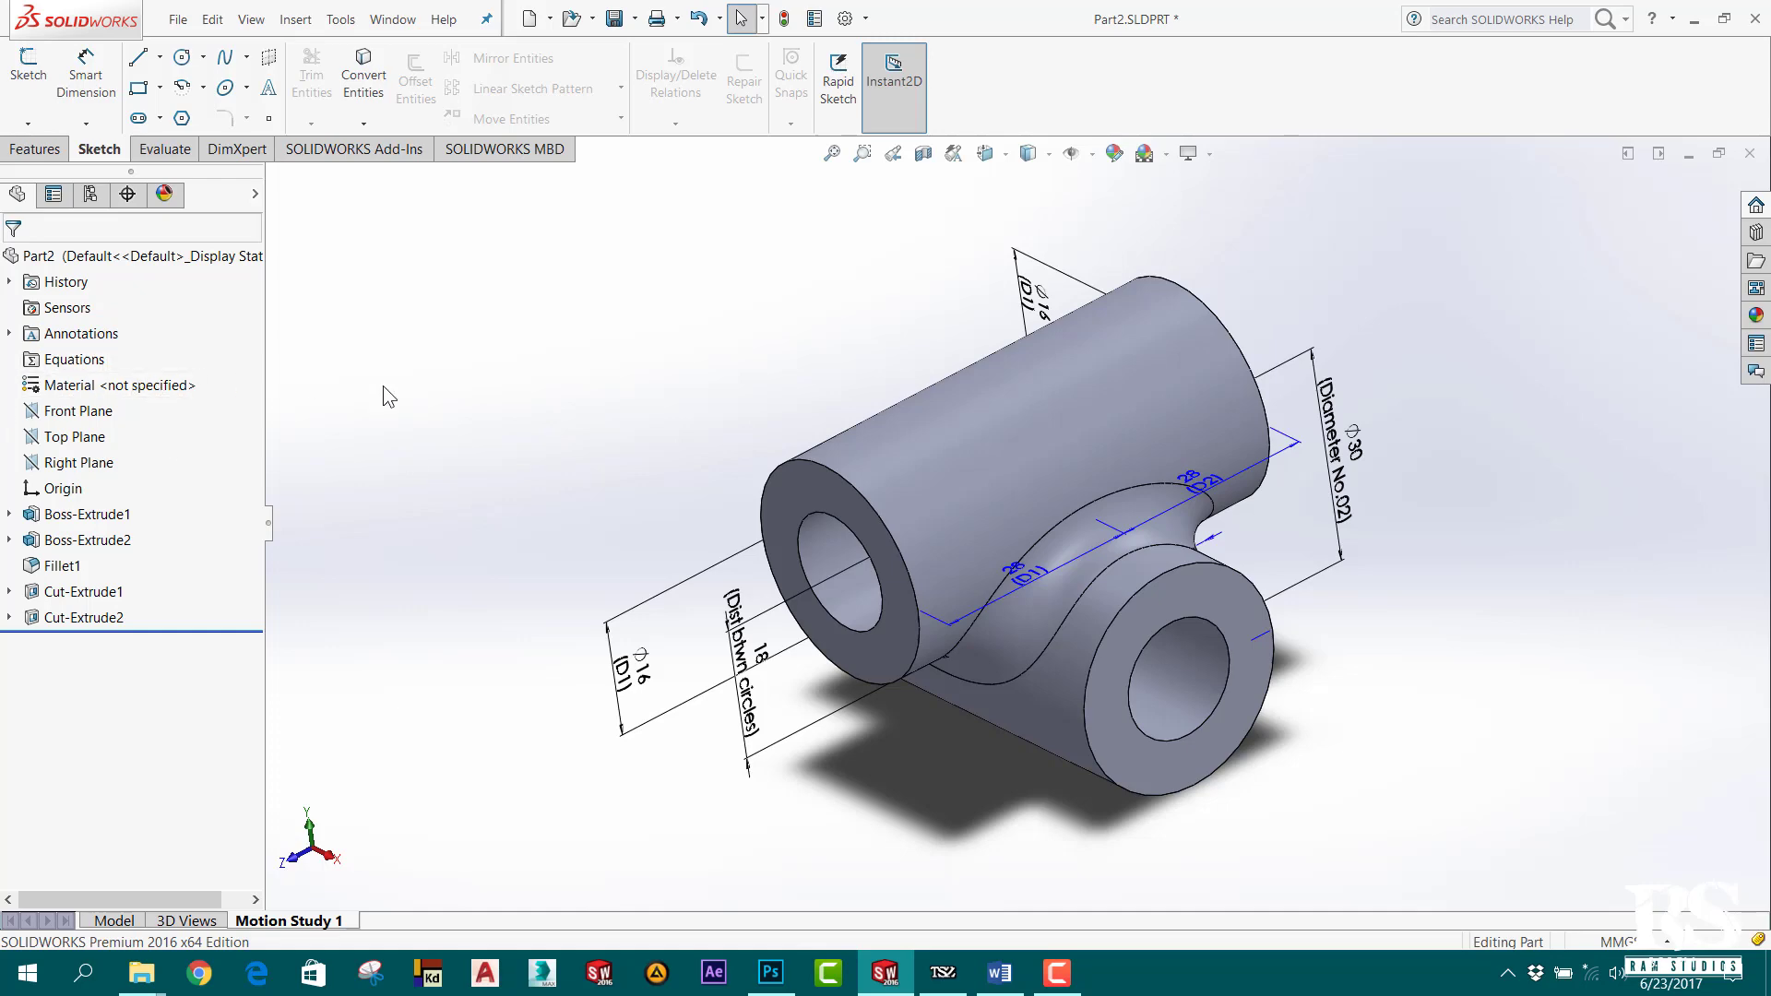
pyautogui.moveTo(674, 421); pyautogui.dragTo(1243, 694, button='middle')
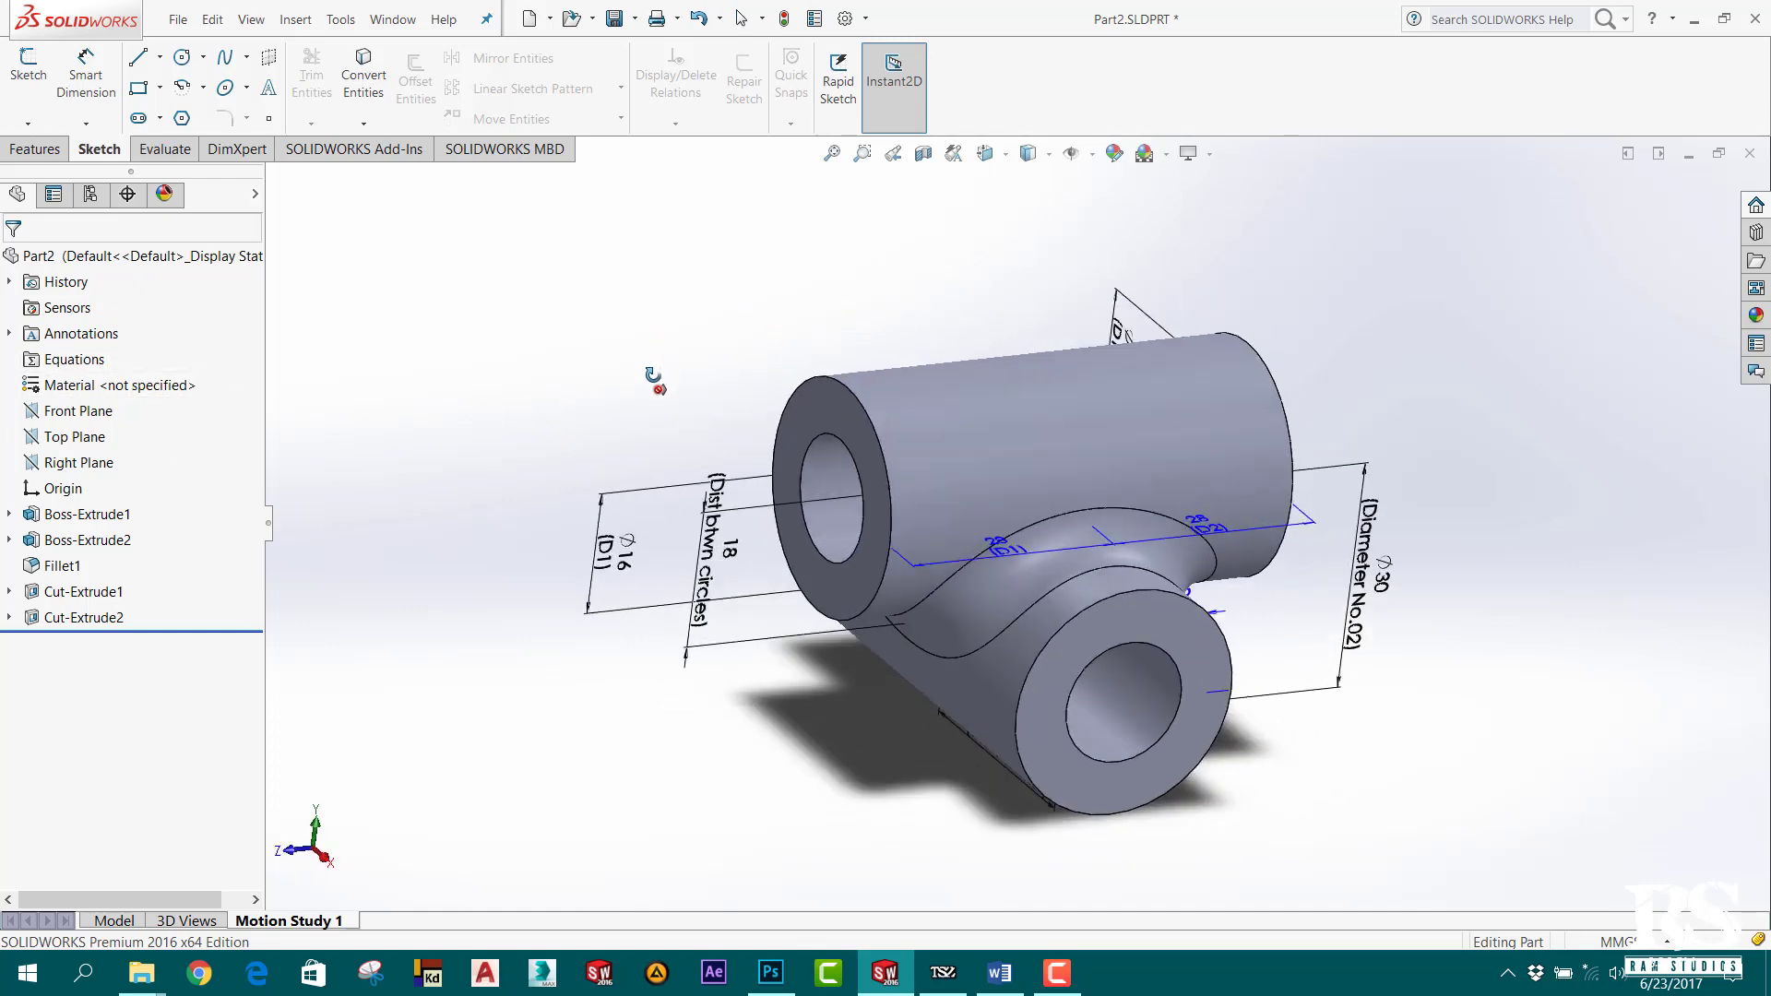
pyautogui.moveTo(1363, 773)
pyautogui.mouseDown(button='middle')
pyautogui.moveTo(1415, 666)
pyautogui.moveTo(1043, 791)
pyautogui.moveTo(1022, 858)
pyautogui.moveTo(795, 804)
pyautogui.mouseUp(button='middle')
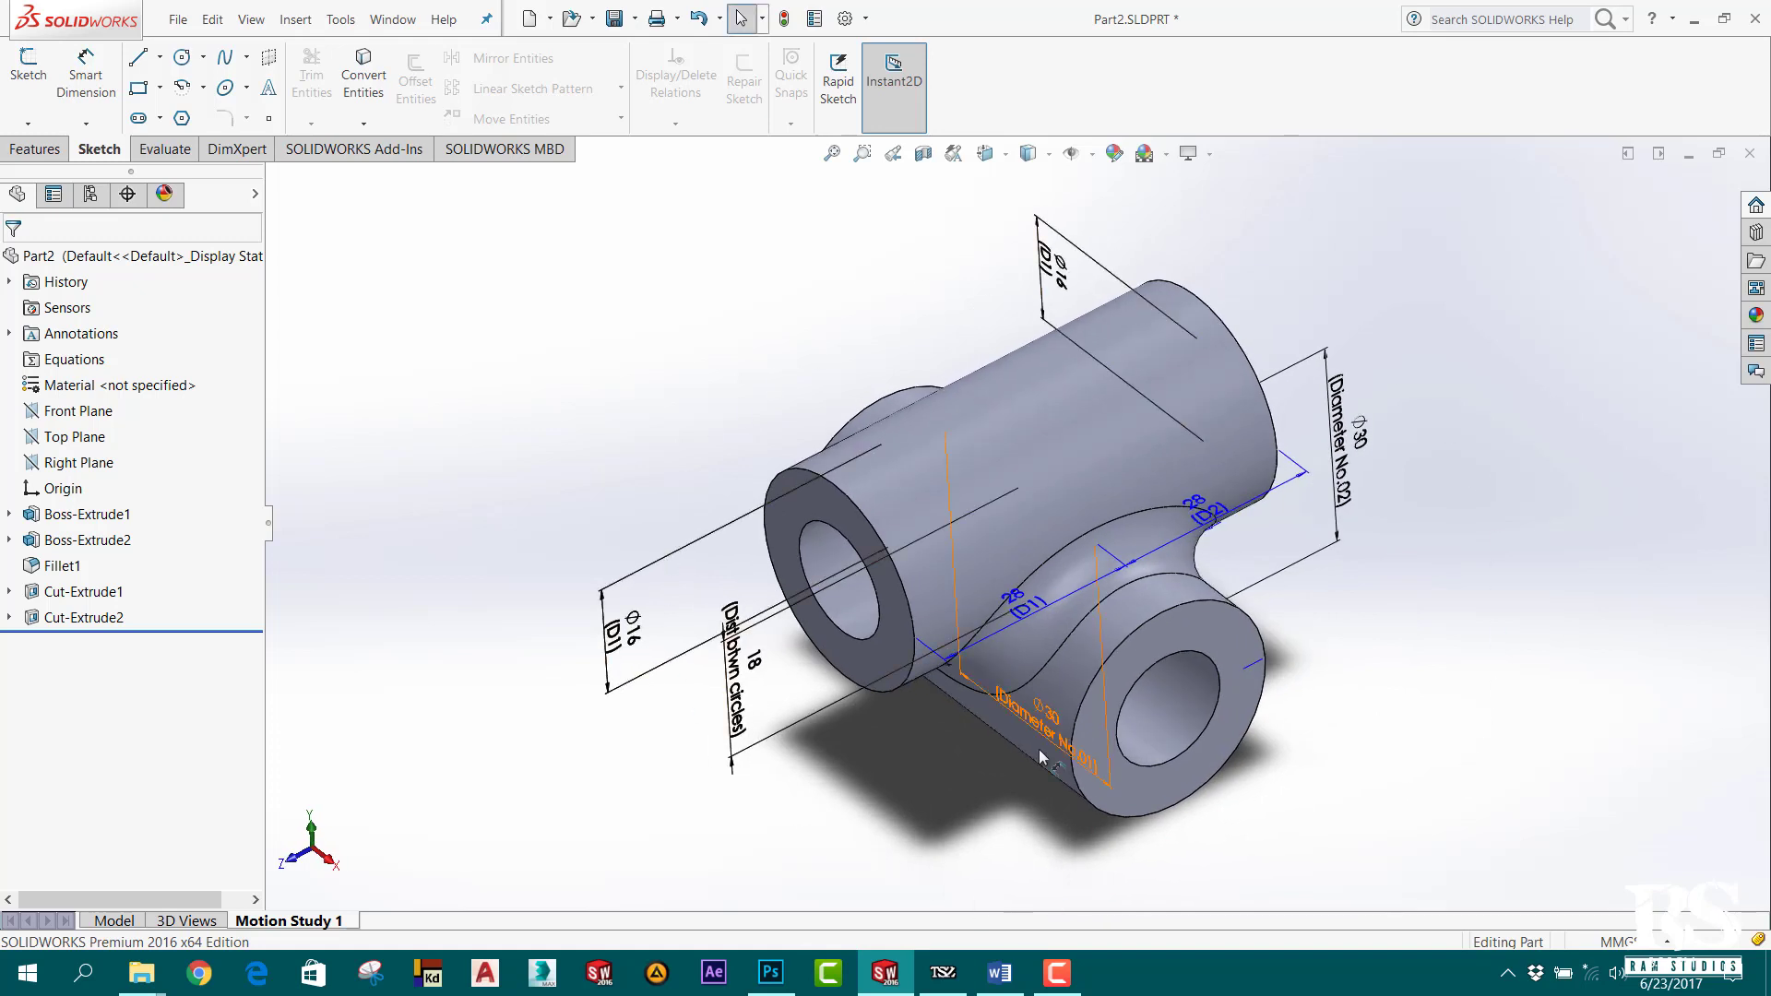
pyautogui.scroll(-1, 1159, 650)
pyautogui.scroll(1, 1132, 235)
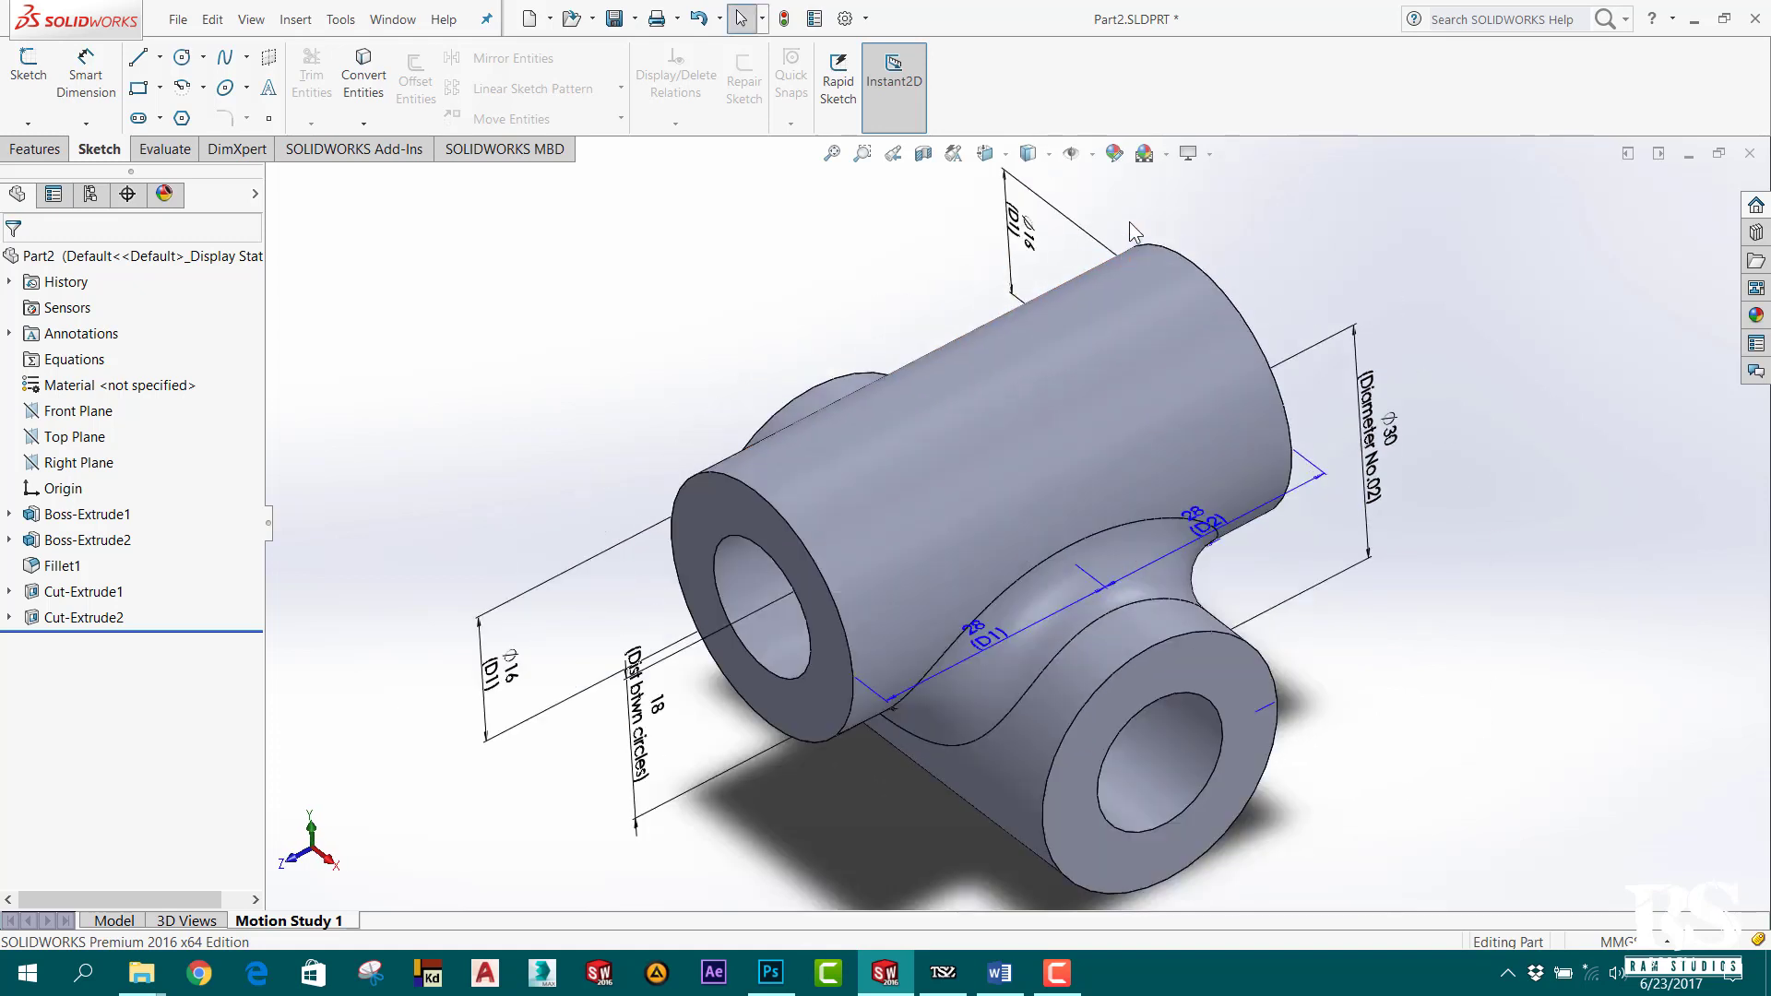
pyautogui.scroll(-1, 1128, 222)
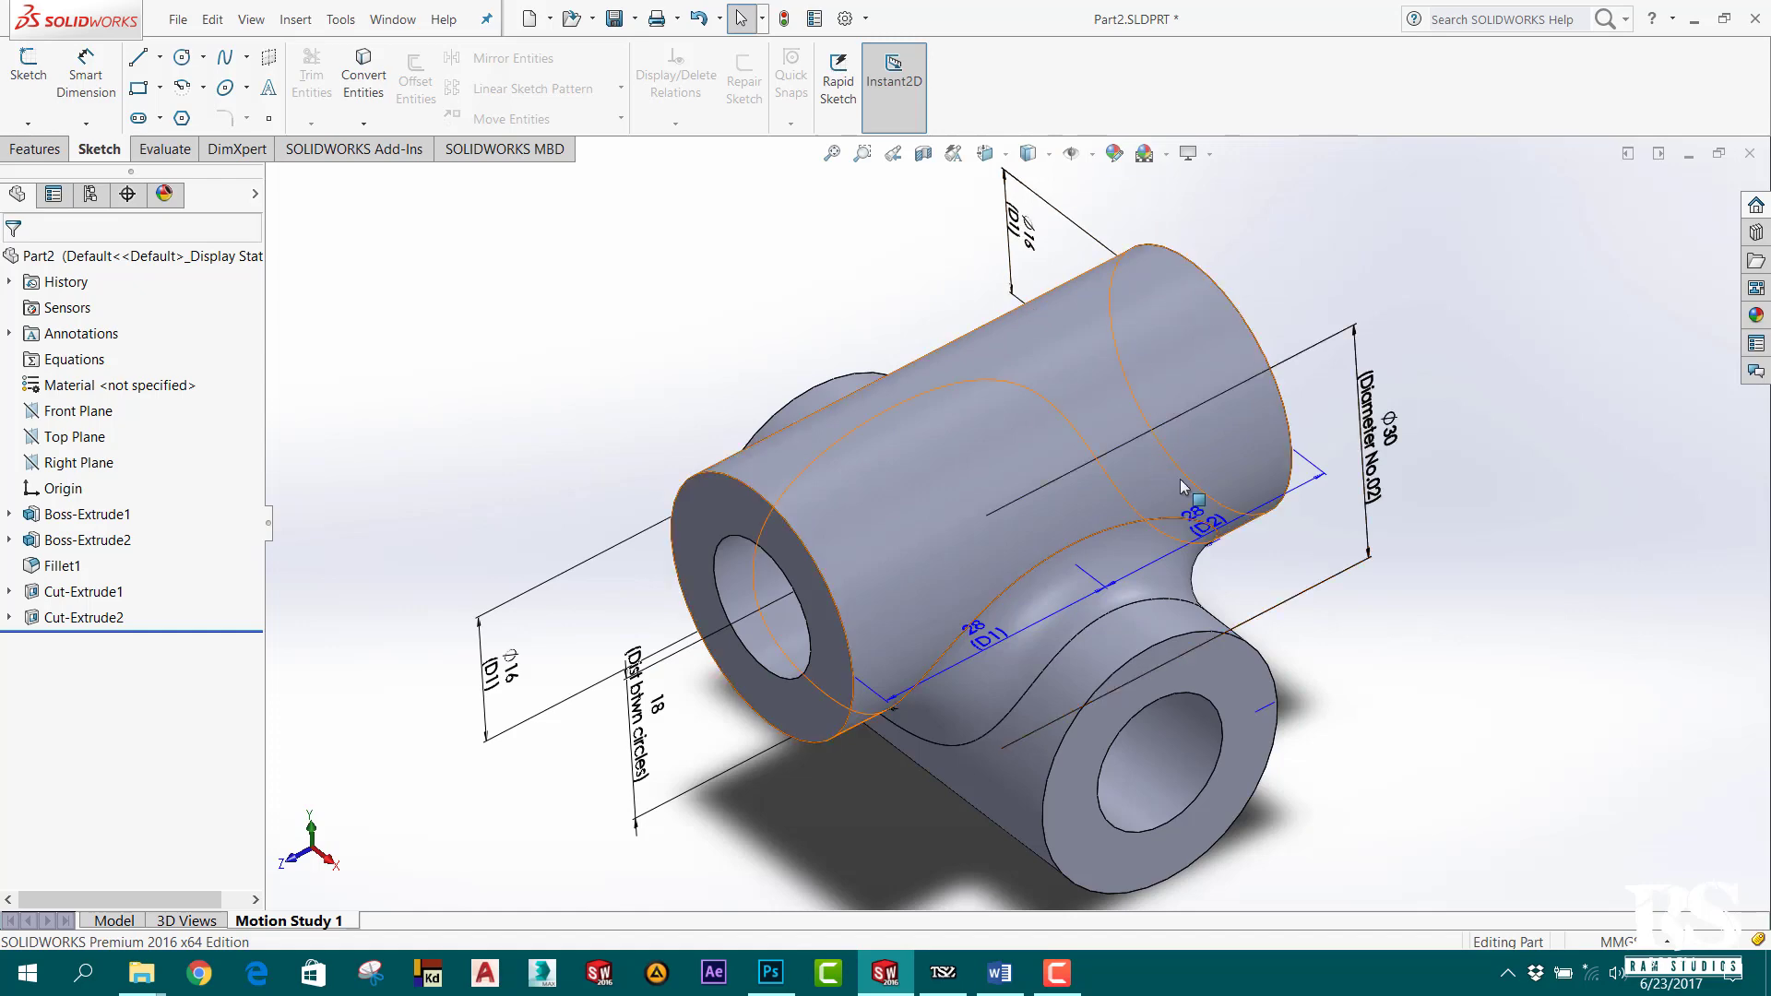